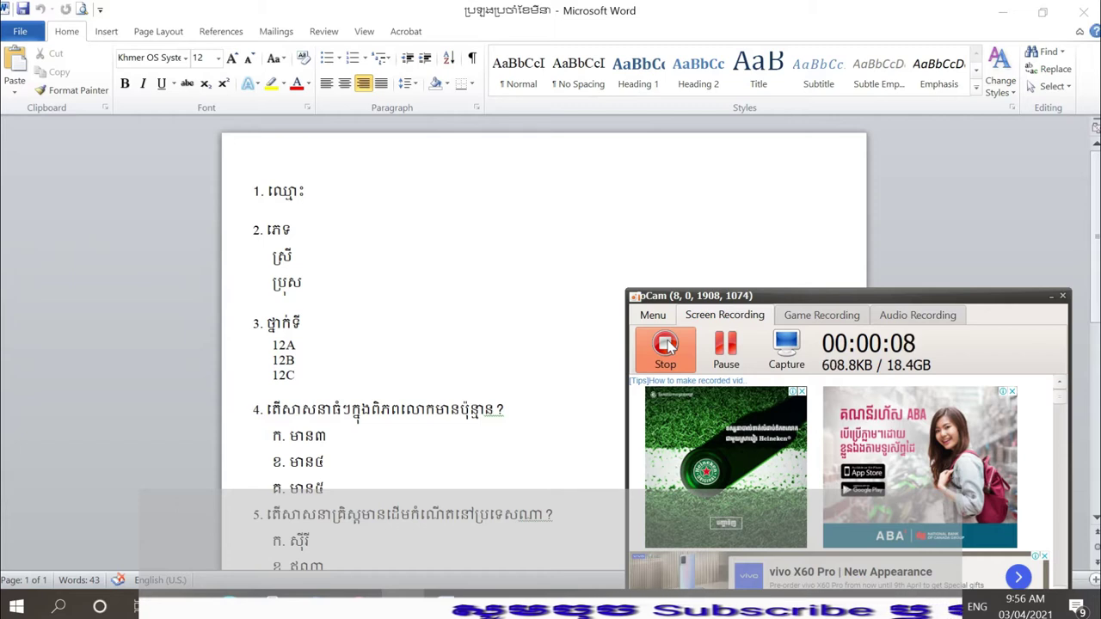
# Select all the Khmer quiz text in Word, from item 1 through item 6
pyautogui.click(487, 271)
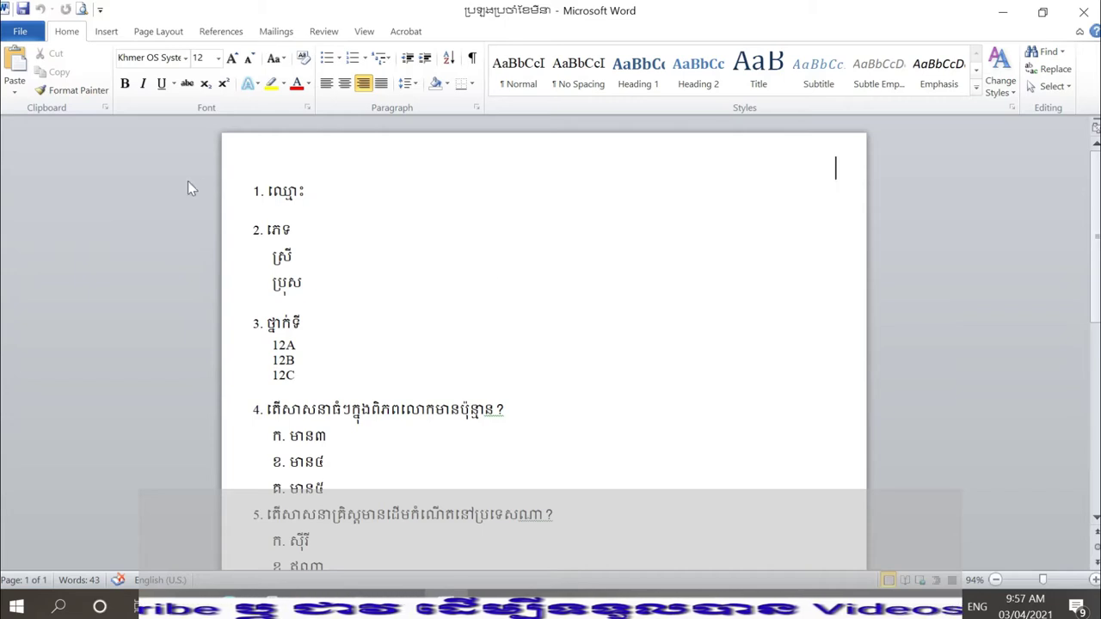
pyautogui.moveTo(247, 188); pyautogui.dragTo(542, 296)
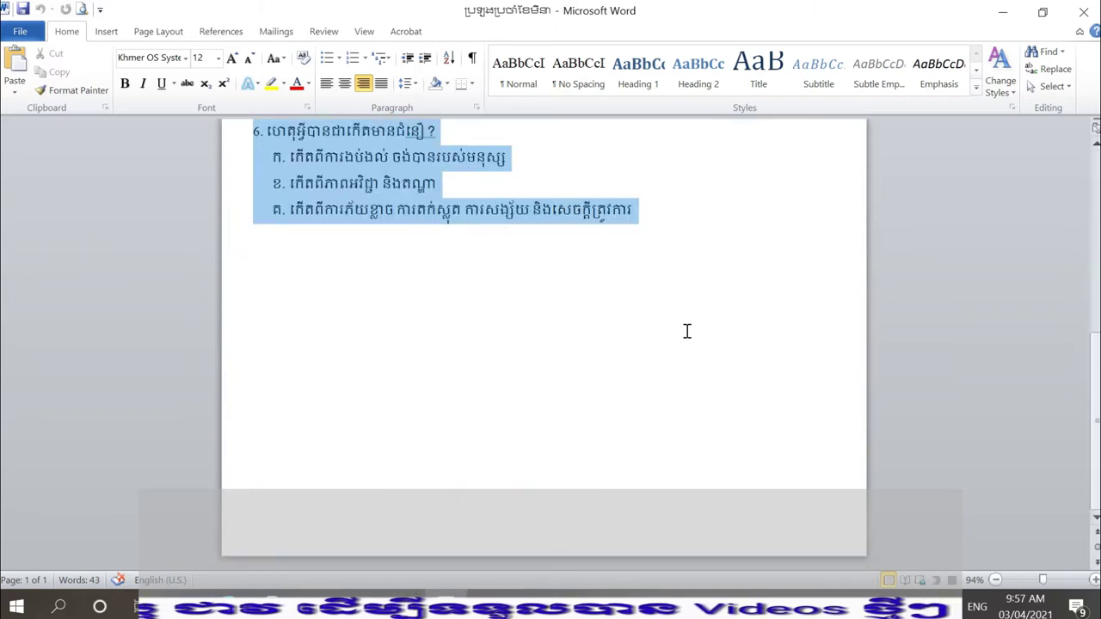
pyautogui.moveTo(542, 296); pyautogui.dragTo(995, 364)
pyautogui.click(1047, 388)
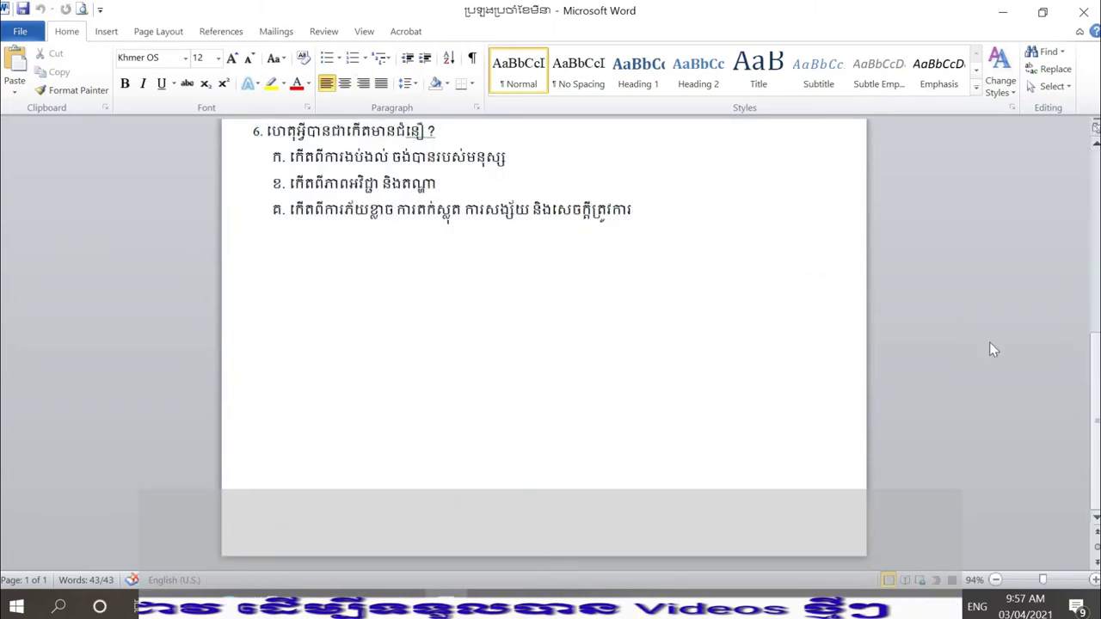
pyautogui.moveTo(642, 212); pyautogui.dragTo(183, 86)
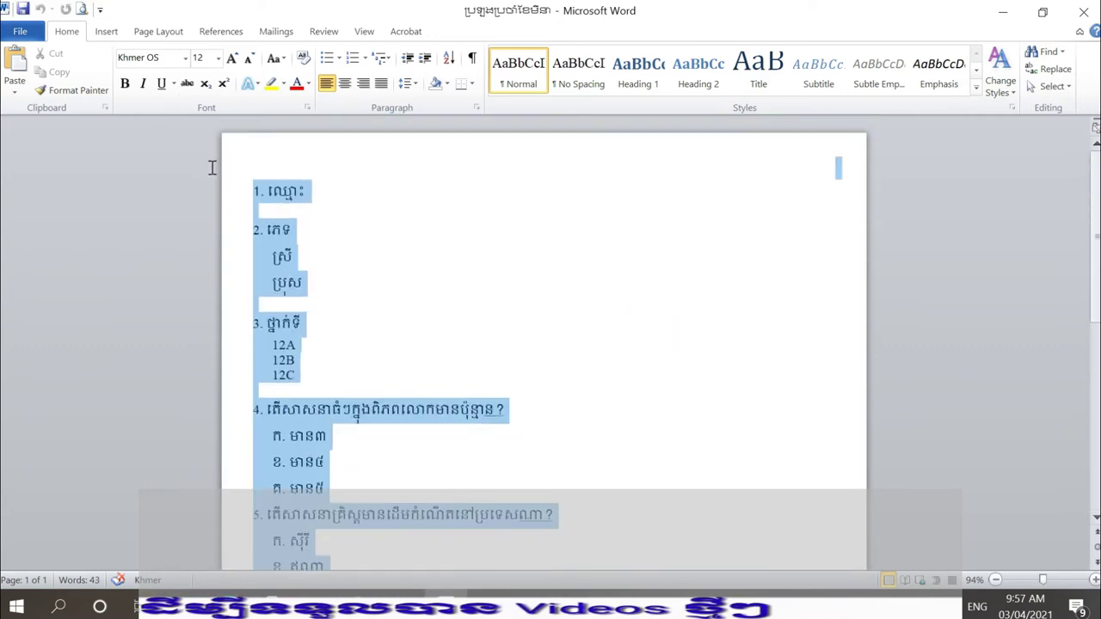
pyautogui.moveTo(182, 86); pyautogui.dragTo(220, 176)
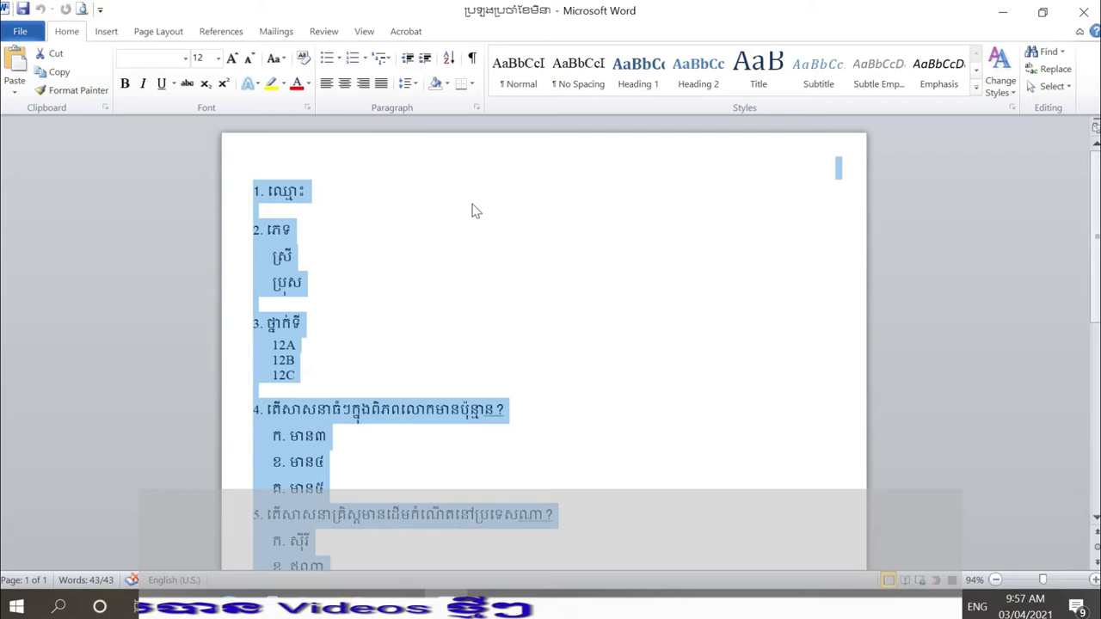
# Check the 43-word quiz questions and save the Word document
pyautogui.click(349, 212)
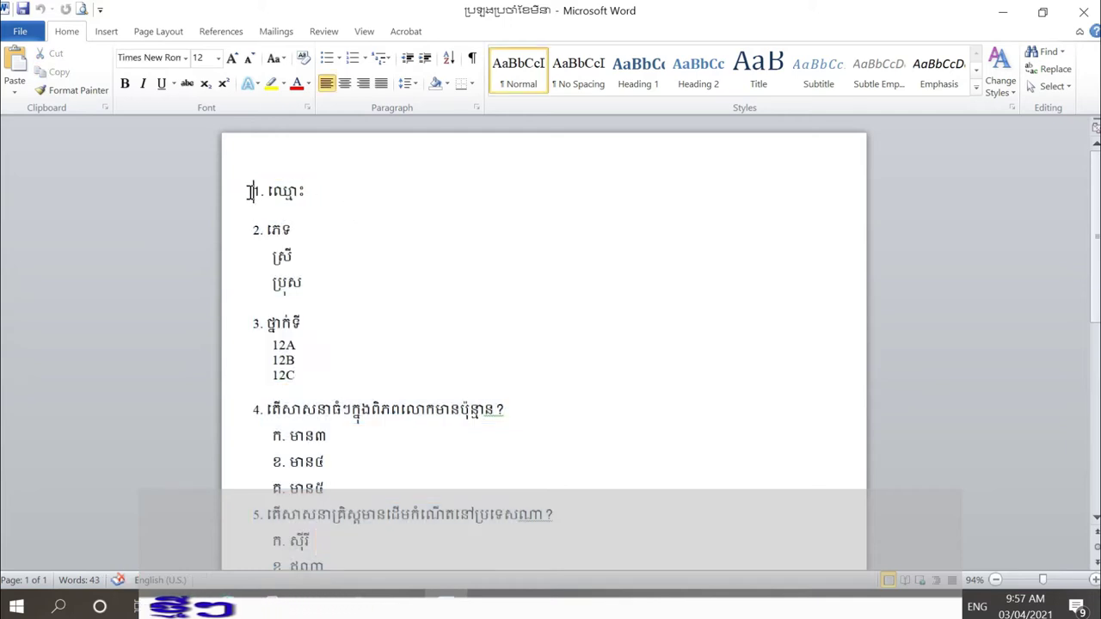
pyautogui.moveTo(246, 192); pyautogui.dragTo(392, 230)
pyautogui.click(392, 229)
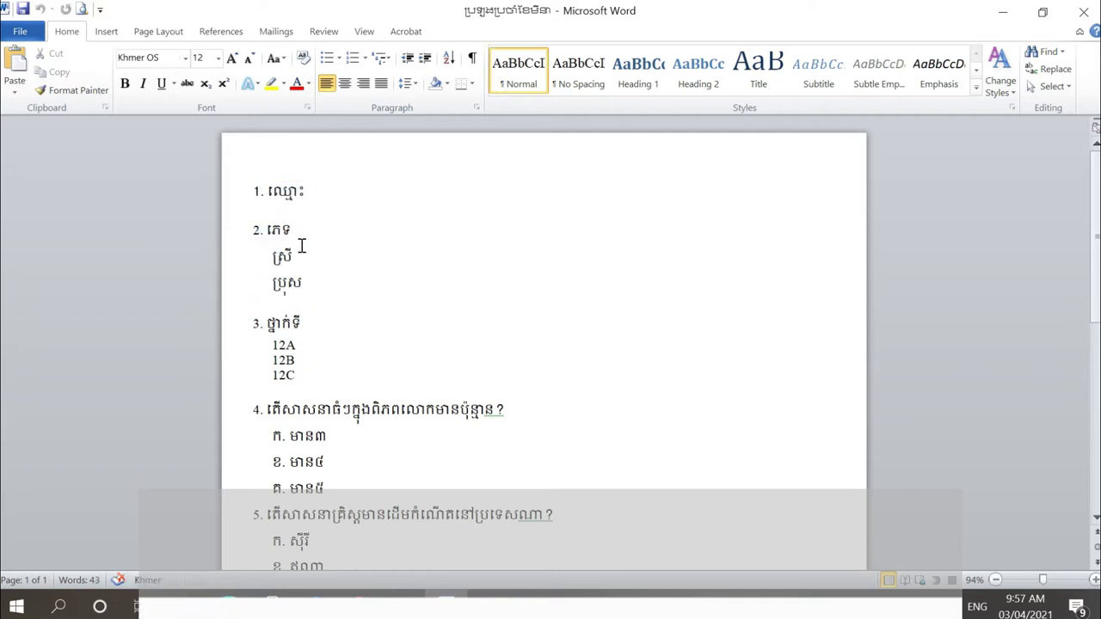
pyautogui.click(310, 198)
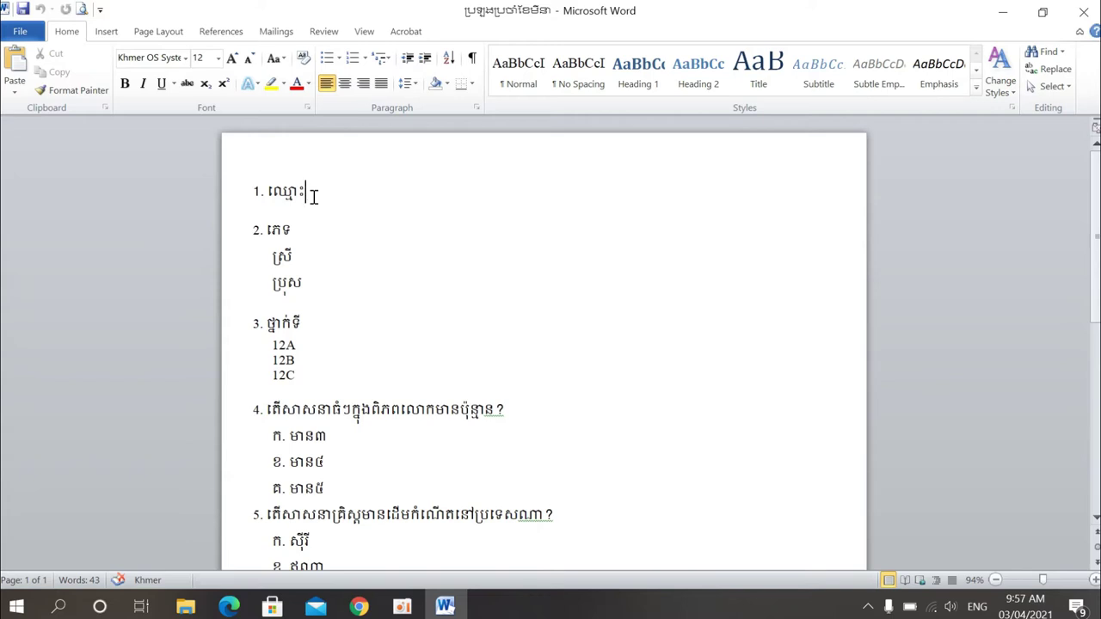
pyautogui.moveTo(1097, 222)
pyautogui.mouseDown()
pyautogui.moveTo(1097, 291)
pyautogui.moveTo(1096, 163)
pyautogui.mouseUp()
pyautogui.click(25, 10)
# Close the Word quiz and launch Chrome on a new Google tab
pyautogui.click(1082, 10)
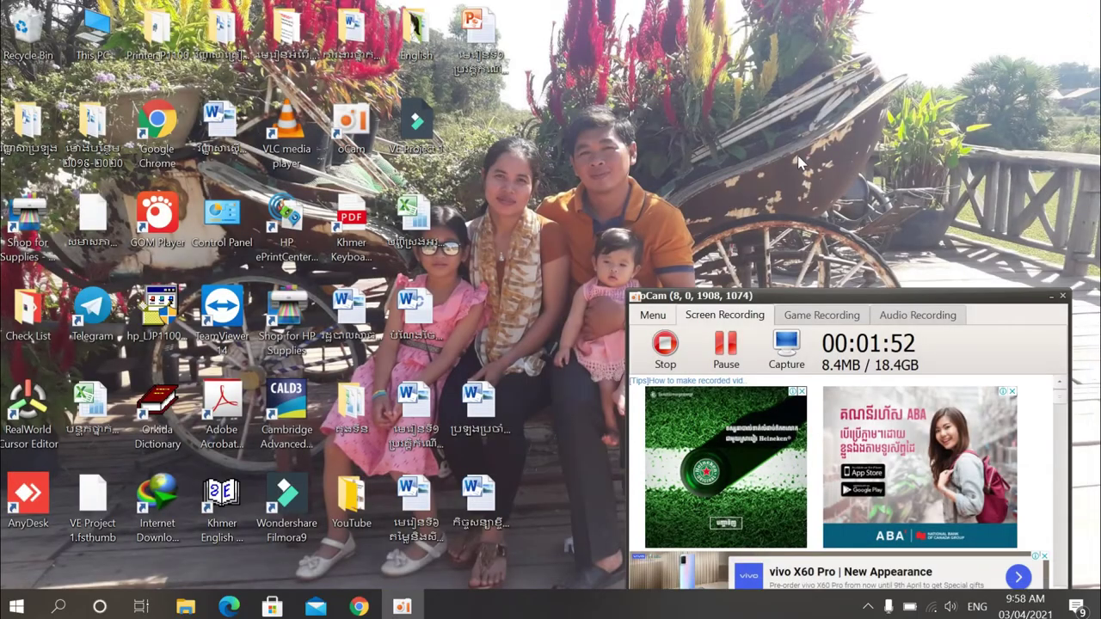
pyautogui.click(360, 607)
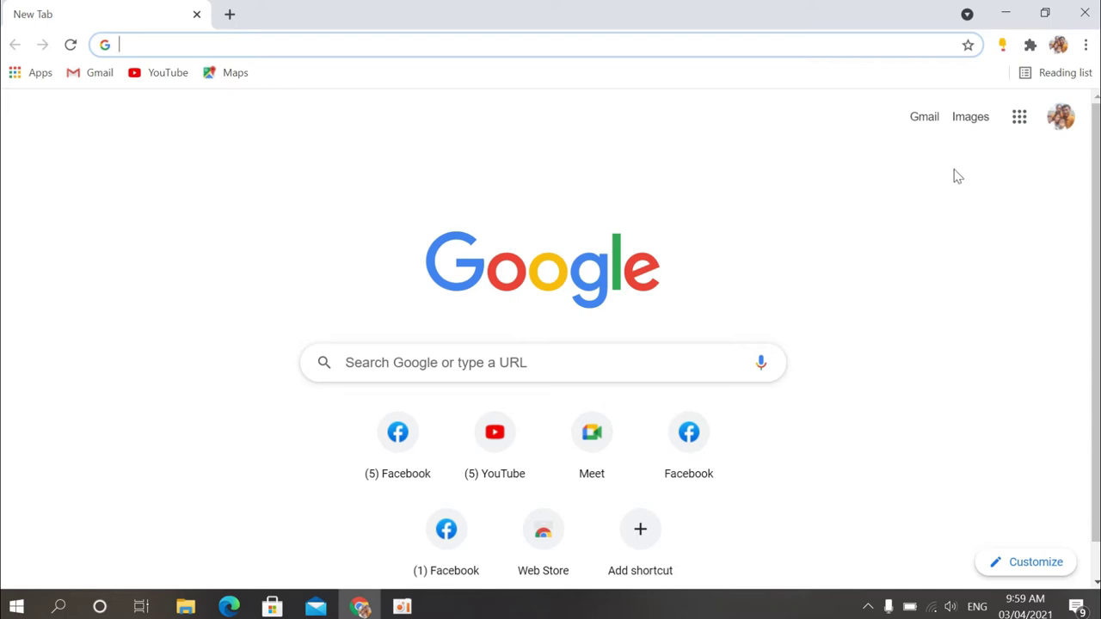
# Go to Google Docs from the Google apps grid
pyautogui.click(1018, 120)
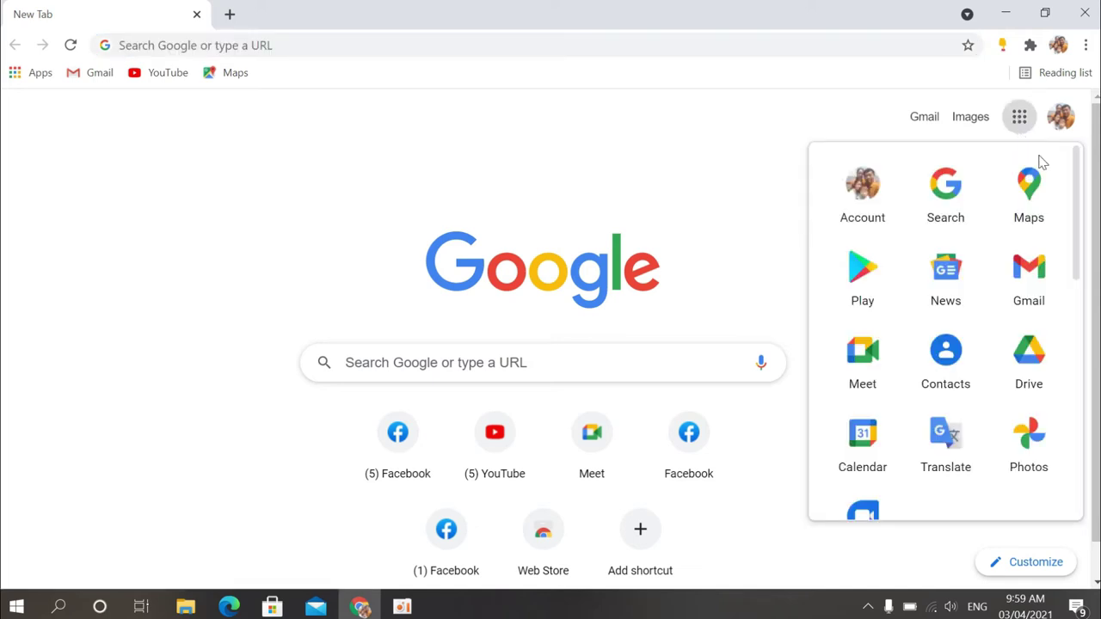
pyautogui.moveTo(1078, 181); pyautogui.dragTo(1092, 255)
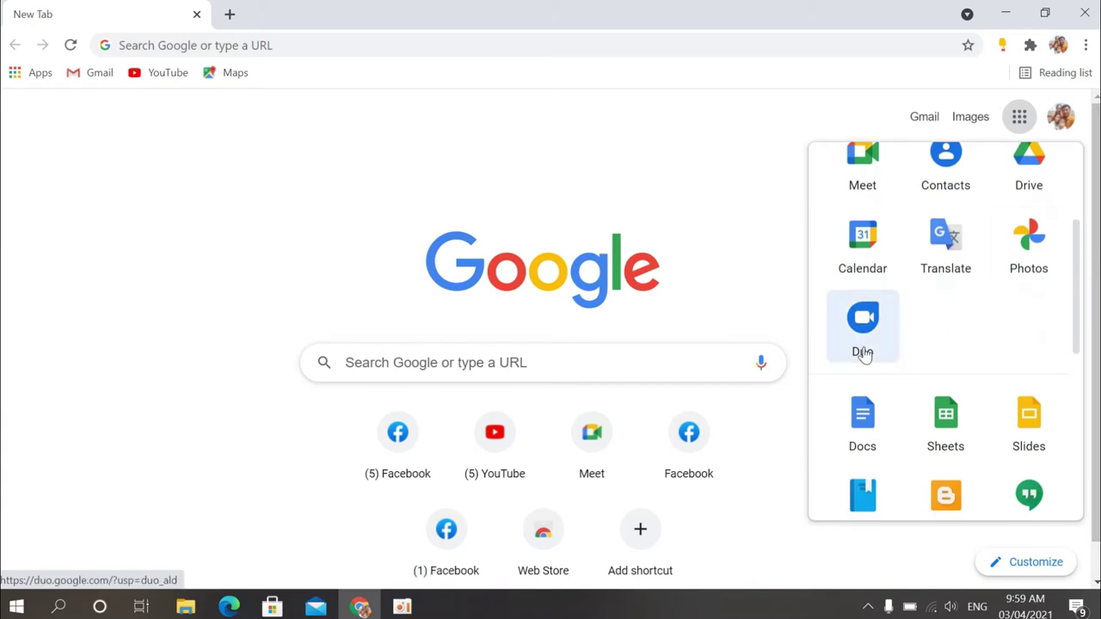
pyautogui.click(859, 429)
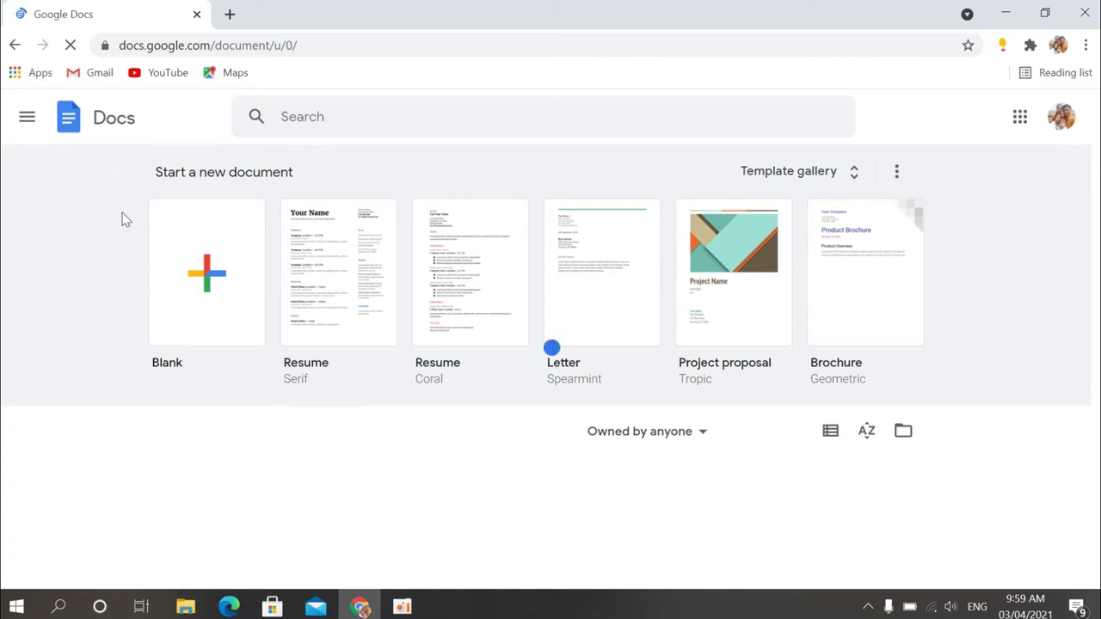
# Create a blank Untitled doc and bring up the Open a file window from File
pyautogui.click(212, 273)
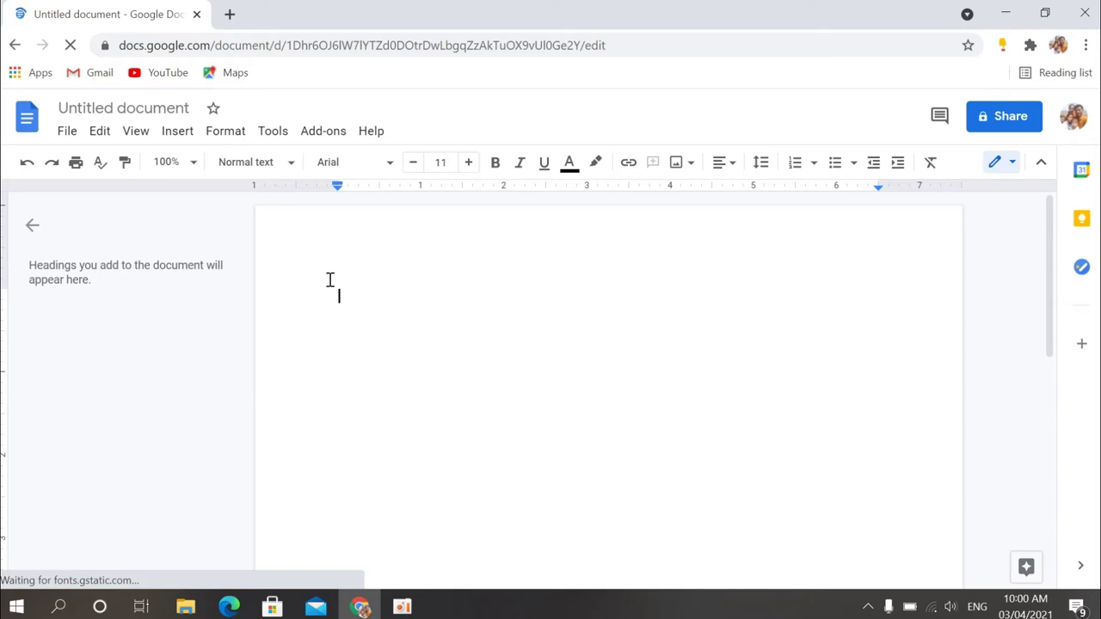
pyautogui.click(69, 135)
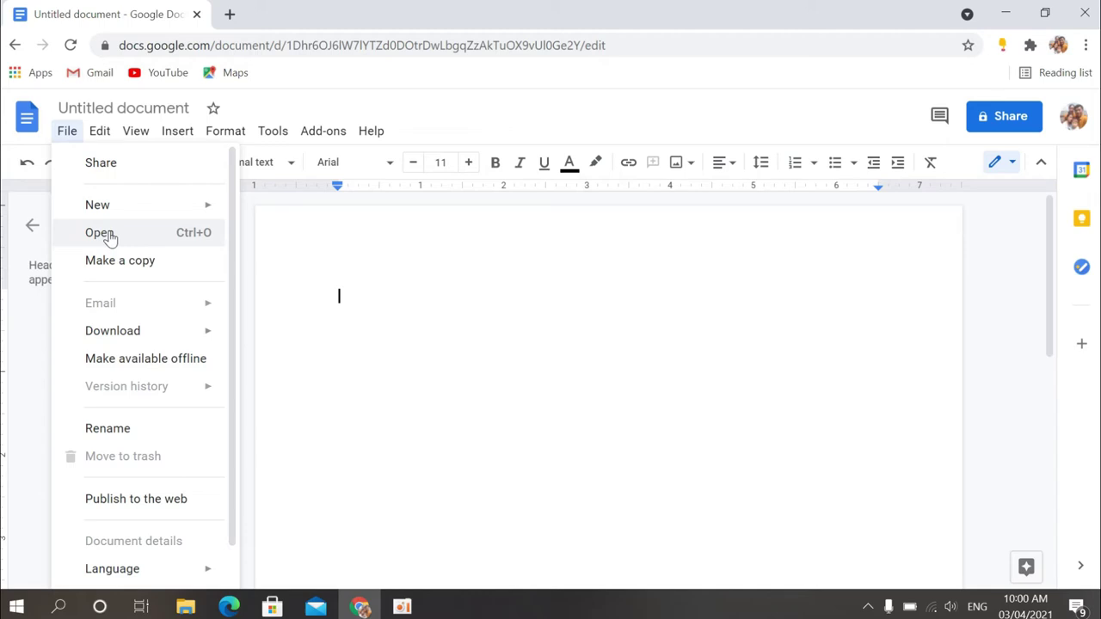
pyautogui.click(99, 233)
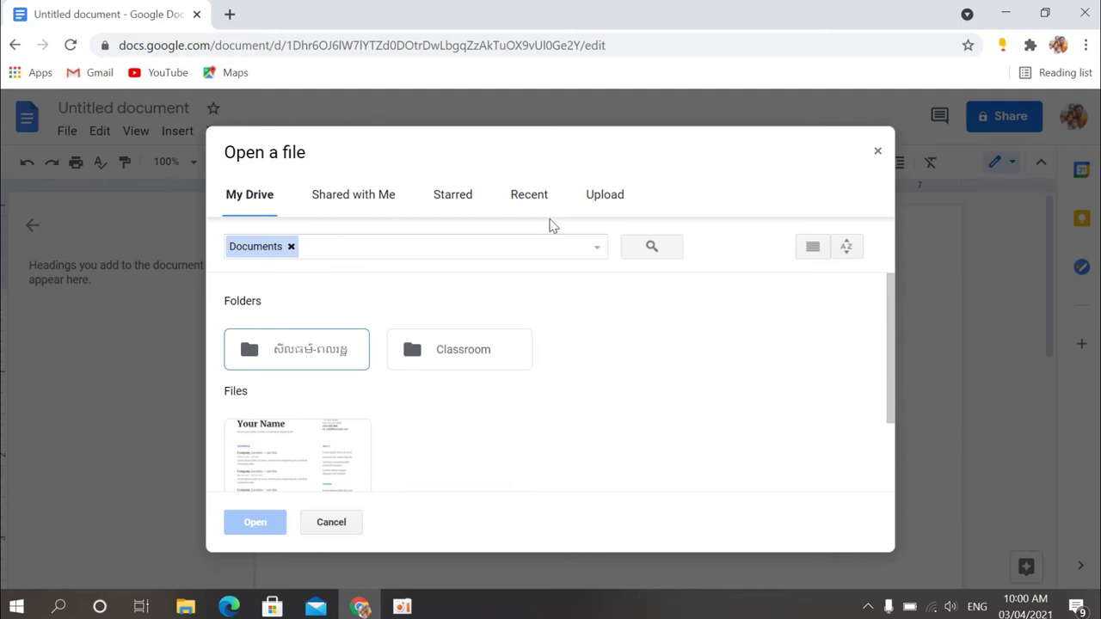
# Upload the Desktop Word file ប្រឡងប្រចាំខែមិនា and open it in Google Docs
pyautogui.click(609, 197)
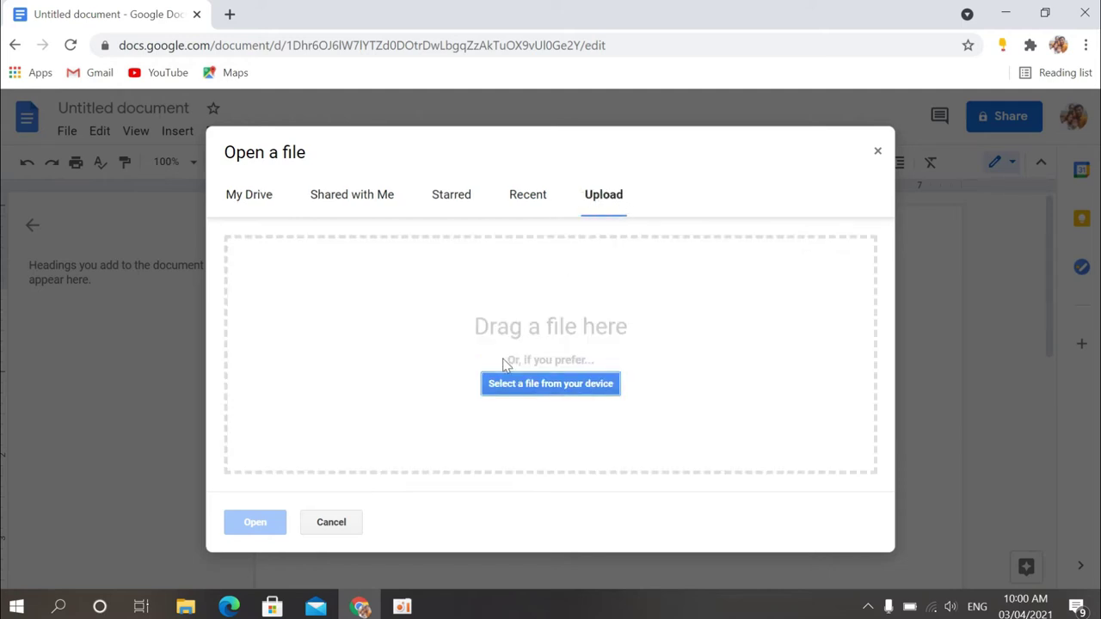
pyautogui.click(574, 392)
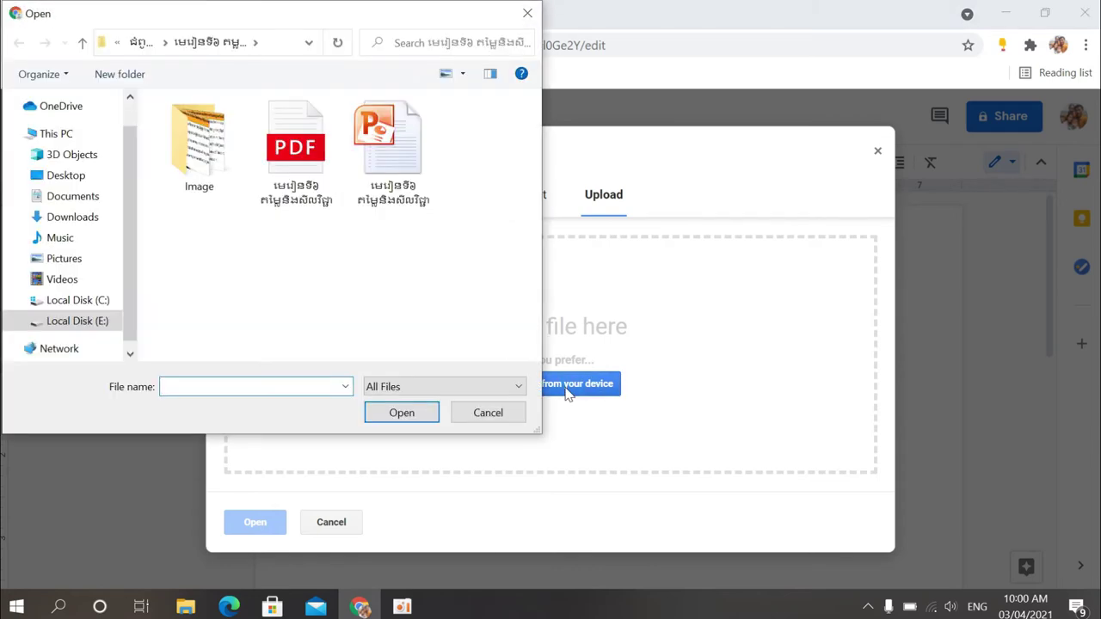
pyautogui.click(77, 176)
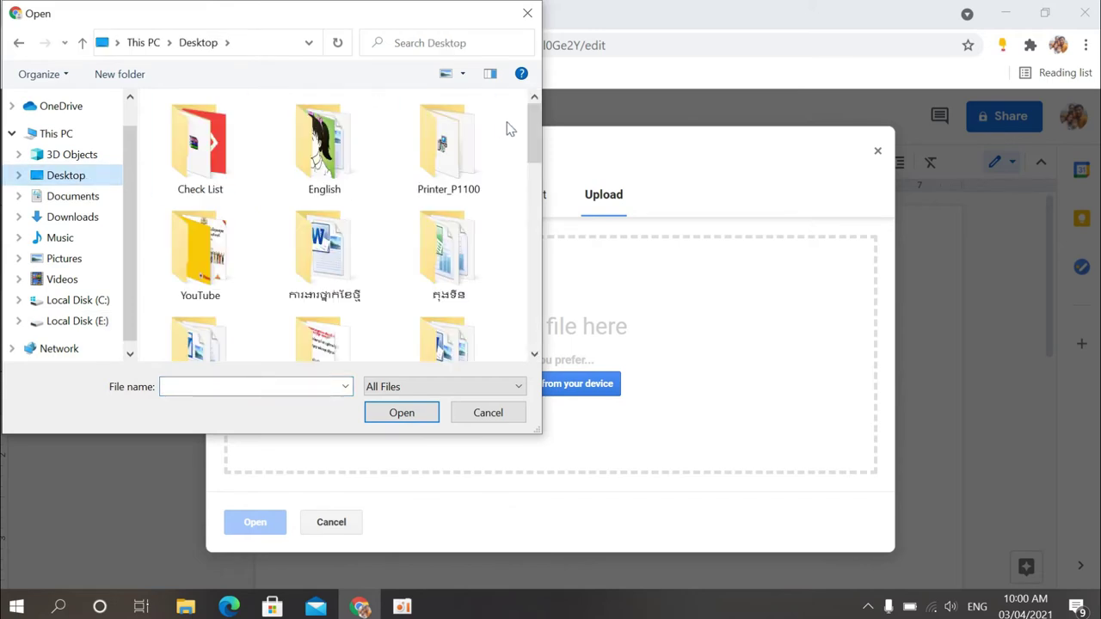
pyautogui.moveTo(533, 134); pyautogui.dragTo(559, 285)
pyautogui.click(306, 230)
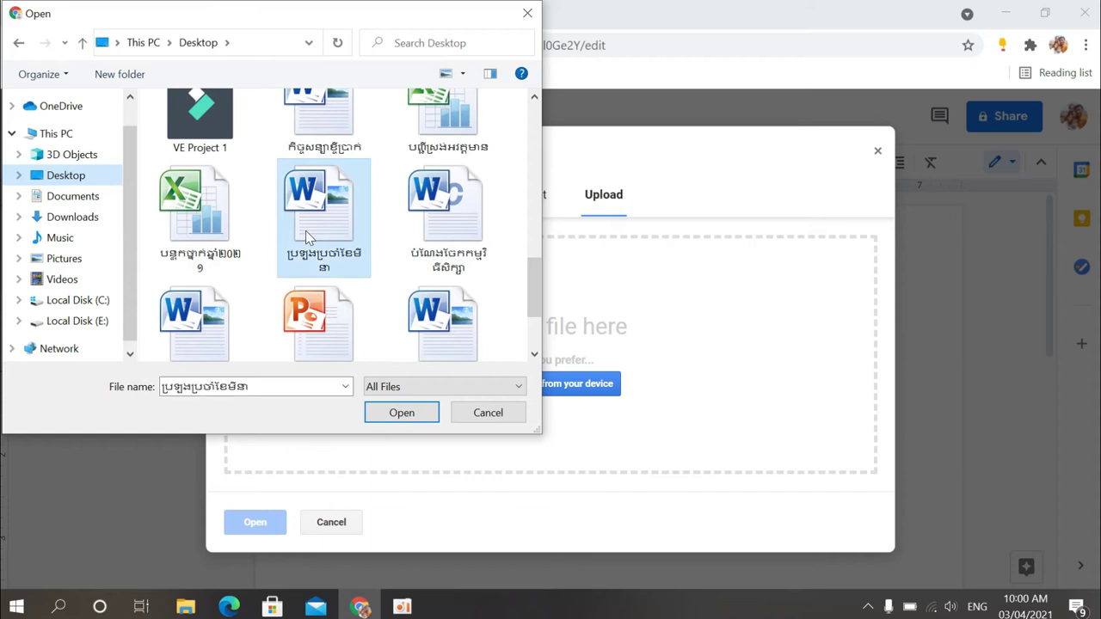
pyautogui.click(402, 413)
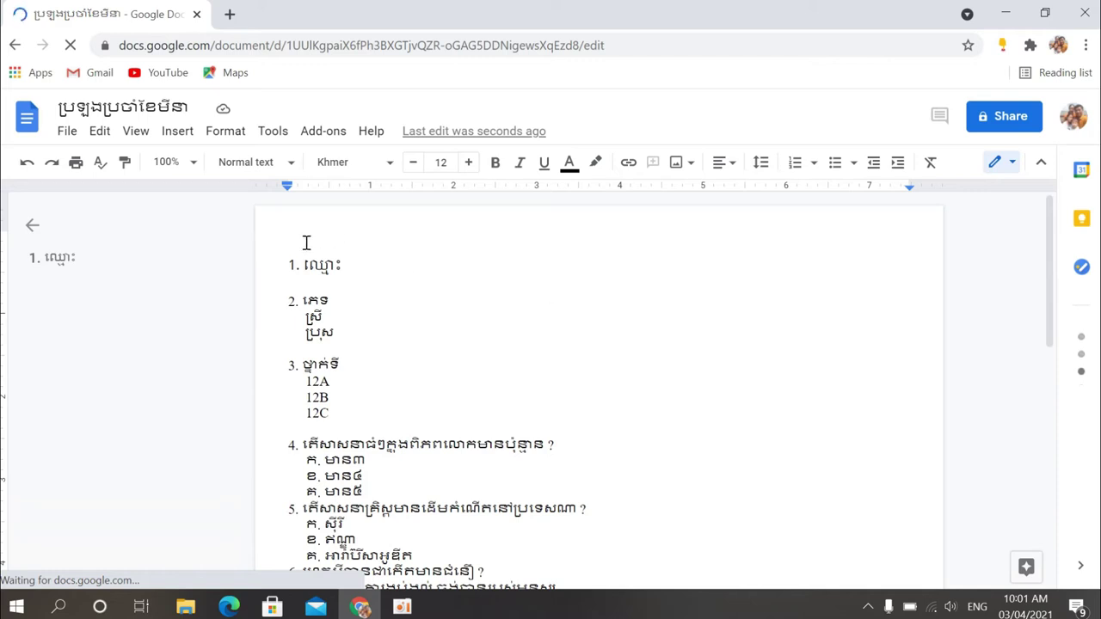
pyautogui.moveTo(289, 258)
pyautogui.mouseDown()
pyautogui.moveTo(669, 508)
pyautogui.moveTo(691, 548)
pyautogui.mouseUp()
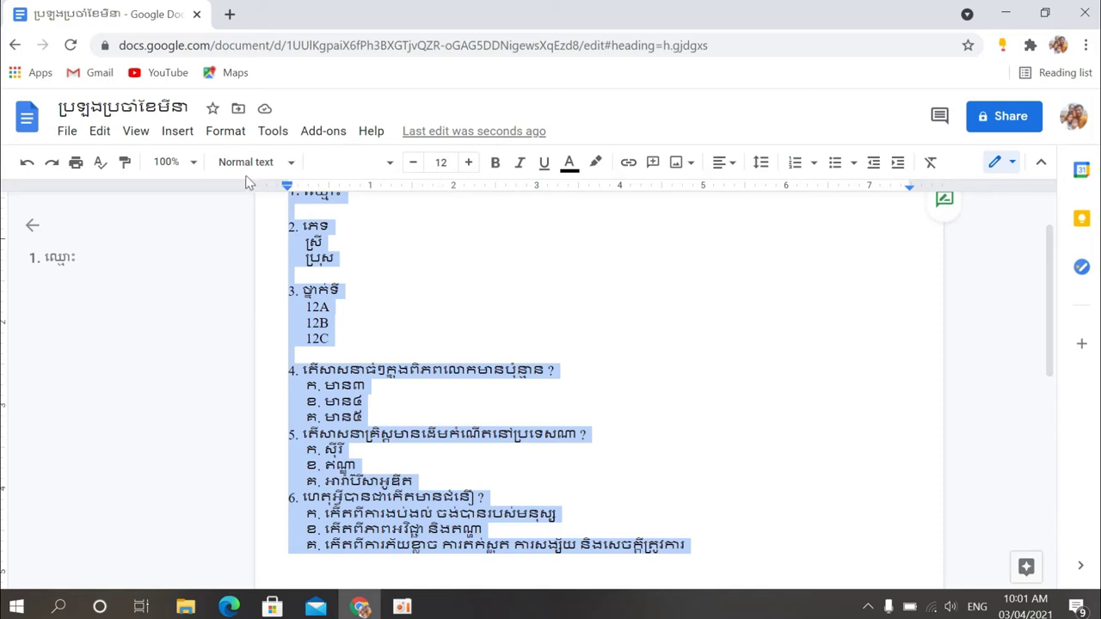
pyautogui.click(291, 164)
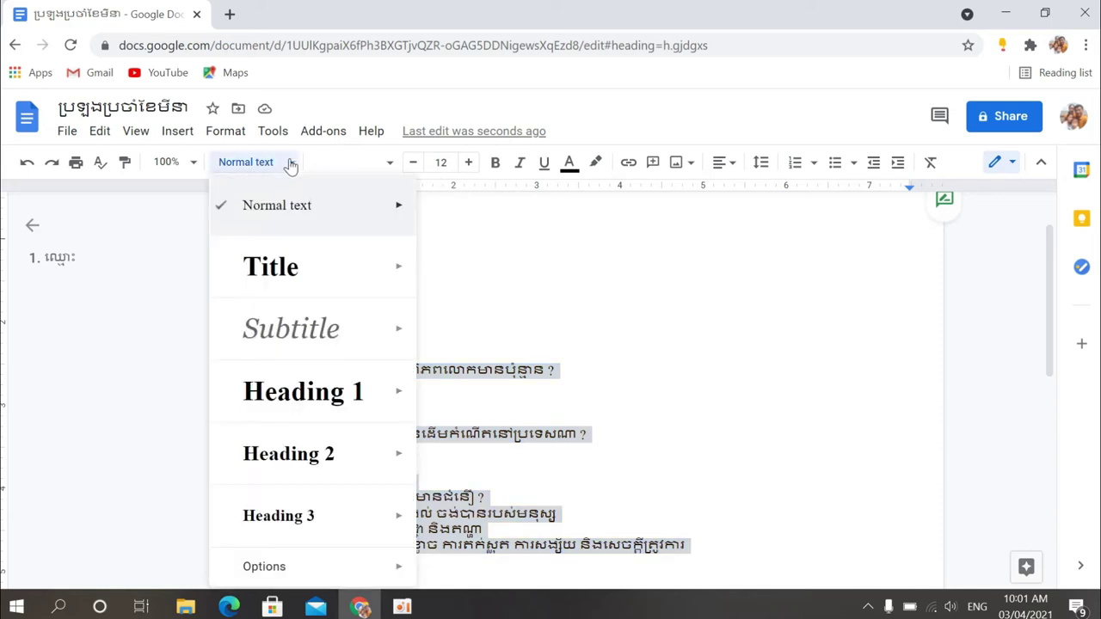
pyautogui.moveTo(292, 329)
pyautogui.click(680, 305)
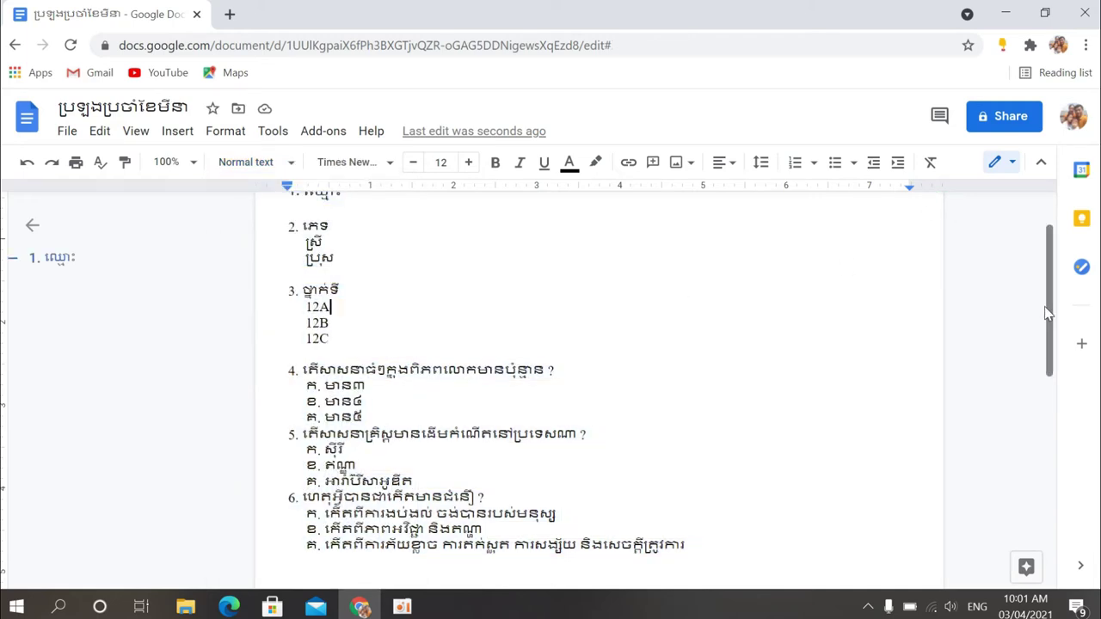
pyautogui.moveTo(1057, 312); pyautogui.dragTo(1055, 273)
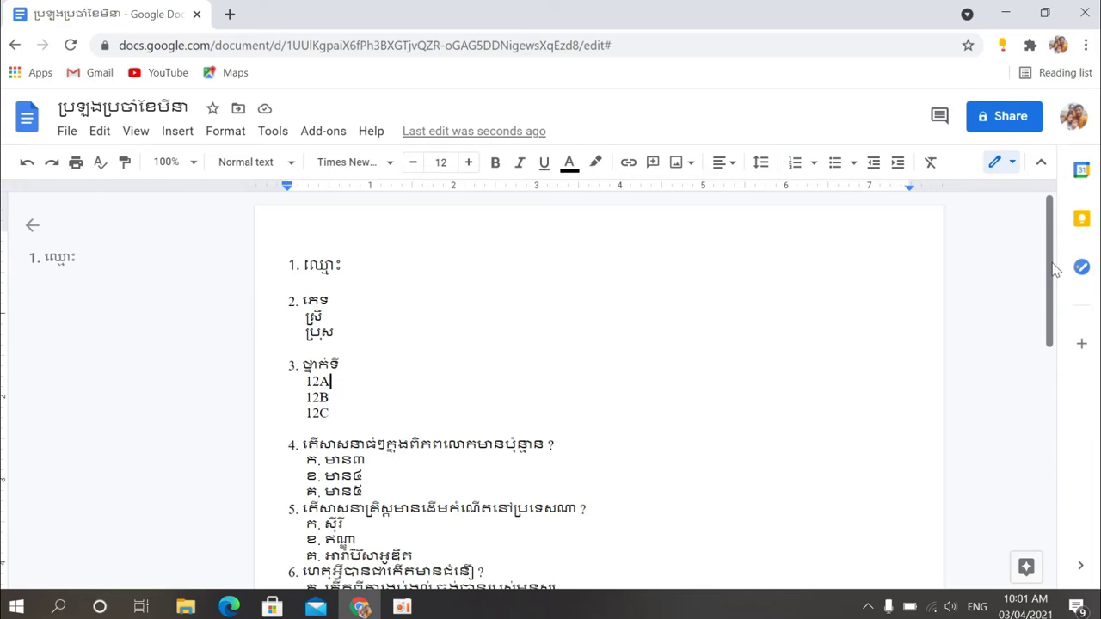
# Browse the Marketplace add-ons for Docs and open the Doc To Form details page
pyautogui.click(321, 135)
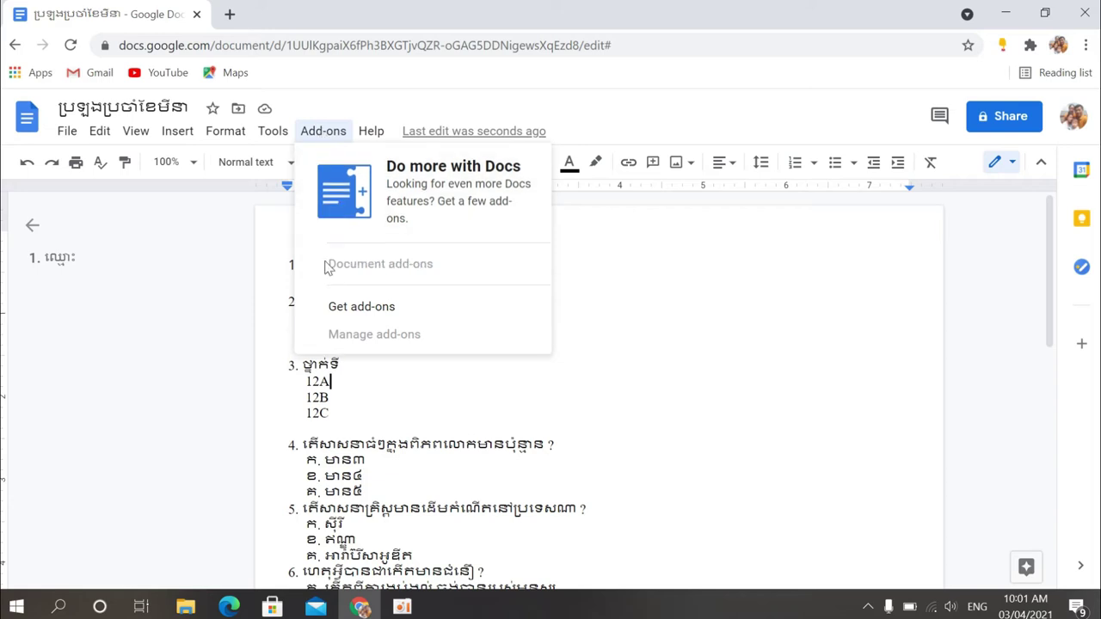
pyautogui.click(389, 318)
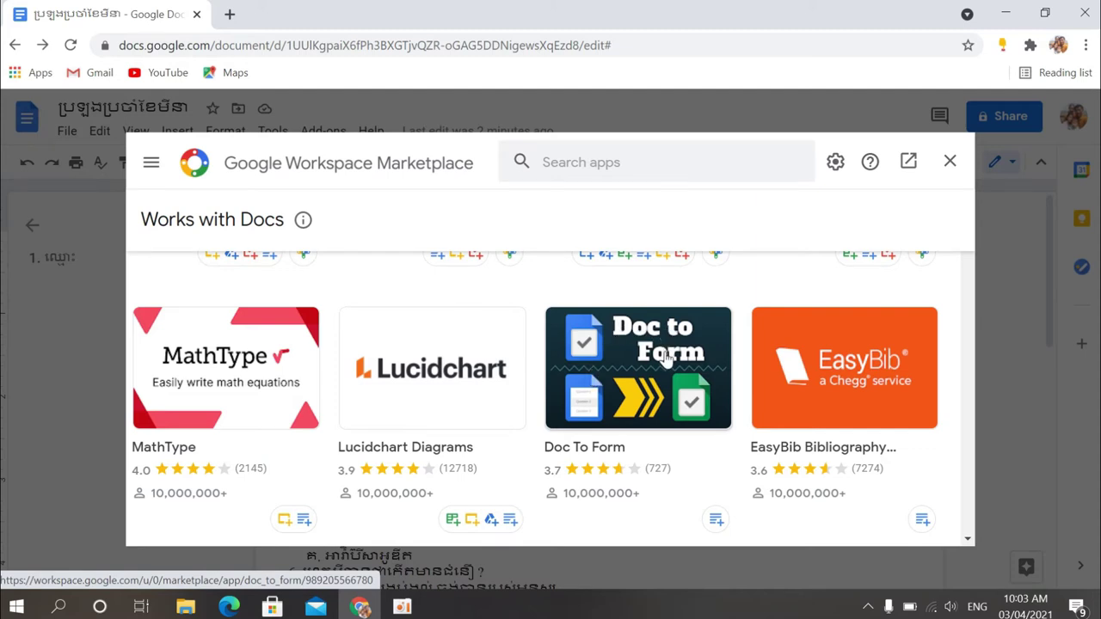
pyautogui.click(667, 360)
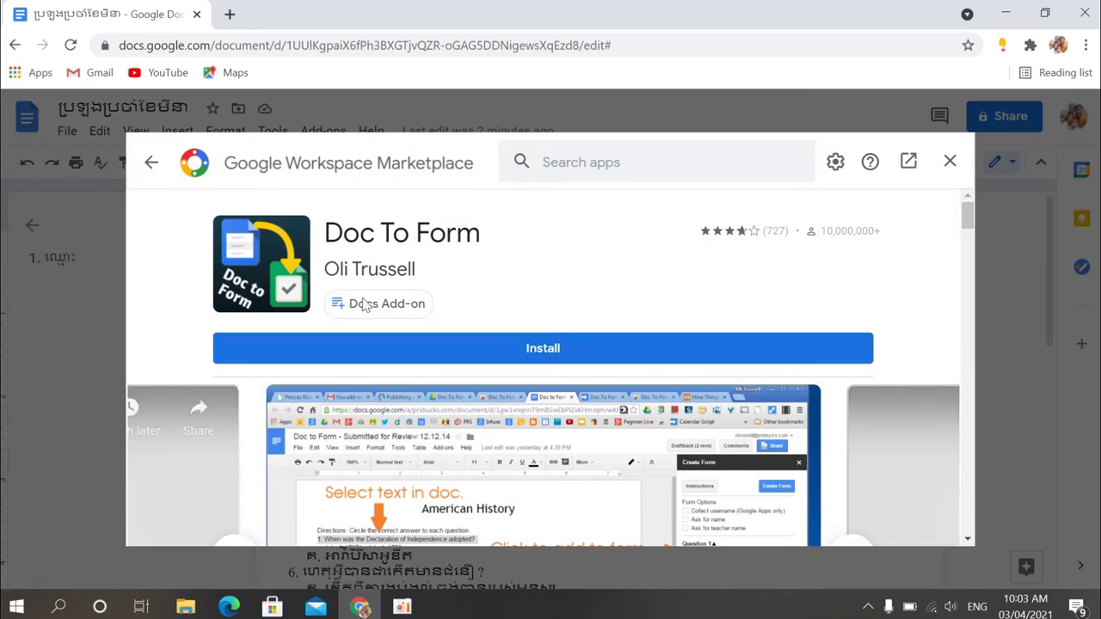
# Install Doc To Form, choosing the Google account and allowing its requested access
pyautogui.click(508, 351)
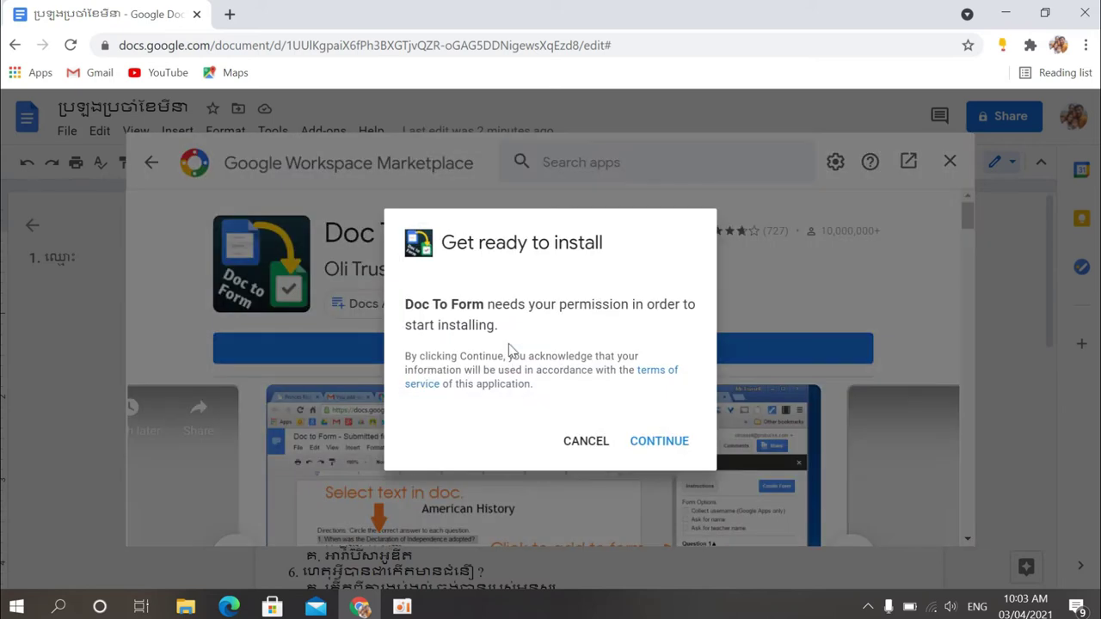
pyautogui.click(660, 445)
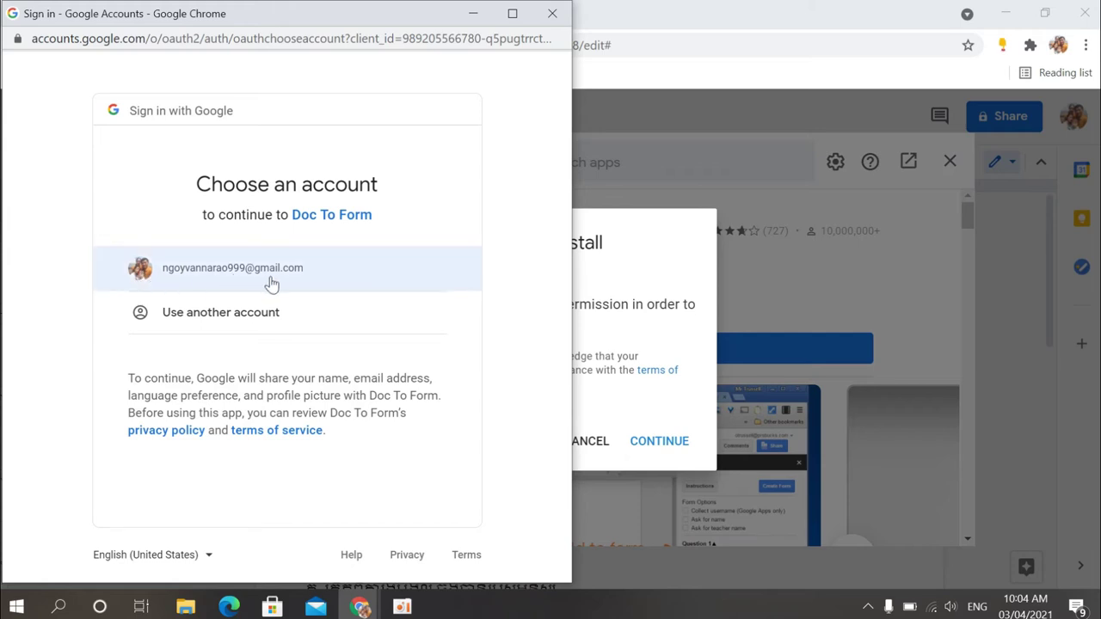
pyautogui.click(353, 282)
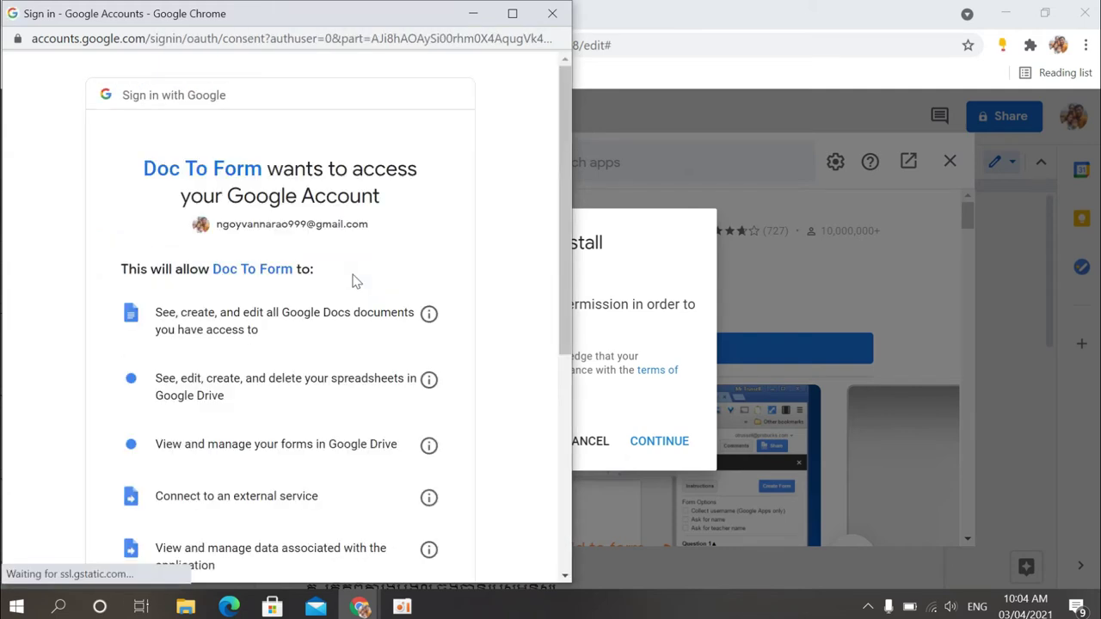
pyautogui.moveTo(565, 280); pyautogui.dragTo(576, 495)
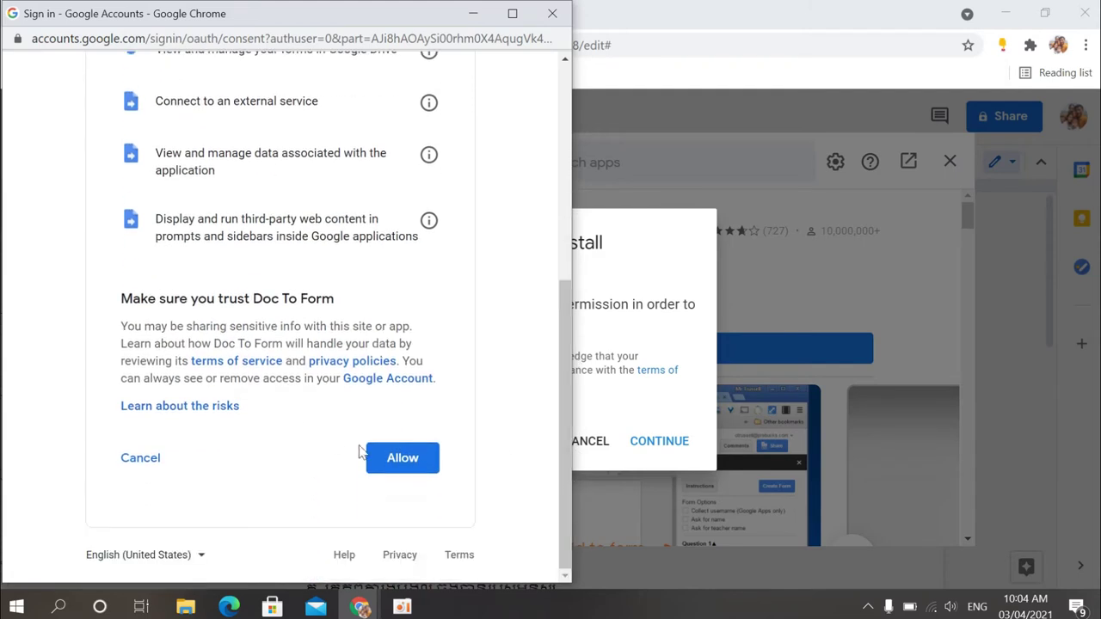
pyautogui.click(401, 461)
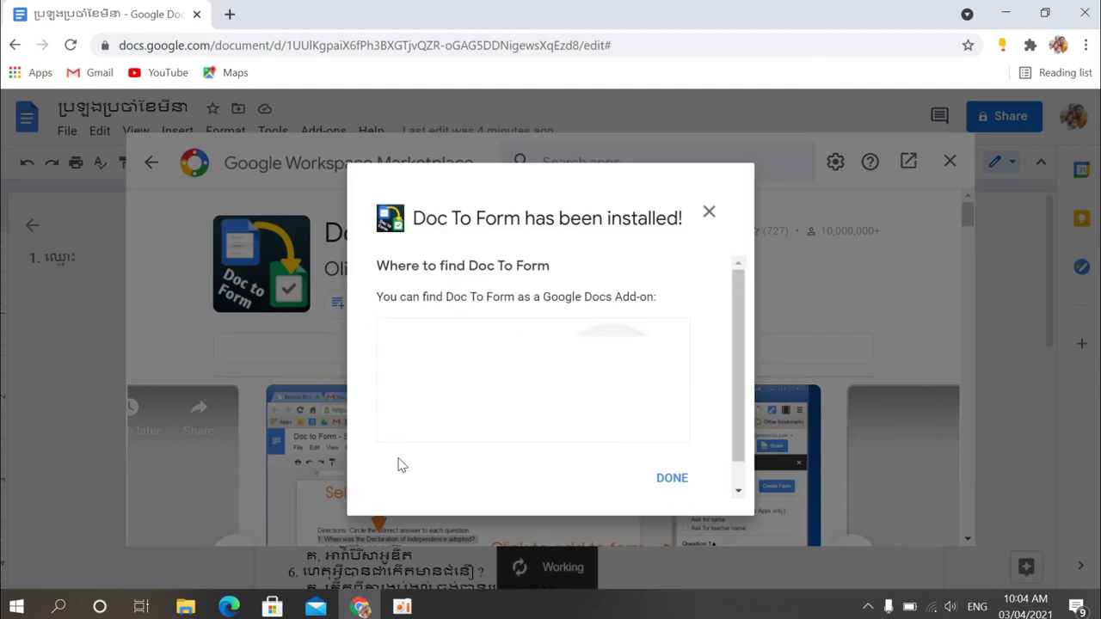
# Dismiss the installed confirmation and close the Marketplace window
pyautogui.click(673, 483)
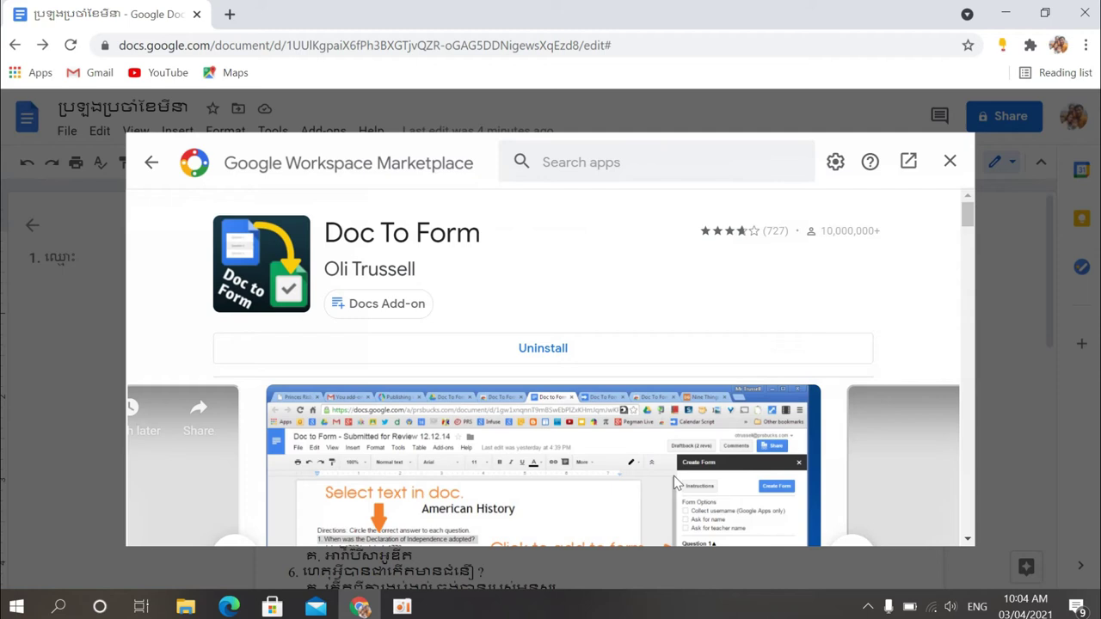
pyautogui.click(950, 162)
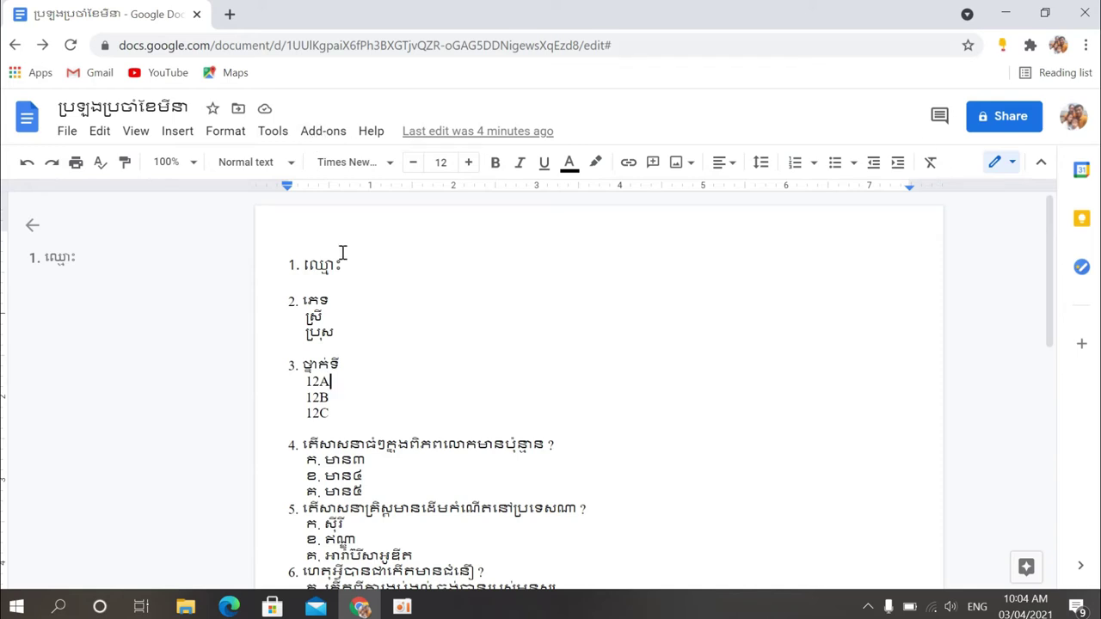
# Launch Doc To Form's Create Form from Doc from the Add-ons menu
pyautogui.click(323, 134)
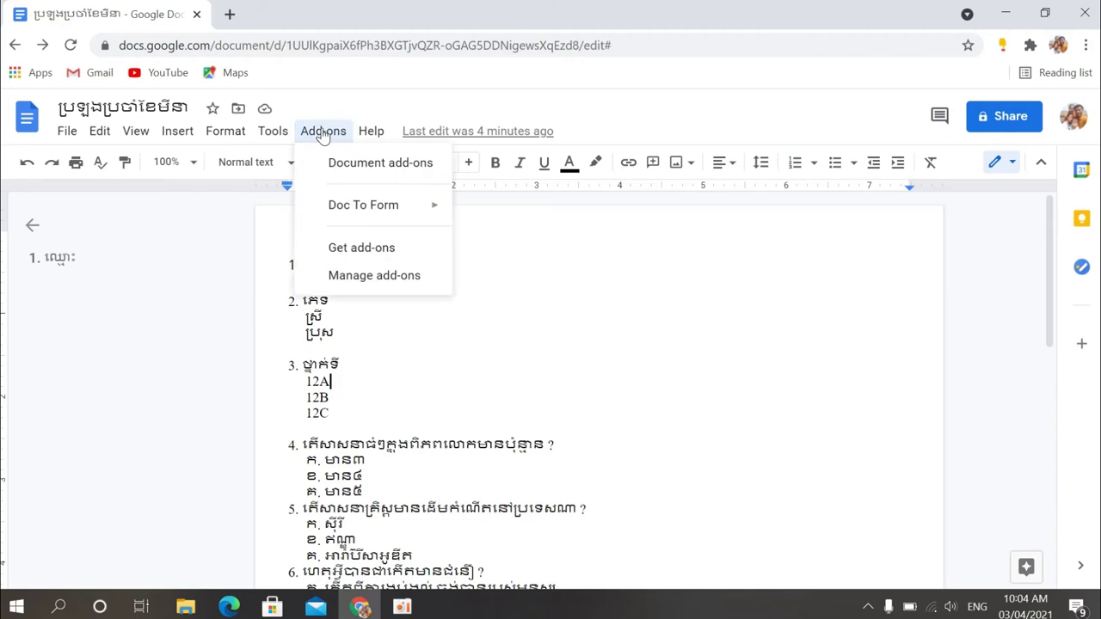
pyautogui.moveTo(363, 205)
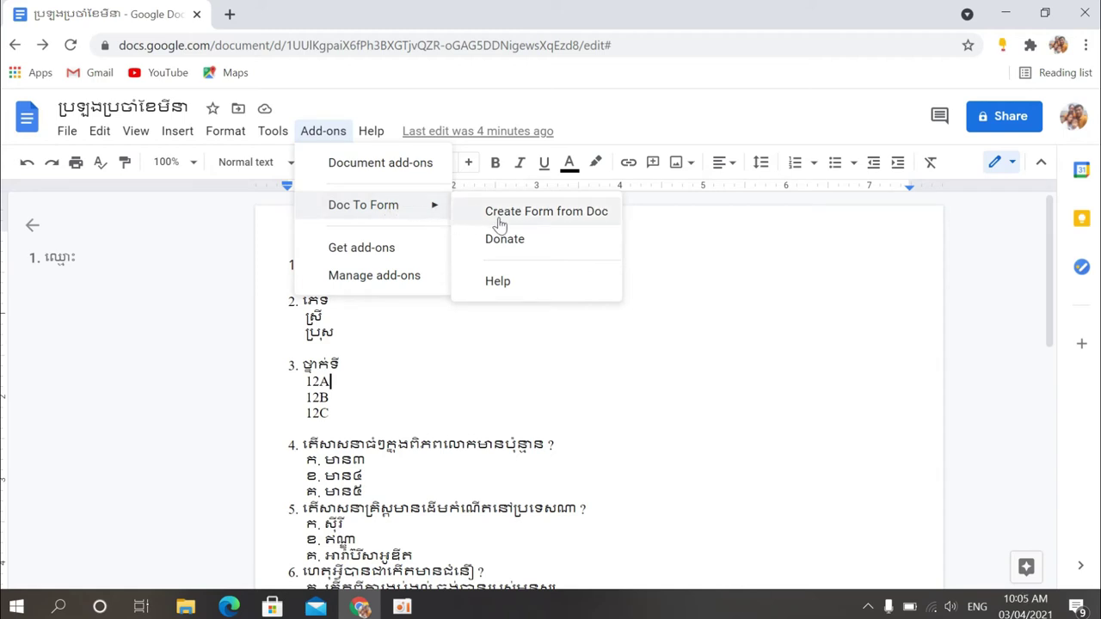
pyautogui.click(546, 222)
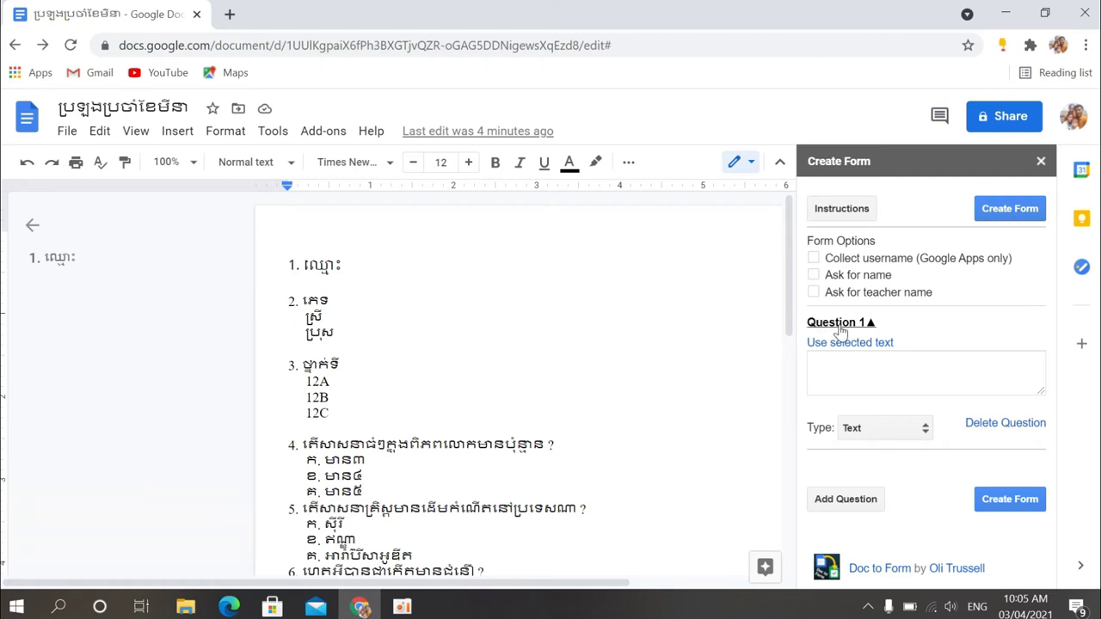
# Fill Doc To Form Question 1 with ឈ្មោះ from item 1, keeping its type as Text
pyautogui.moveTo(348, 266); pyautogui.dragTo(342, 266)
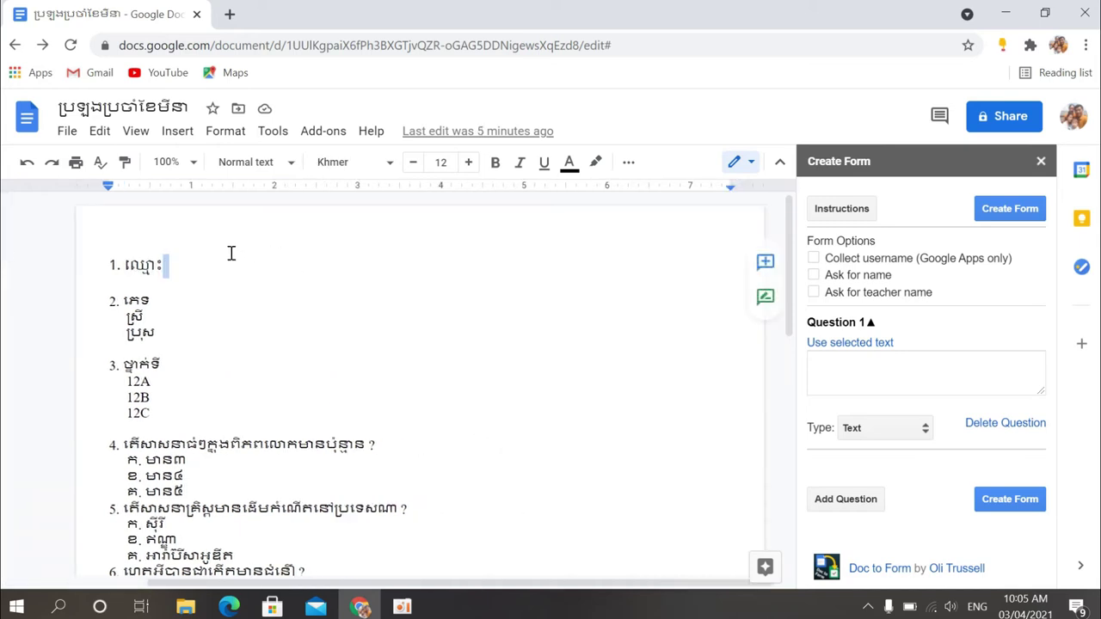
pyautogui.click(125, 265)
pyautogui.press('Return')
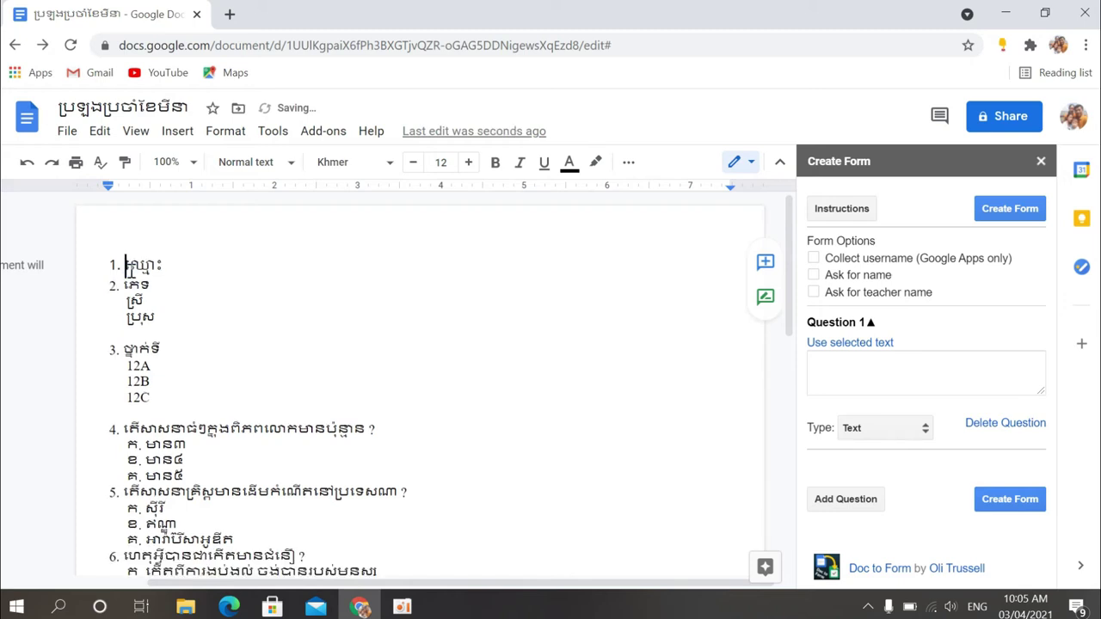
pyautogui.press('BackSpace')
pyautogui.doubleClick(129, 273)
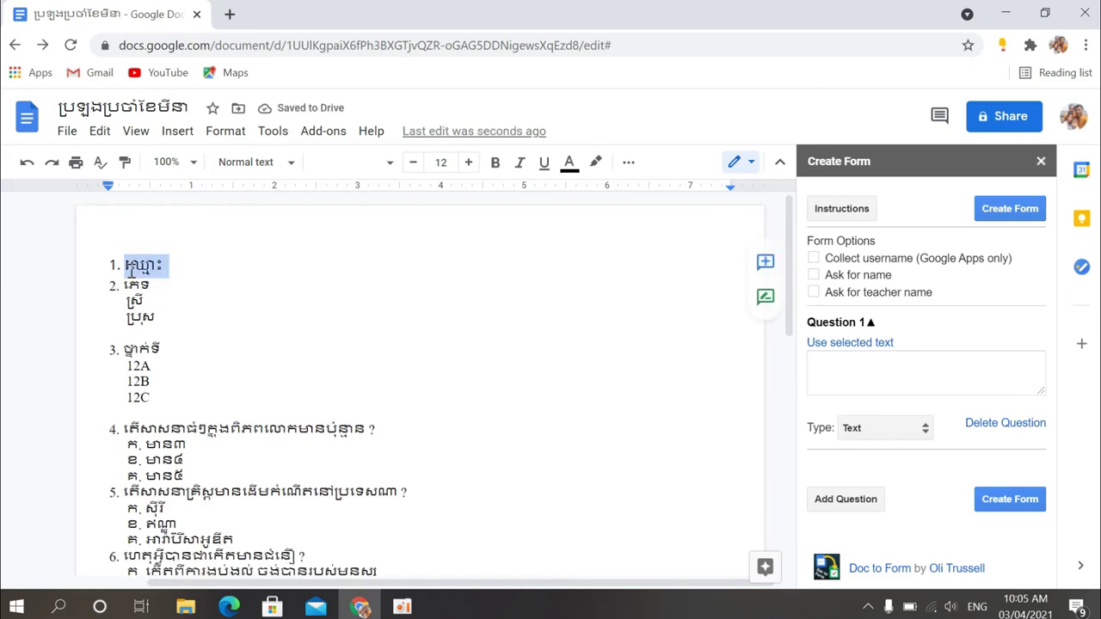
pyautogui.click(850, 344)
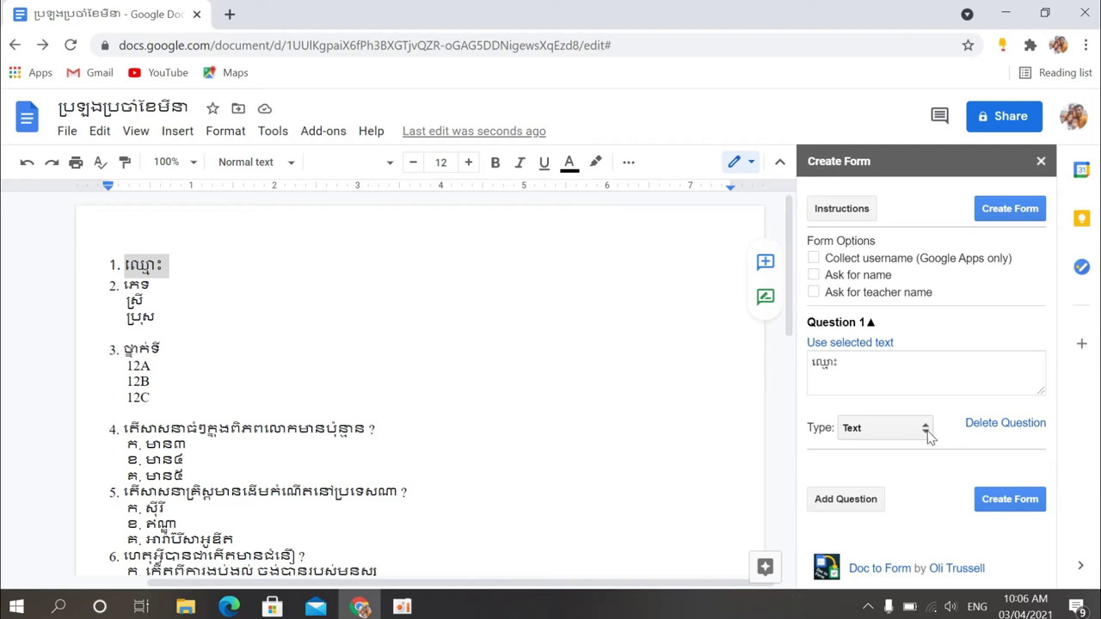
pyautogui.click(928, 437)
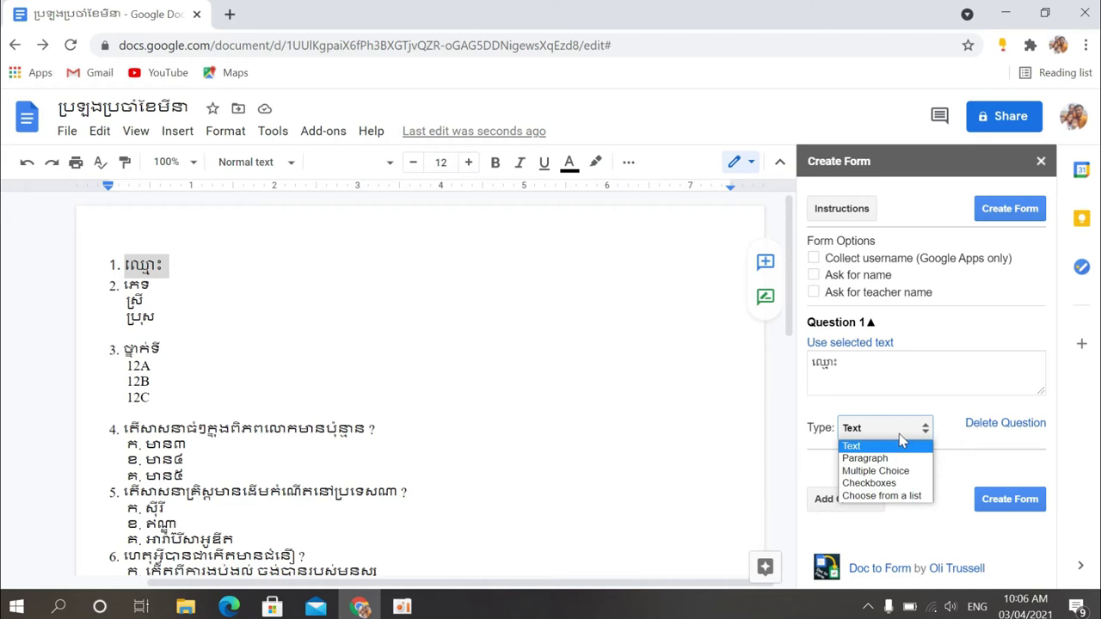
pyautogui.click(901, 444)
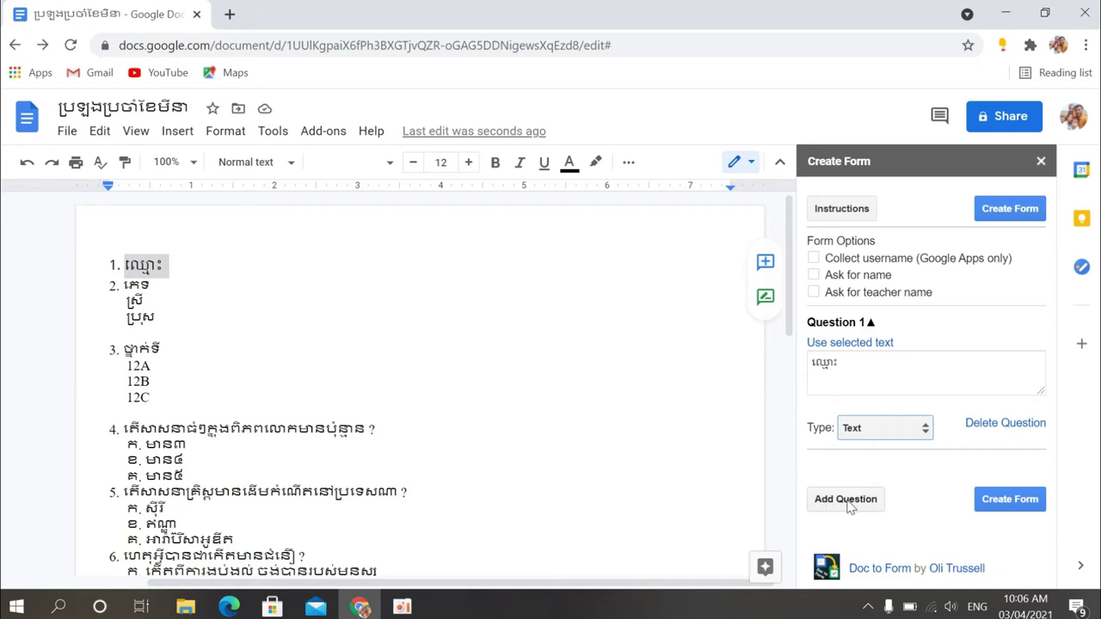
# Add Question 2 and fill it with ភេទ selected from item 2
pyautogui.click(847, 503)
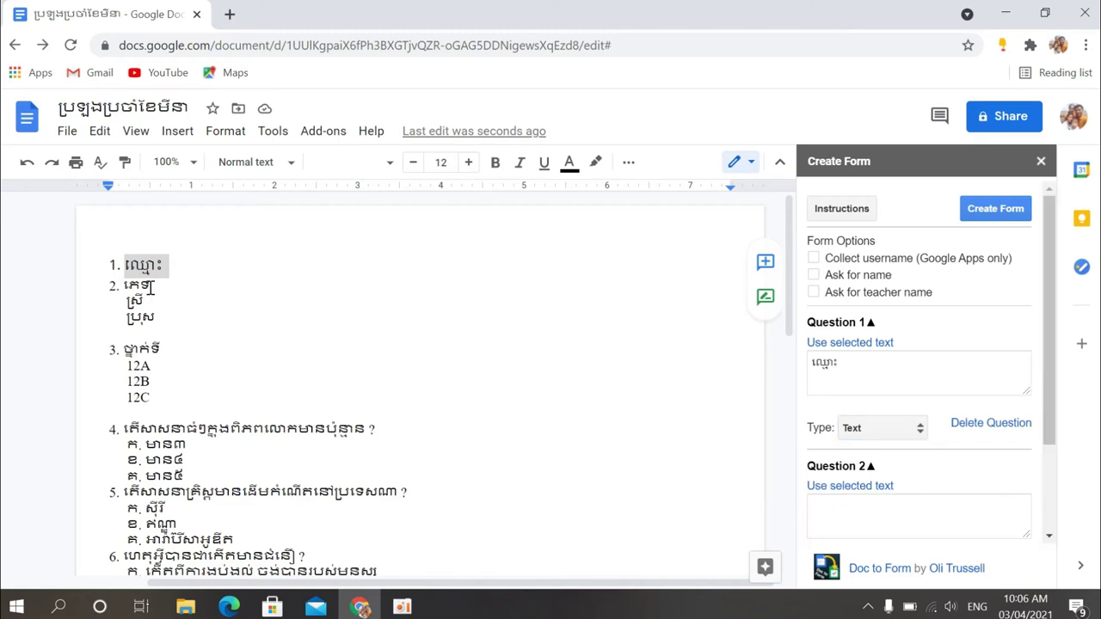
pyautogui.moveTo(151, 288); pyautogui.dragTo(125, 284)
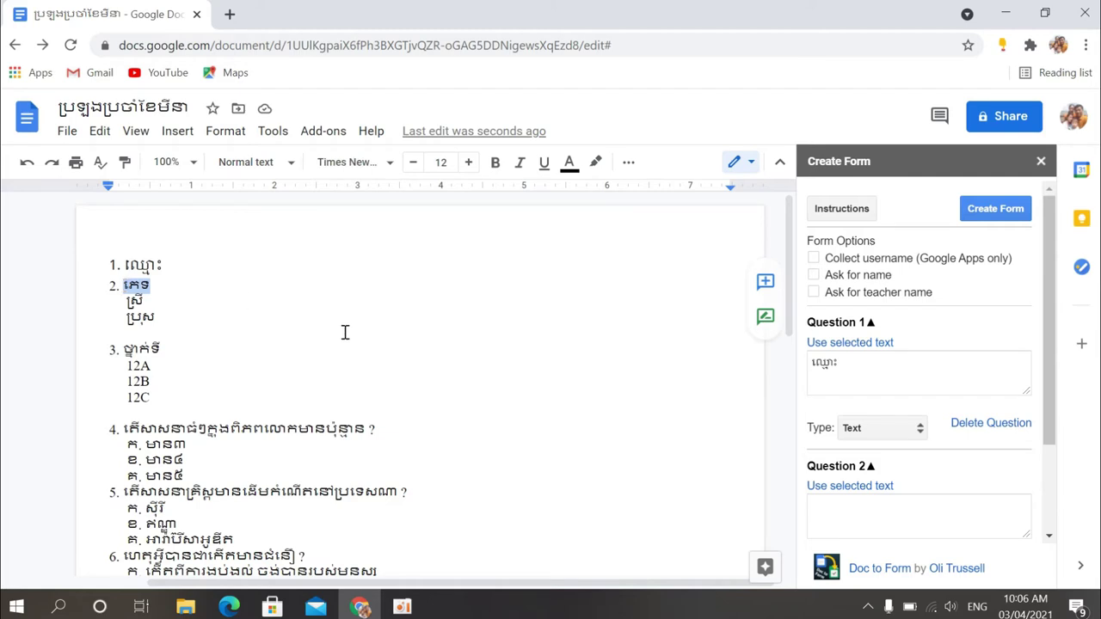
pyautogui.click(853, 489)
pyautogui.scroll(-1, 1054, 378)
pyautogui.moveTo(1055, 379); pyautogui.dragTo(1080, 471)
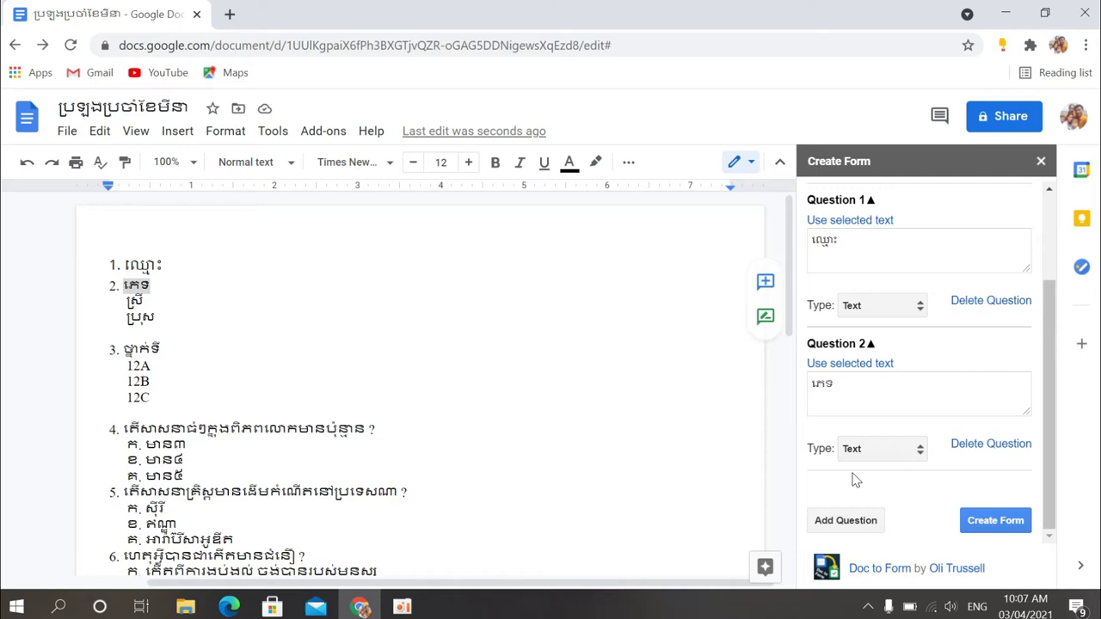
# Copy item 2's answer options ស្រី and ប្រុស from the document
pyautogui.click(157, 319)
pyautogui.moveTo(157, 319); pyautogui.dragTo(124, 305)
pyautogui.hotkey('ctrl', 'c')
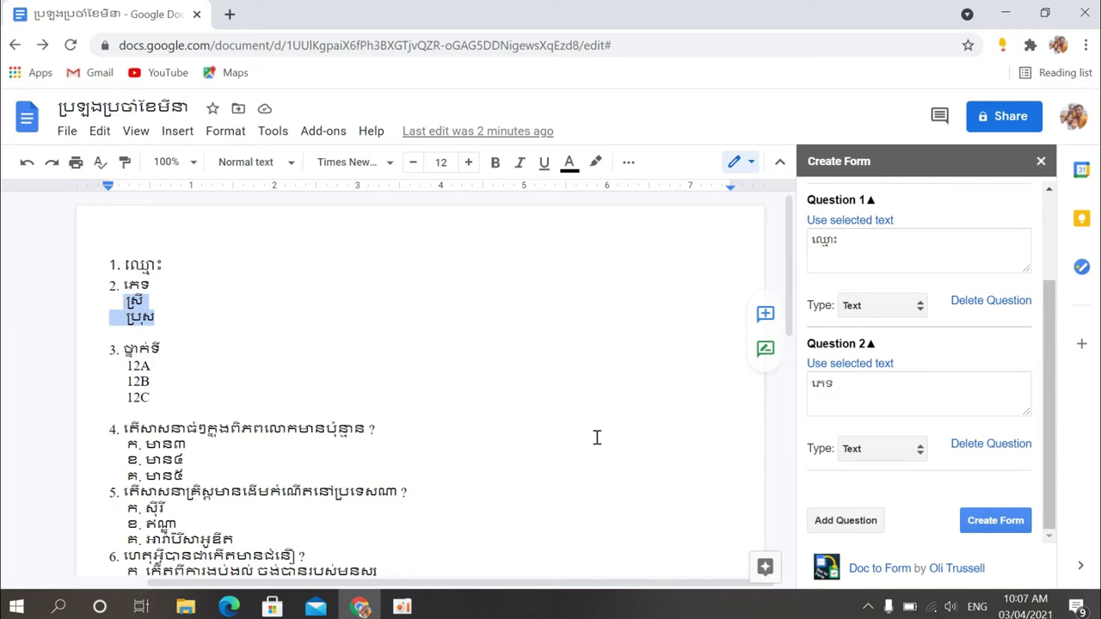
pyautogui.click(876, 519)
pyautogui.rightClick(832, 489)
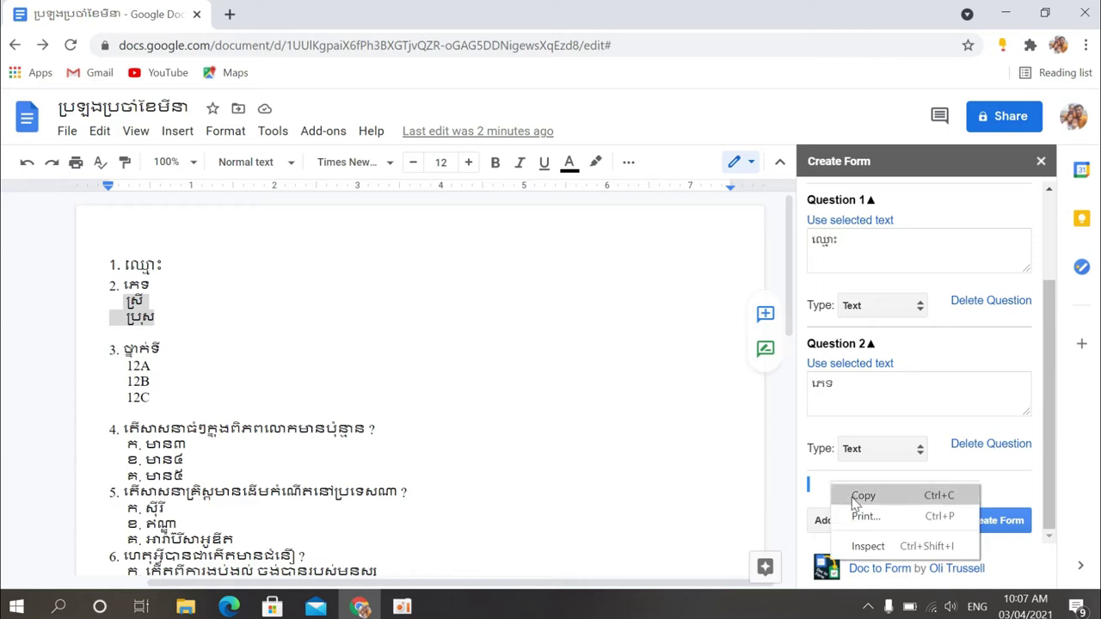
pyautogui.click(822, 487)
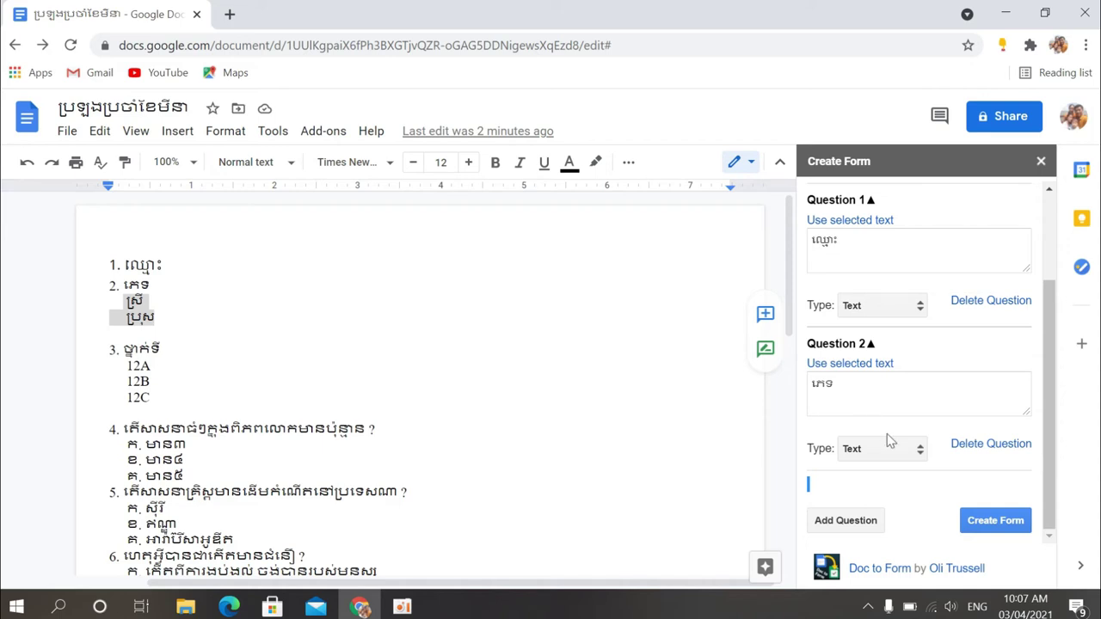
# Set Question 2 to Checkboxes and paste ស្រី and ប្រុស as its options, removing the stray space
pyautogui.click(921, 456)
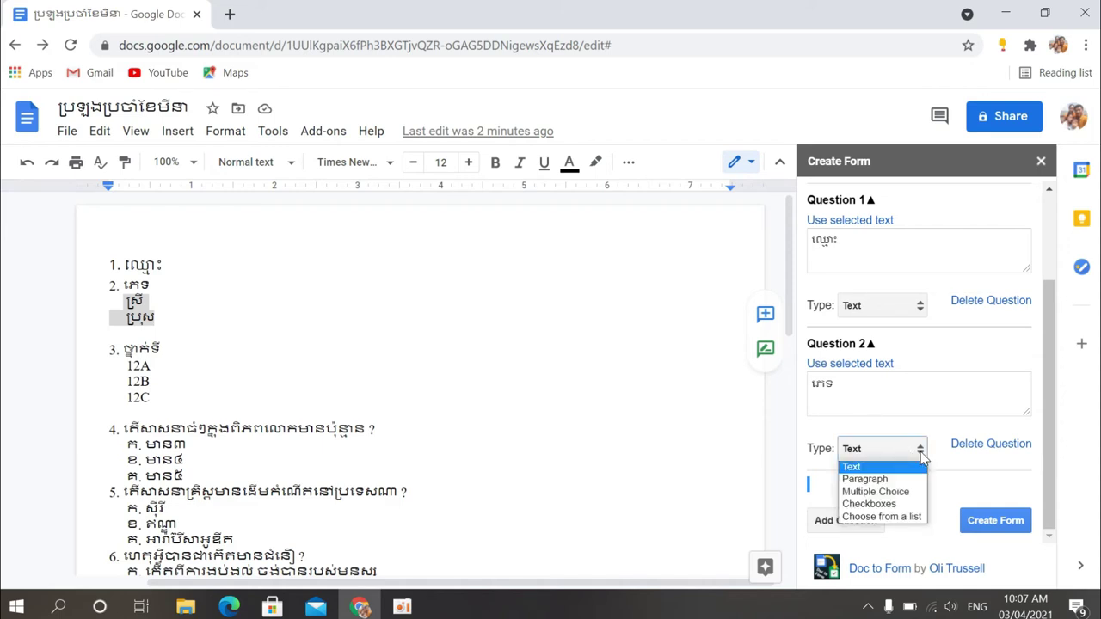
pyautogui.click(880, 504)
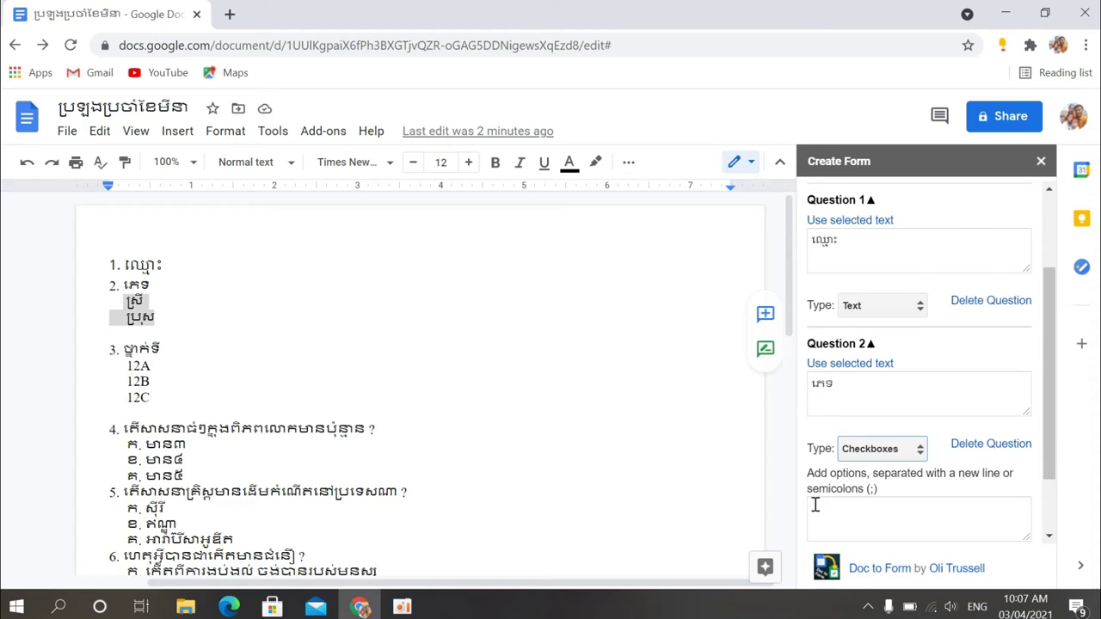
pyautogui.click(848, 510)
pyautogui.hotkey('ctrl', 'v')
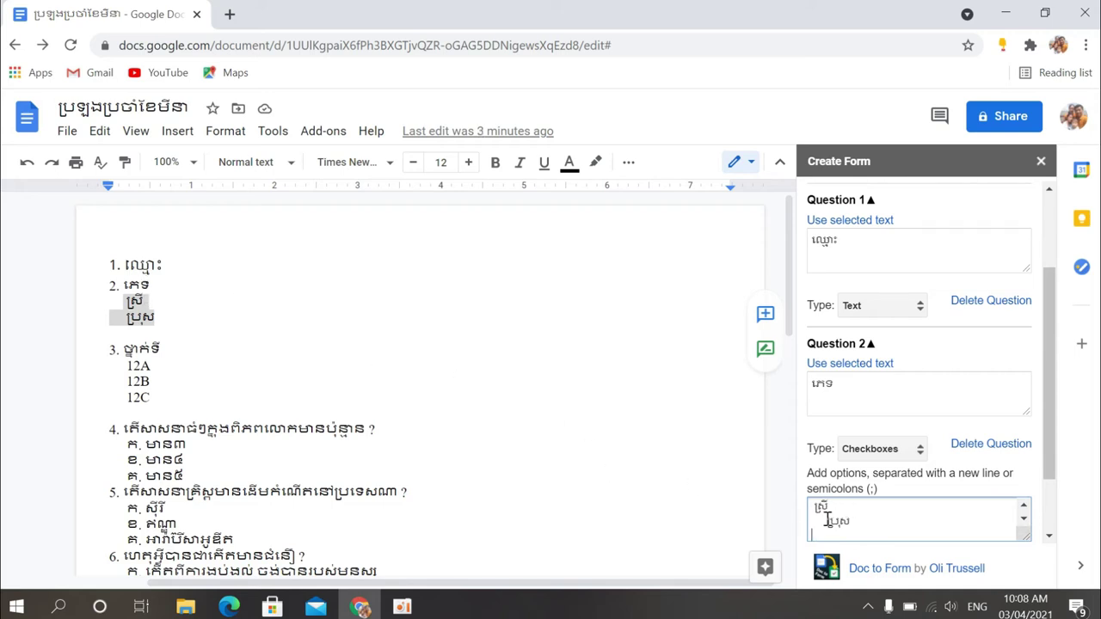
pyautogui.press('BackSpace')
pyautogui.moveTo(1055, 389); pyautogui.dragTo(1066, 460)
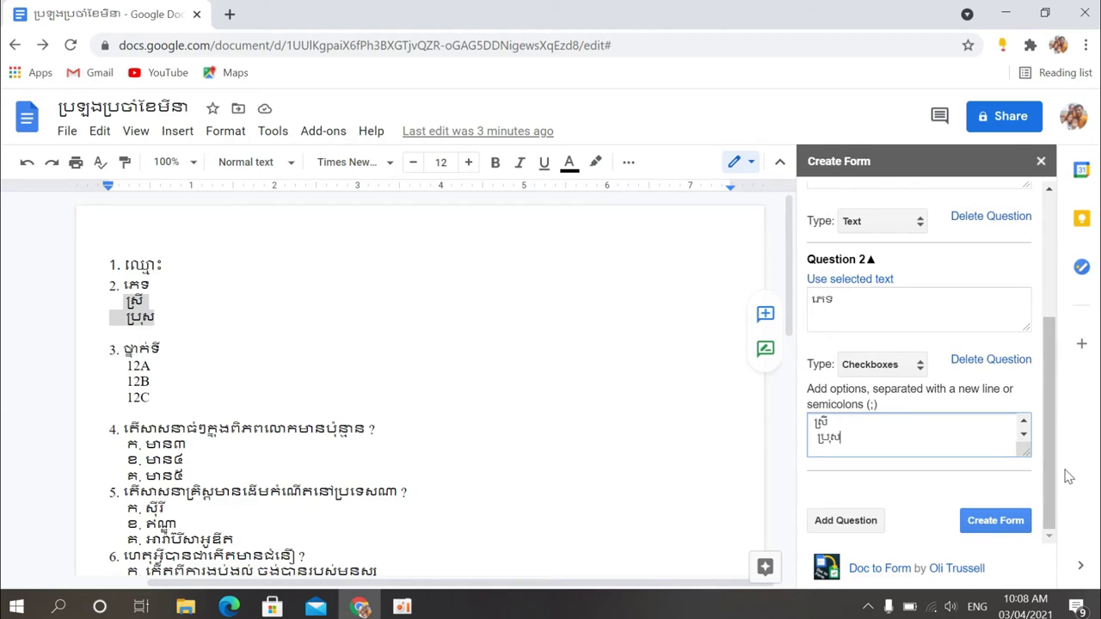
# Add Question 3 and fill it with the heading ថ្នាក់ទី from item 3
pyautogui.click(846, 522)
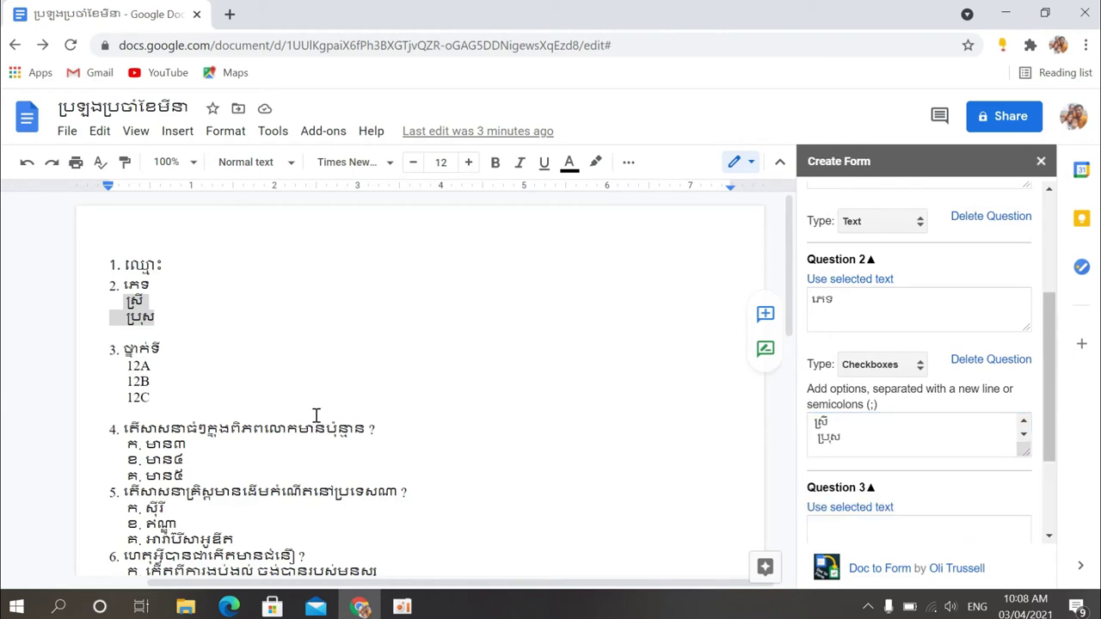
pyautogui.moveTo(163, 350); pyautogui.dragTo(122, 348)
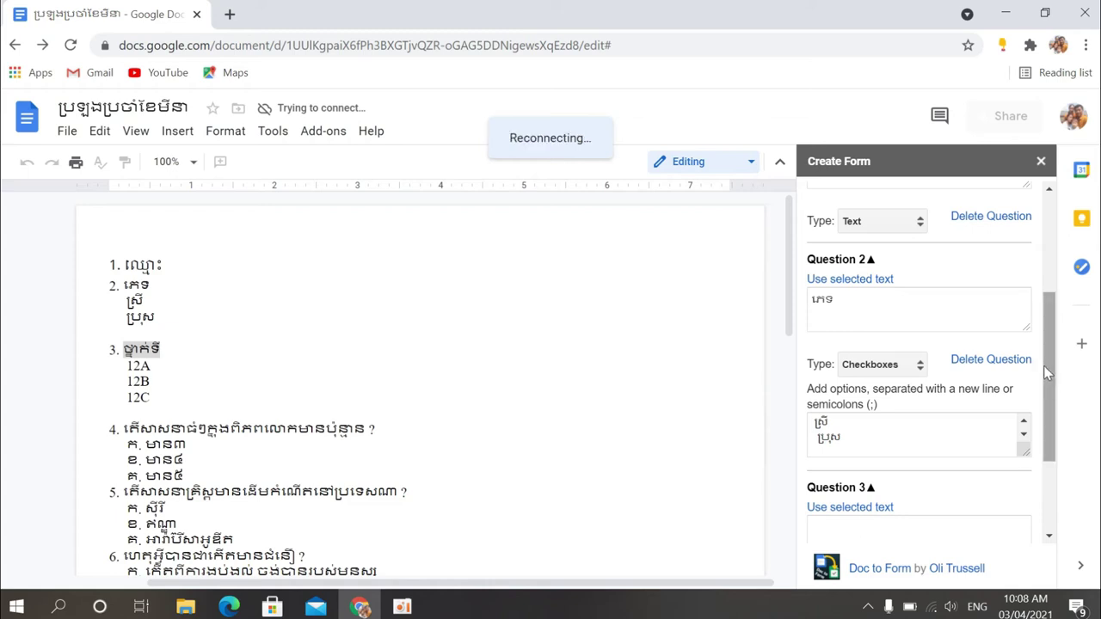
pyautogui.moveTo(1049, 368); pyautogui.dragTo(1059, 439)
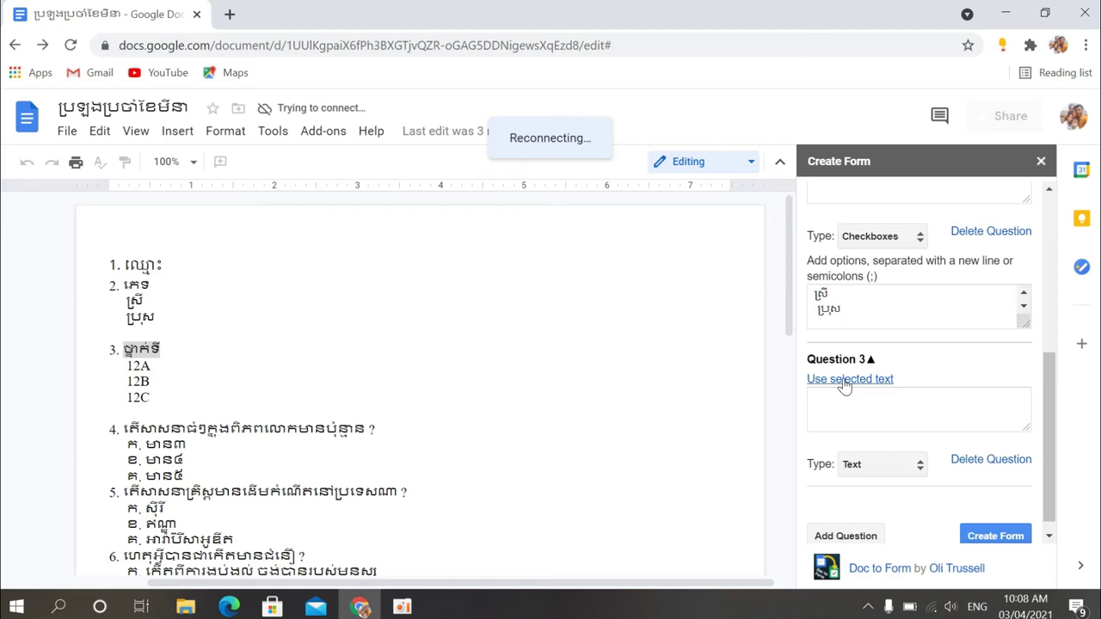
pyautogui.click(845, 381)
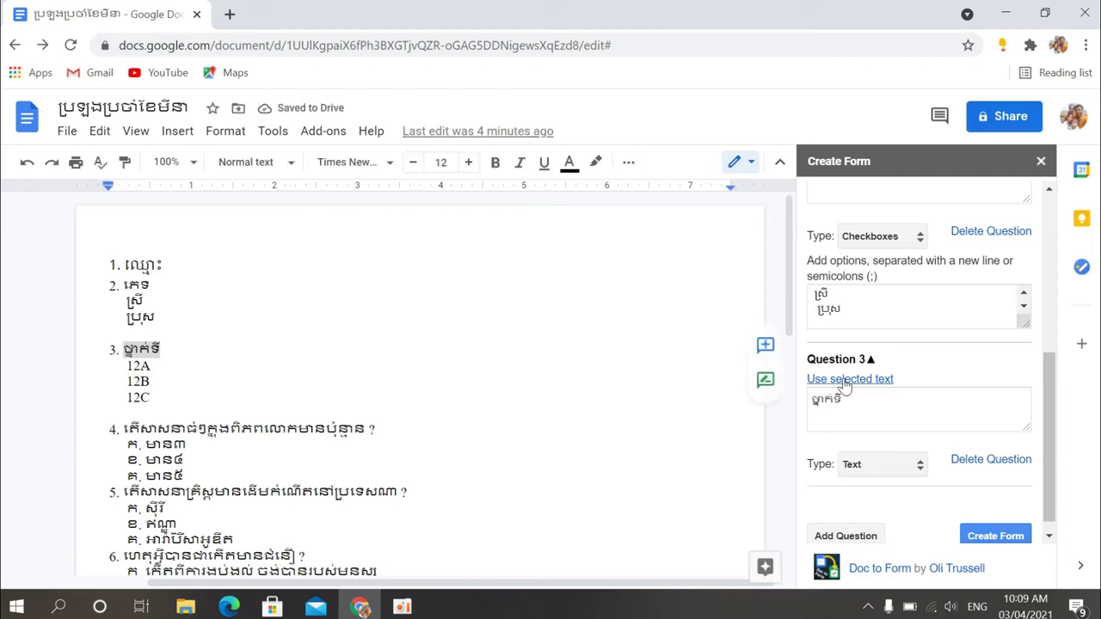
# Make Question 3 Checkboxes and paste 12A, 12B and 12C as its options
pyautogui.click(920, 465)
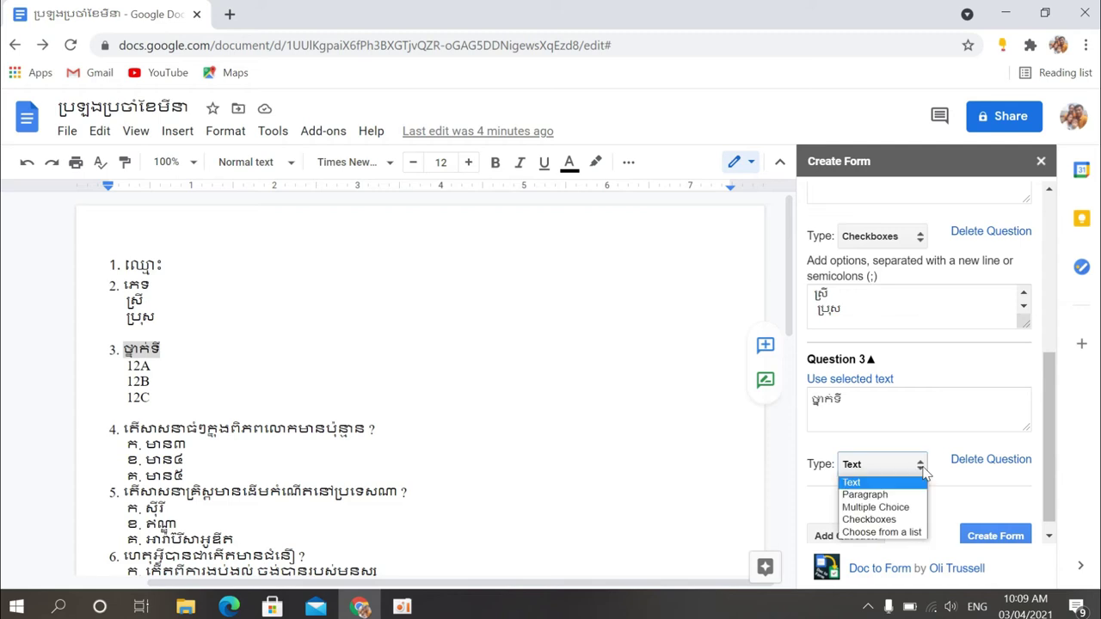
pyautogui.click(884, 520)
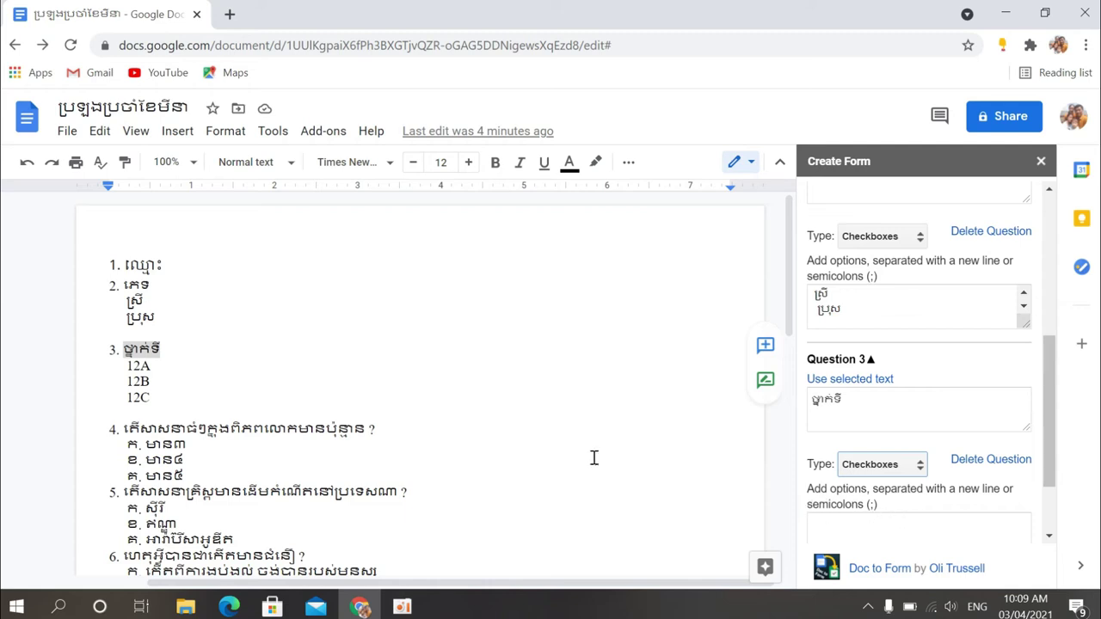
pyautogui.moveTo(153, 395); pyautogui.dragTo(129, 369)
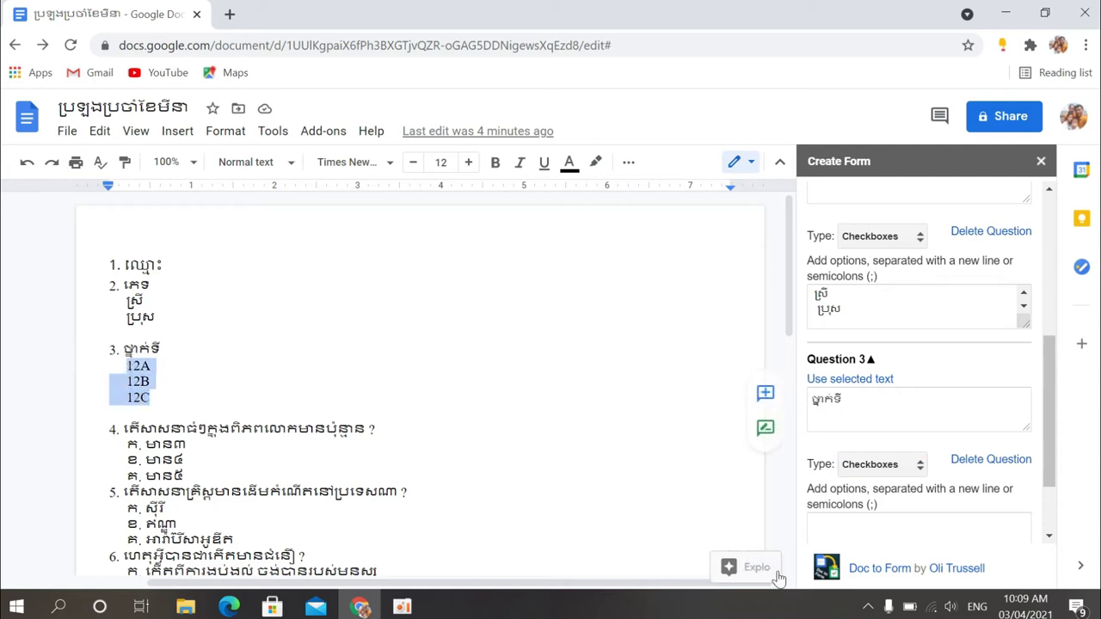
pyautogui.click(820, 538)
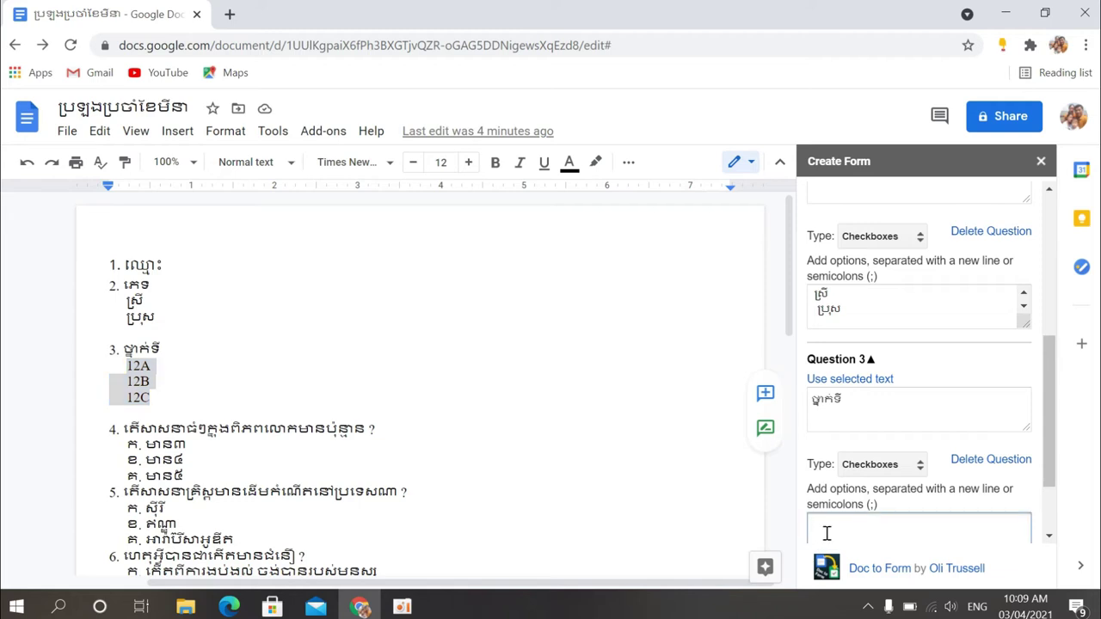
pyautogui.hotkey('ctrl', 'v')
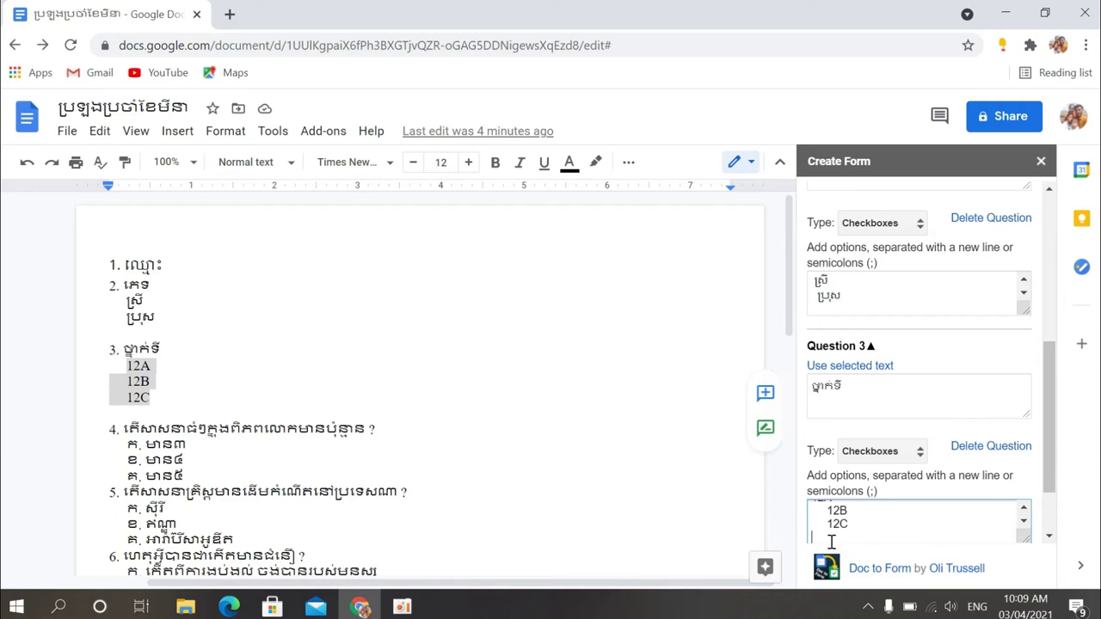
# Remove the blank line and leading spaces so 12A, 12B and 12C line up
pyautogui.press('BackSpace')
pyautogui.click(825, 520)
pyautogui.press('BackSpace')
pyautogui.press('BackSpace')
pyautogui.press('BackSpace')
pyautogui.press('Down')
pyautogui.press('Right')
pyautogui.press('Right')
pyautogui.press('BackSpace')
pyautogui.press('BackSpace')
pyautogui.press('BackSpace')
pyautogui.press('BackSpace')
pyautogui.press('Down')
pyautogui.moveTo(1048, 464); pyautogui.dragTo(1063, 511)
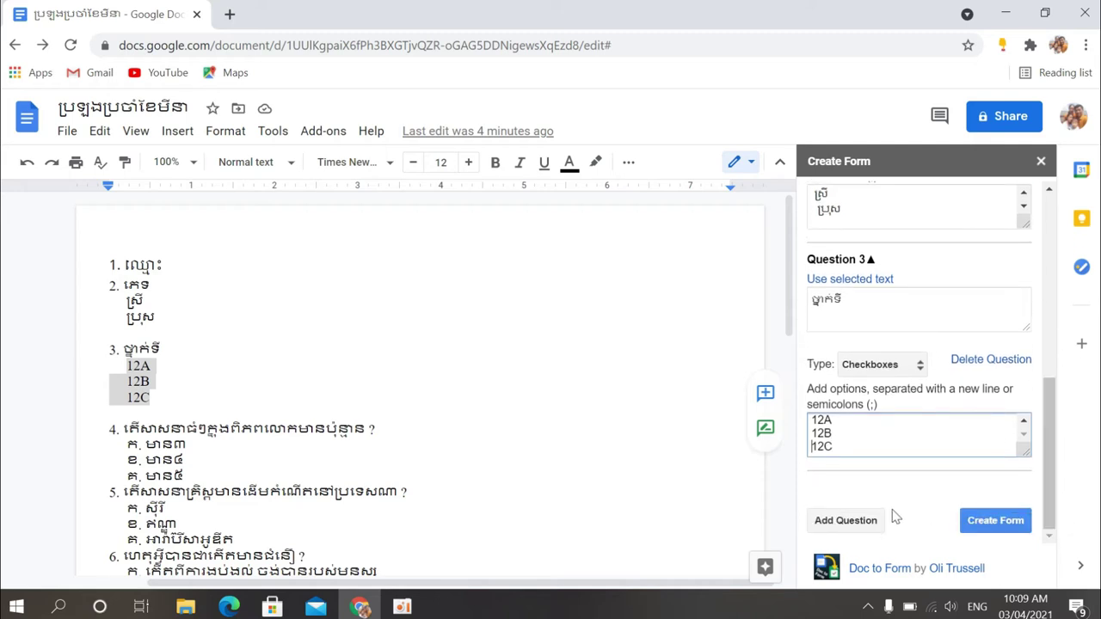
# Add Question 4 with item 4's text and set its type to Checkboxes
pyautogui.click(847, 522)
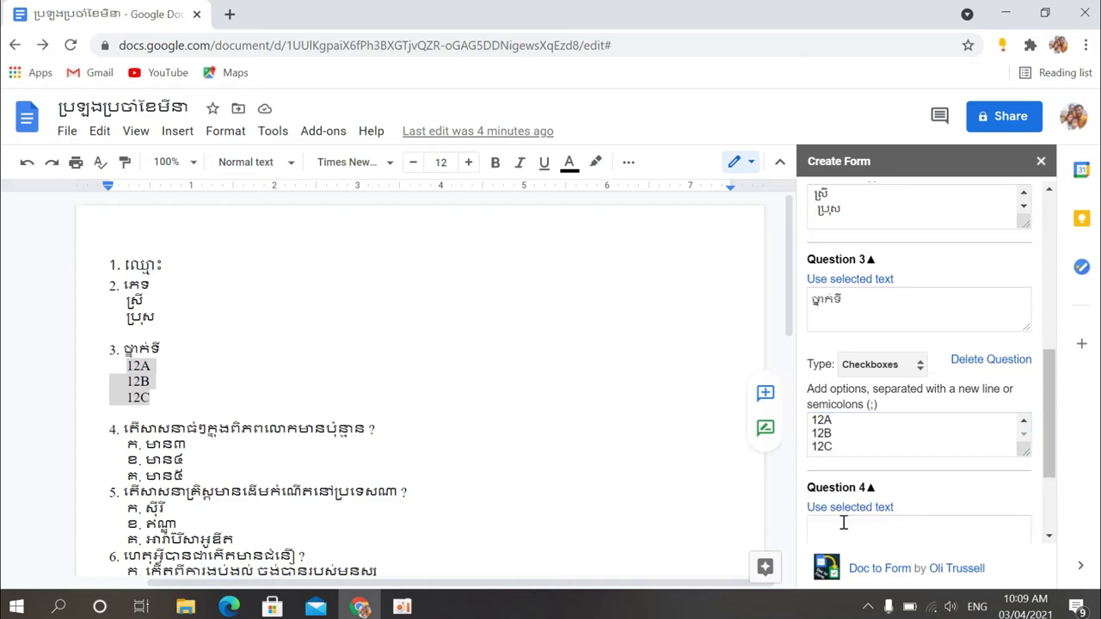
pyautogui.moveTo(380, 430); pyautogui.dragTo(126, 428)
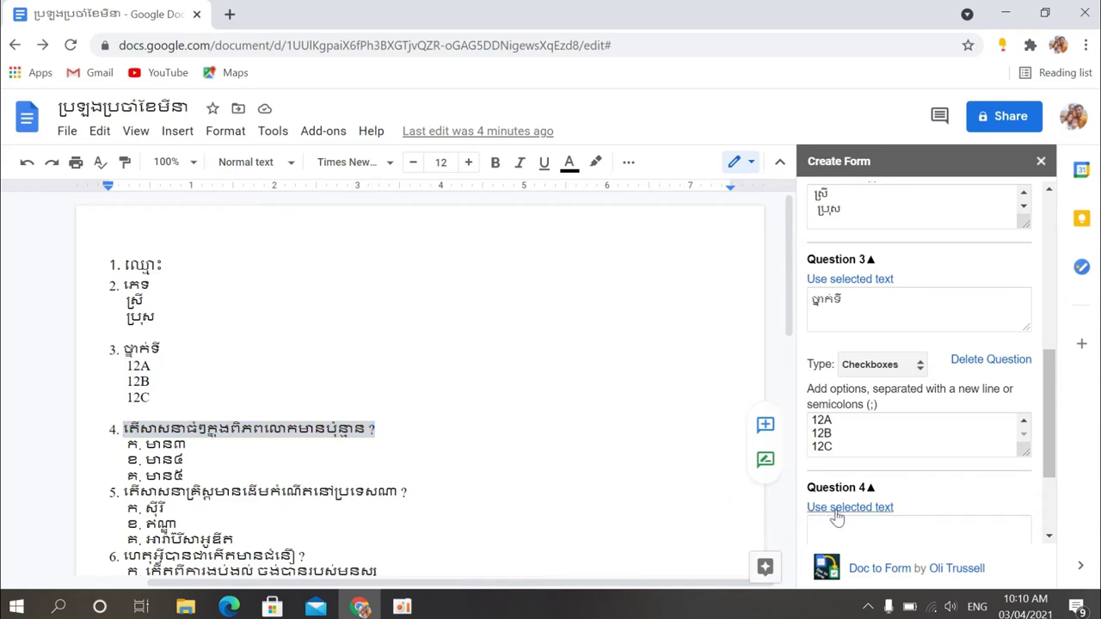
pyautogui.click(836, 512)
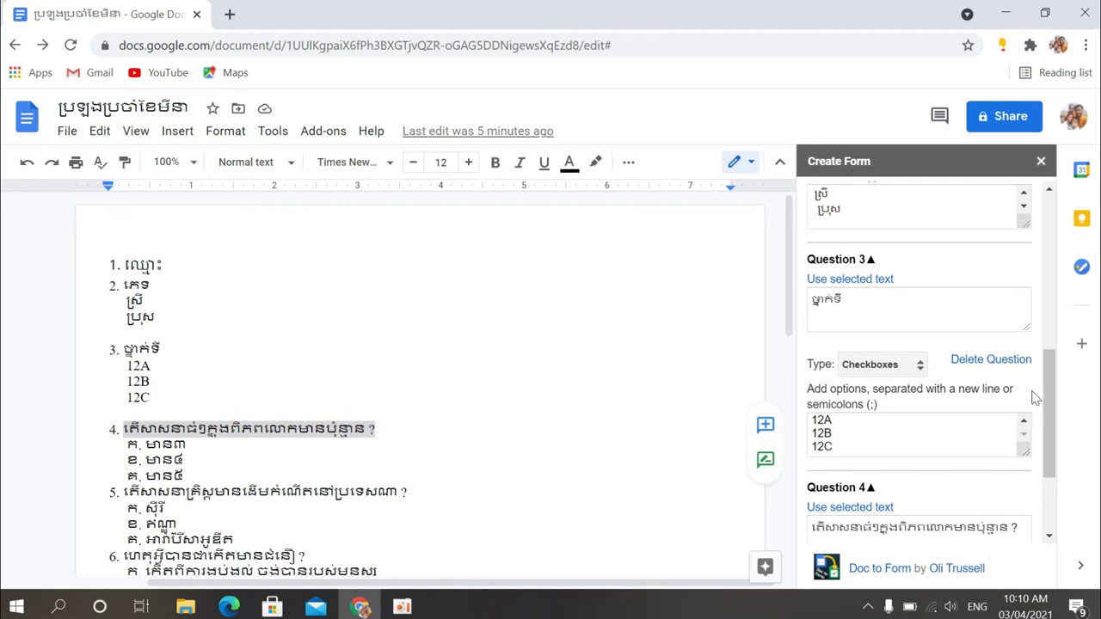
pyautogui.moveTo(1051, 398); pyautogui.dragTo(1057, 455)
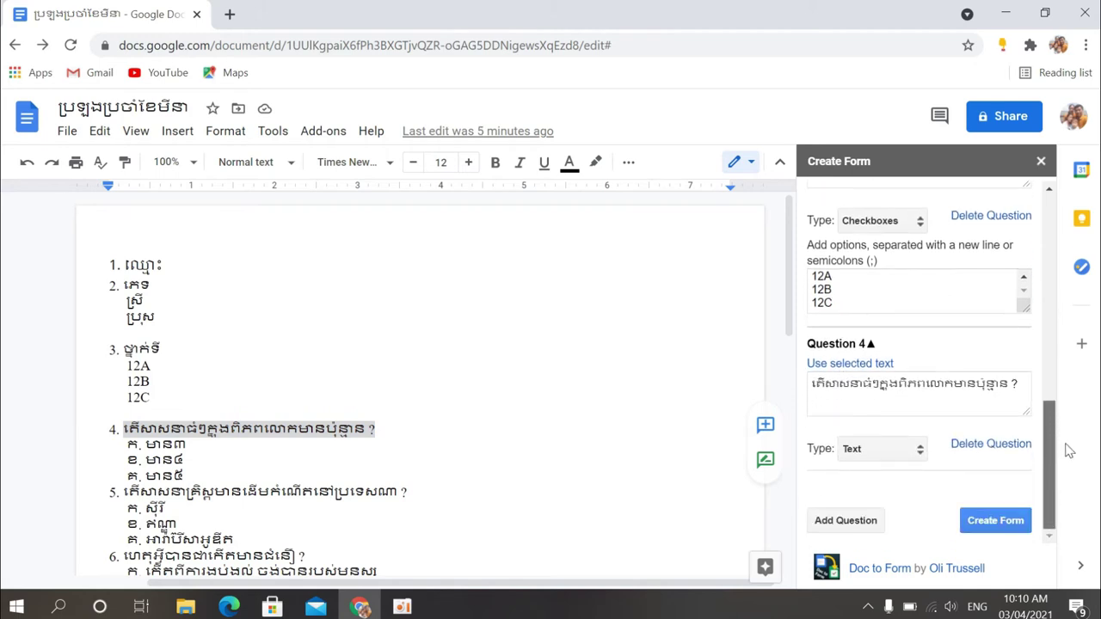
pyautogui.click(921, 451)
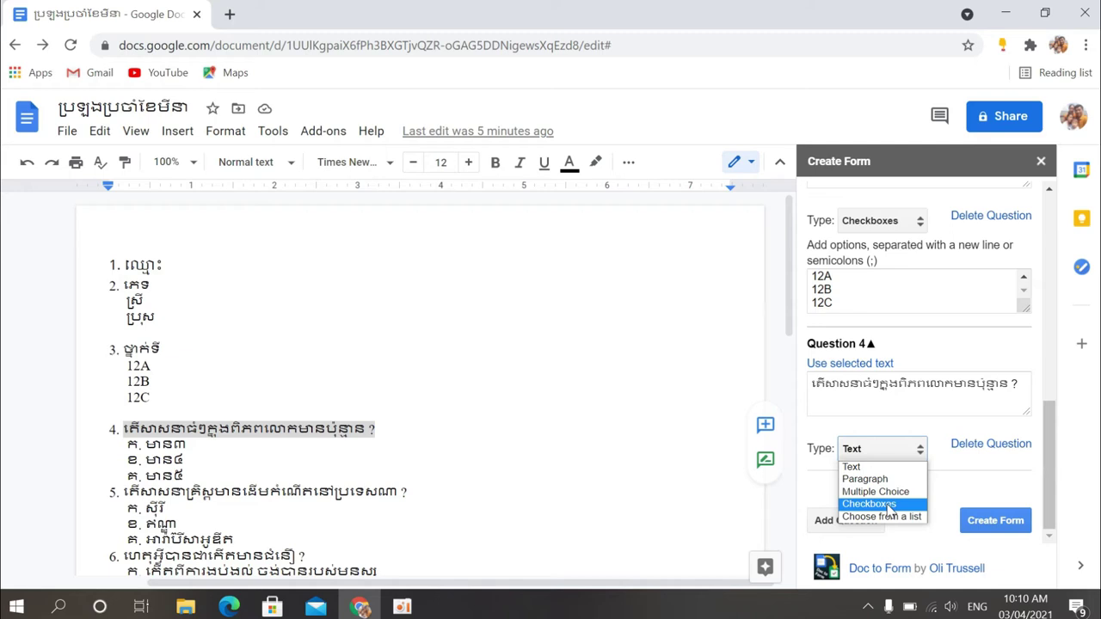
pyautogui.click(889, 505)
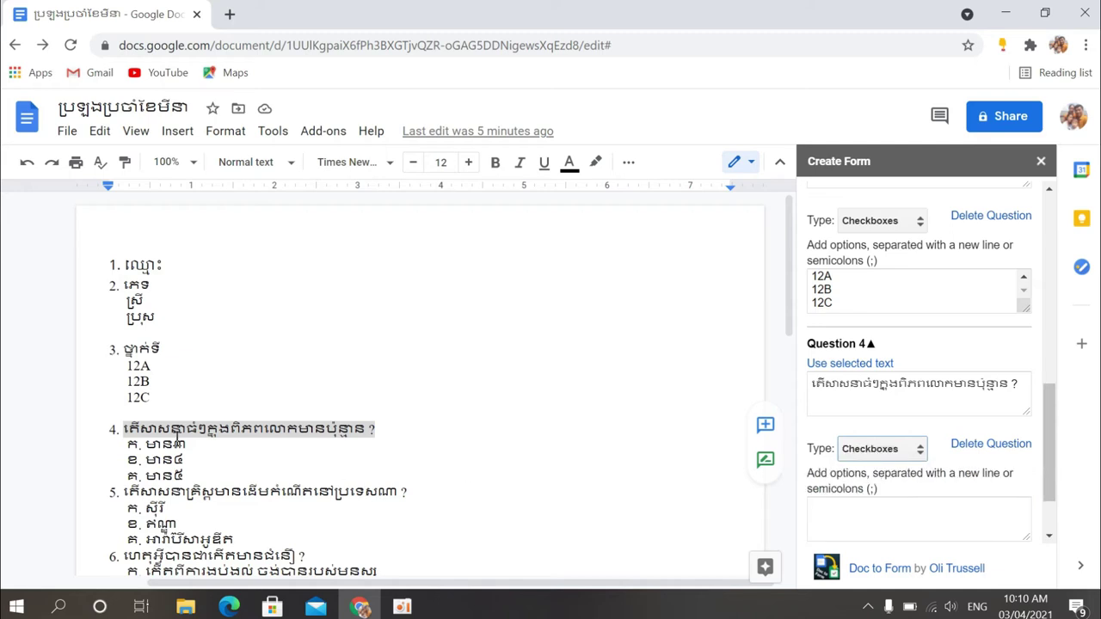
# Paste item 4's three answer choices as options, removing the blank line and indents
pyautogui.moveTo(127, 444); pyautogui.dragTo(186, 474)
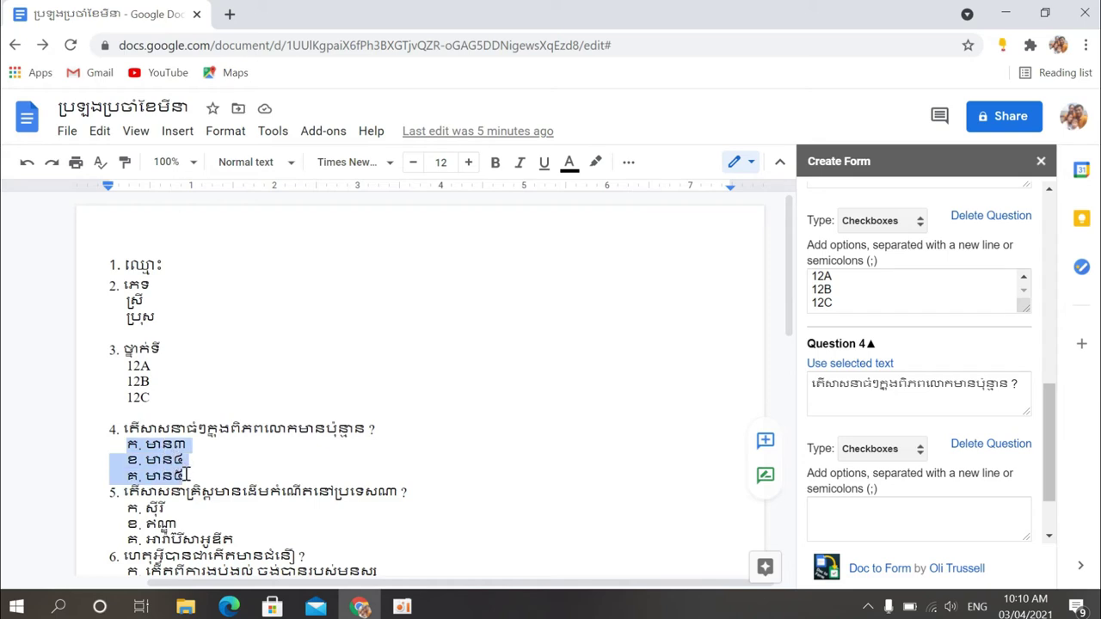
pyautogui.click(831, 513)
pyautogui.hotkey('ctrl', 'v')
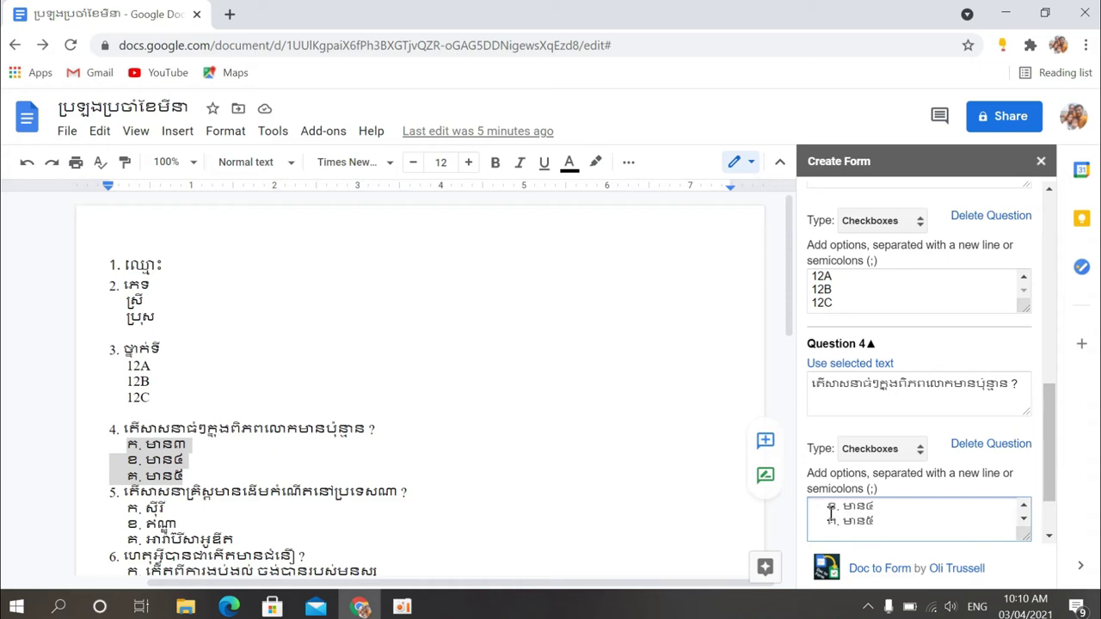
pyautogui.press('BackSpace')
pyautogui.click(825, 517)
pyautogui.press('BackSpace')
pyautogui.press('Down')
pyautogui.press('Right')
pyautogui.press('Right')
pyautogui.press('Right')
pyautogui.press('Right')
pyautogui.press('BackSpace')
pyautogui.press('BackSpace')
pyautogui.press('BackSpace')
pyautogui.scroll(-2, 1048, 525)
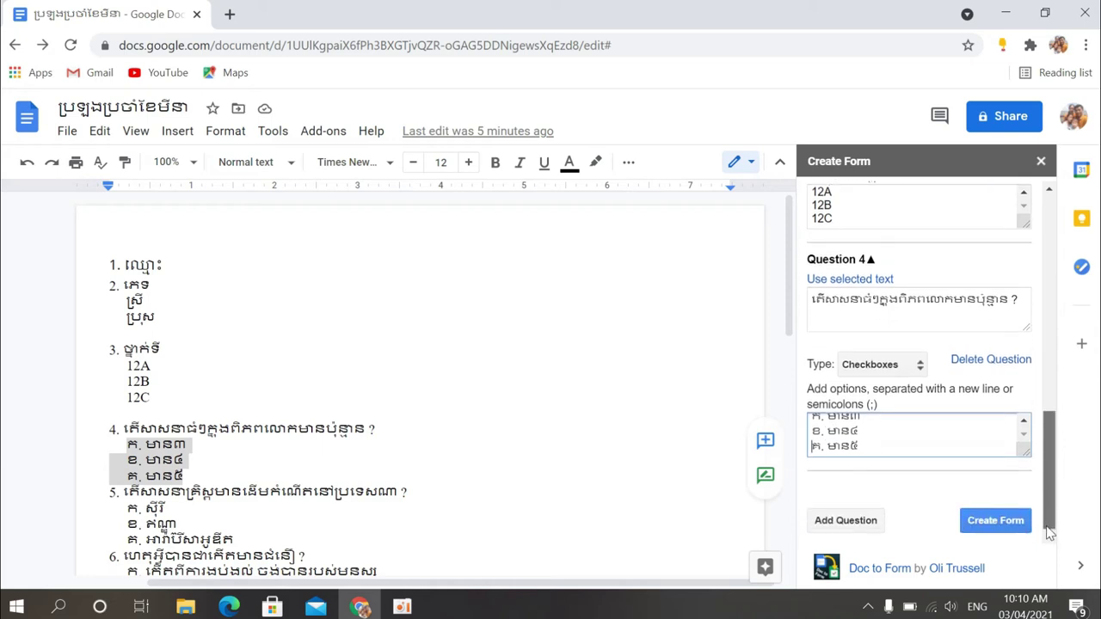
# Add Question 5 with item 5's text and set its type to Checkboxes
pyautogui.click(861, 525)
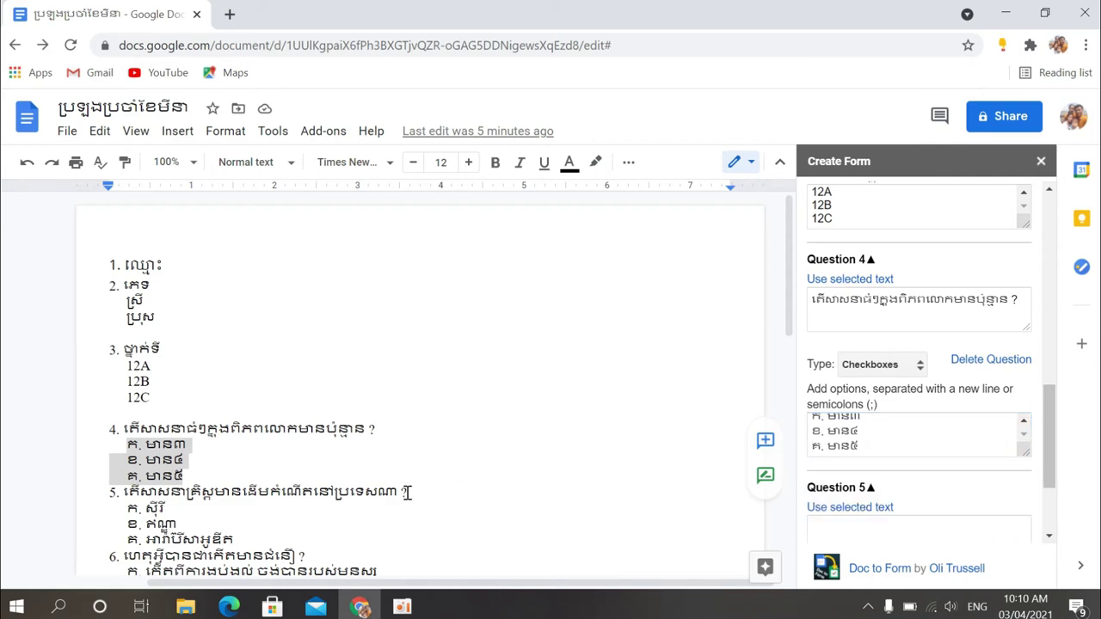
pyautogui.moveTo(408, 492); pyautogui.dragTo(129, 483)
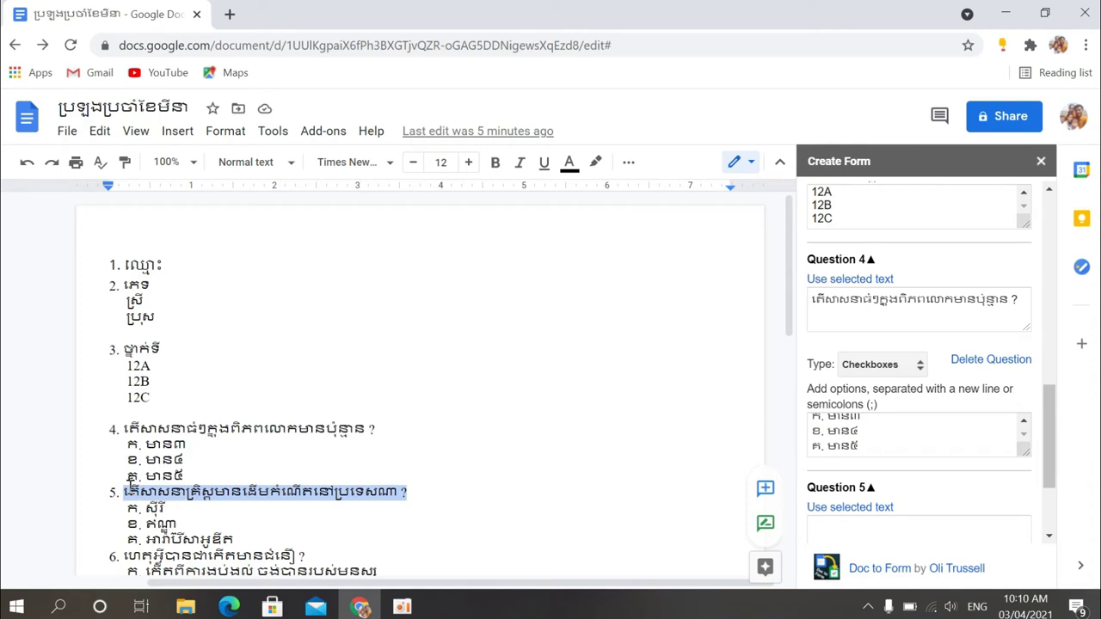
pyautogui.click(856, 515)
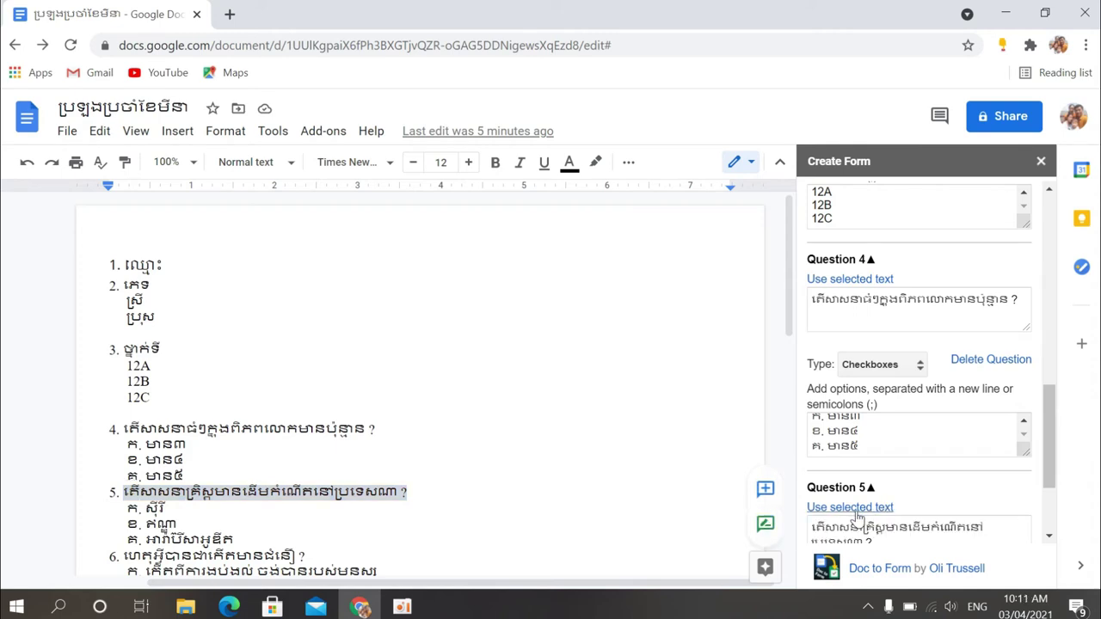
pyautogui.moveTo(1049, 436); pyautogui.dragTo(1062, 484)
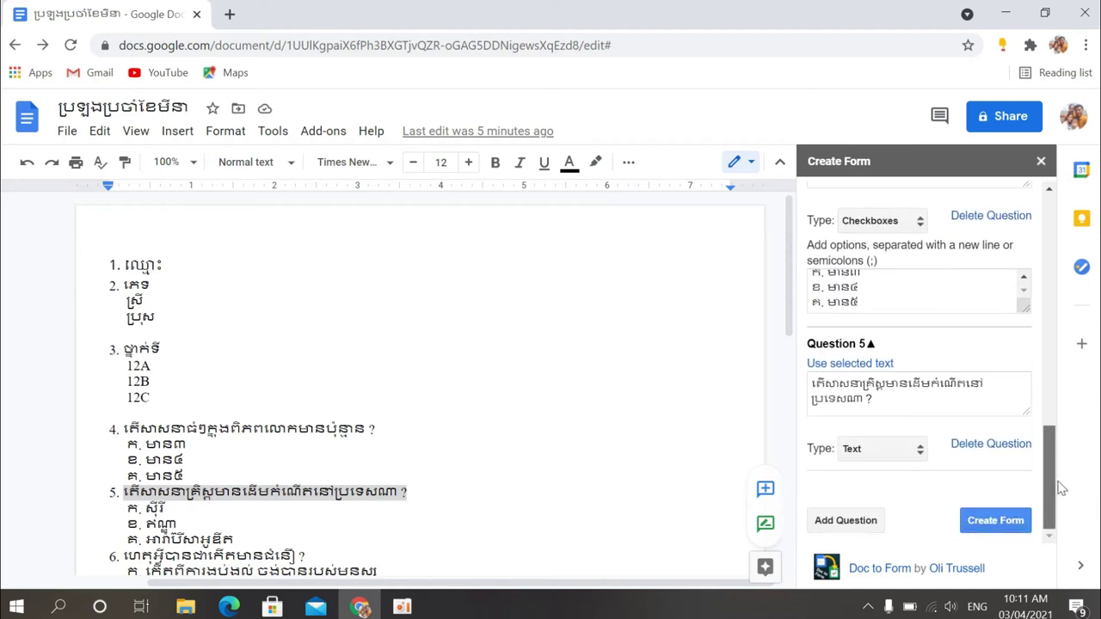
pyautogui.click(922, 459)
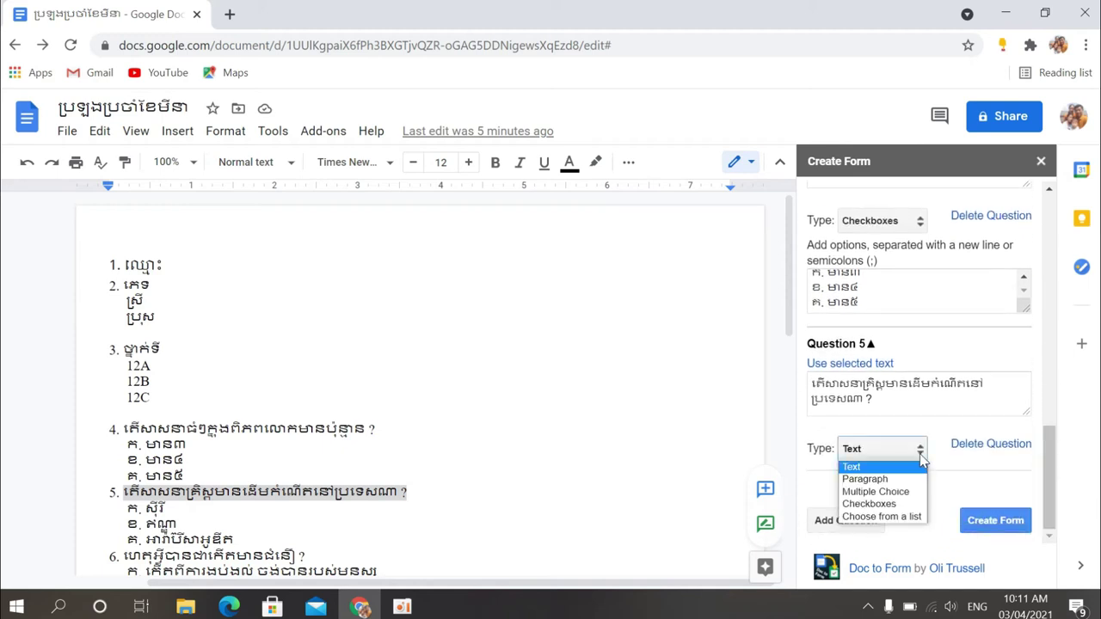
pyautogui.click(889, 504)
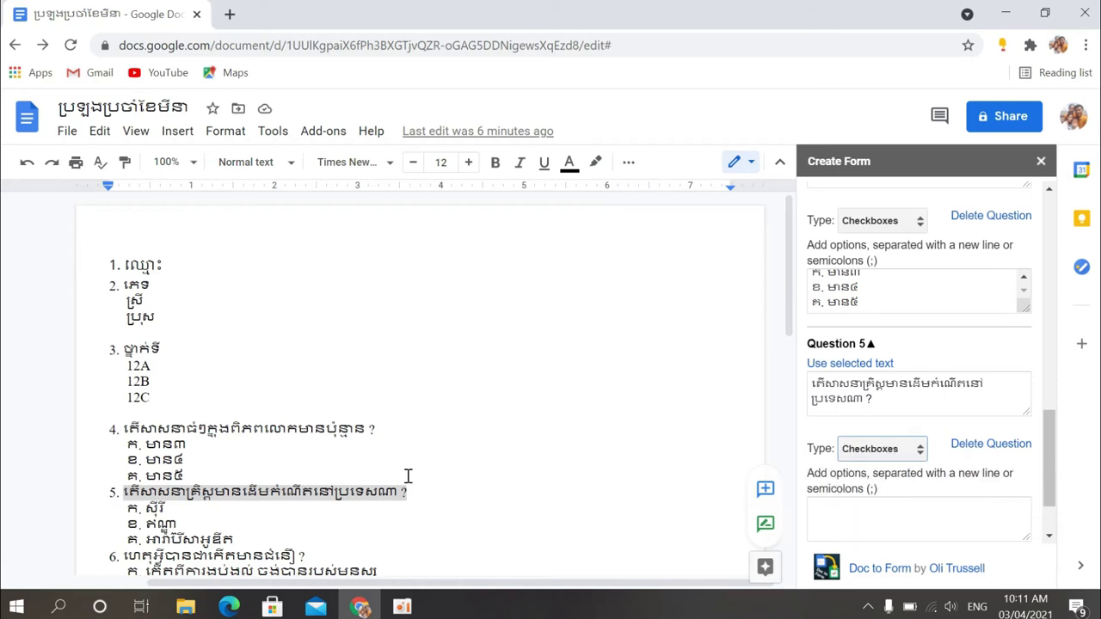
# Paste item 5's three answer choices as options and strip their leading spaces
pyautogui.click(126, 508)
pyautogui.moveTo(126, 508); pyautogui.dragTo(236, 540)
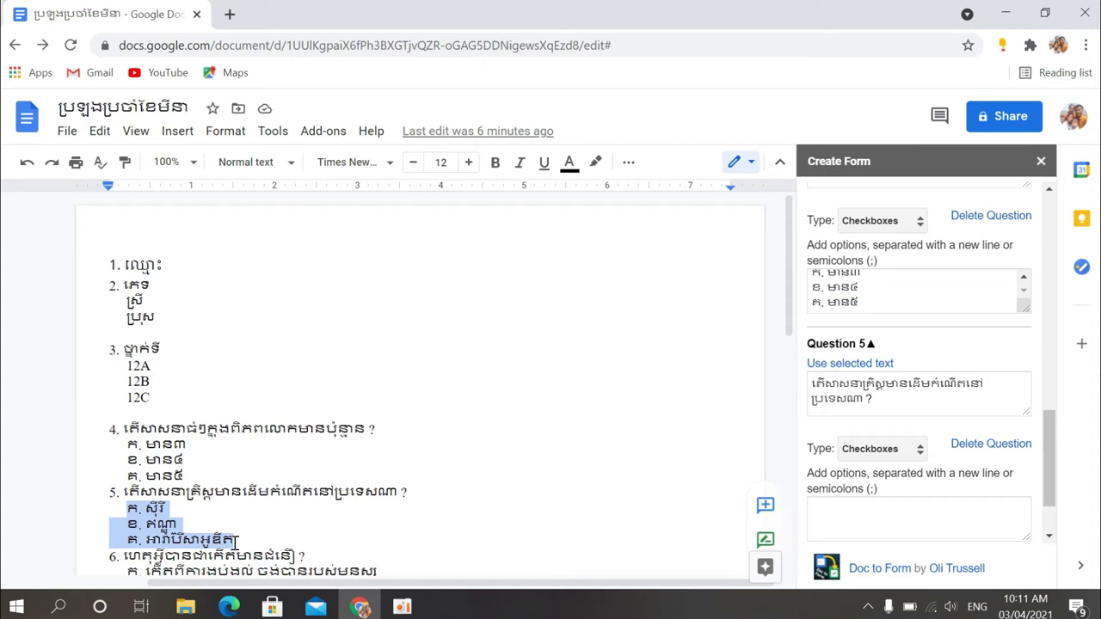
pyautogui.click(836, 519)
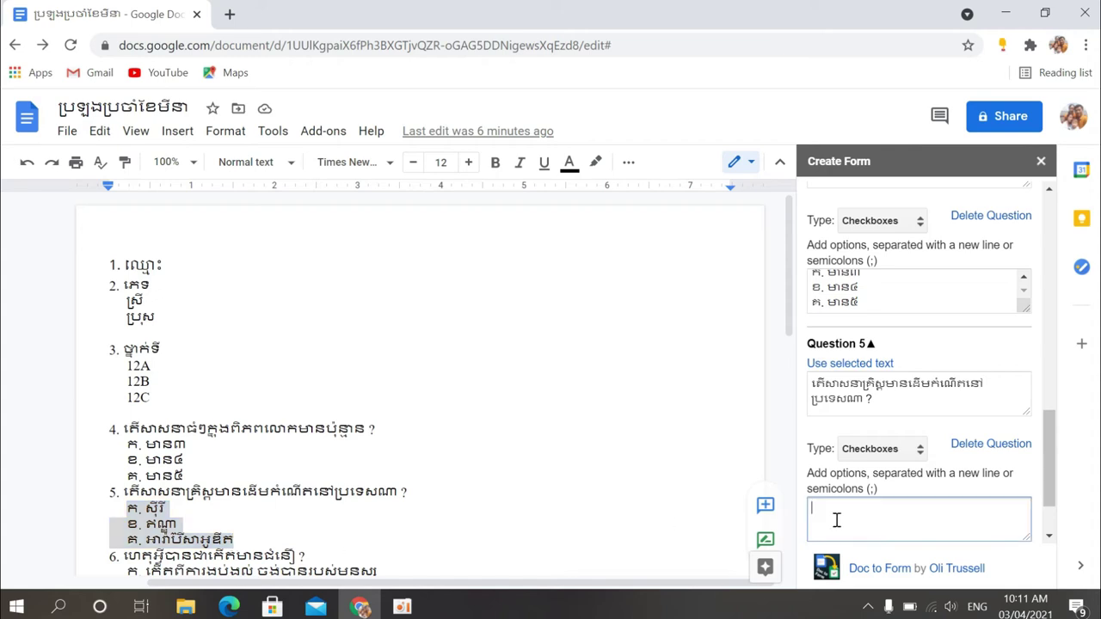
pyautogui.hotkey('ctrl', 'v')
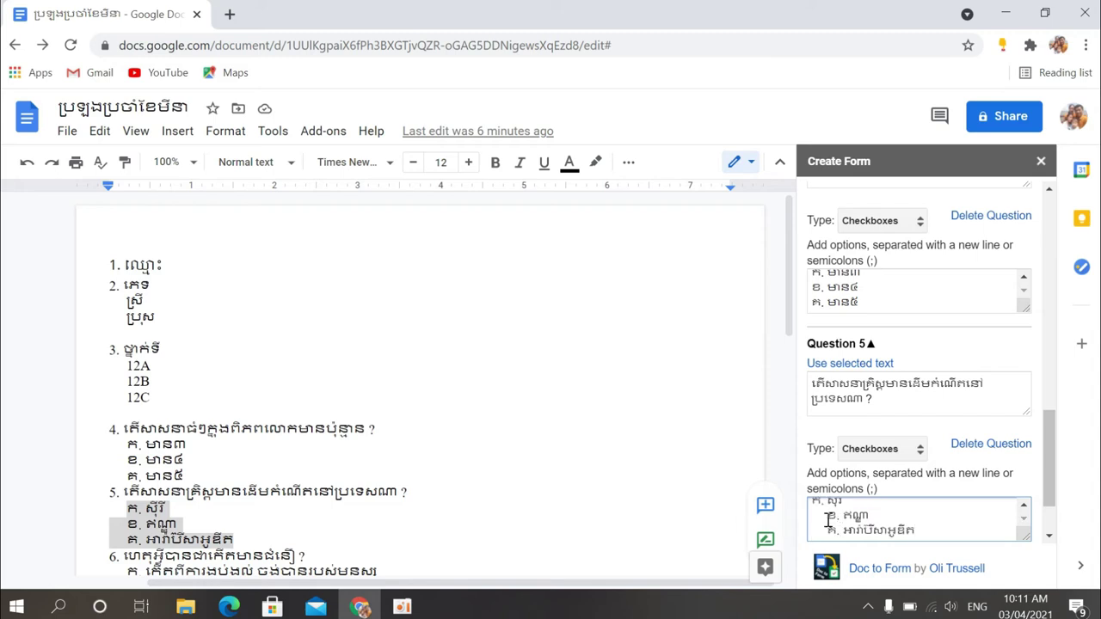
pyautogui.click(827, 520)
pyautogui.press('BackSpace')
pyautogui.press('BackSpace')
pyautogui.press('BackSpace')
pyautogui.press('BackSpace')
pyautogui.press('Down')
pyautogui.press('Right')
pyautogui.press('Right')
pyautogui.press('Right')
pyautogui.press('BackSpace')
pyautogui.press('BackSpace')
pyautogui.press('BackSpace')
pyautogui.press('BackSpace')
pyautogui.press('BackSpace')
pyautogui.moveTo(1047, 469); pyautogui.dragTo(1055, 504)
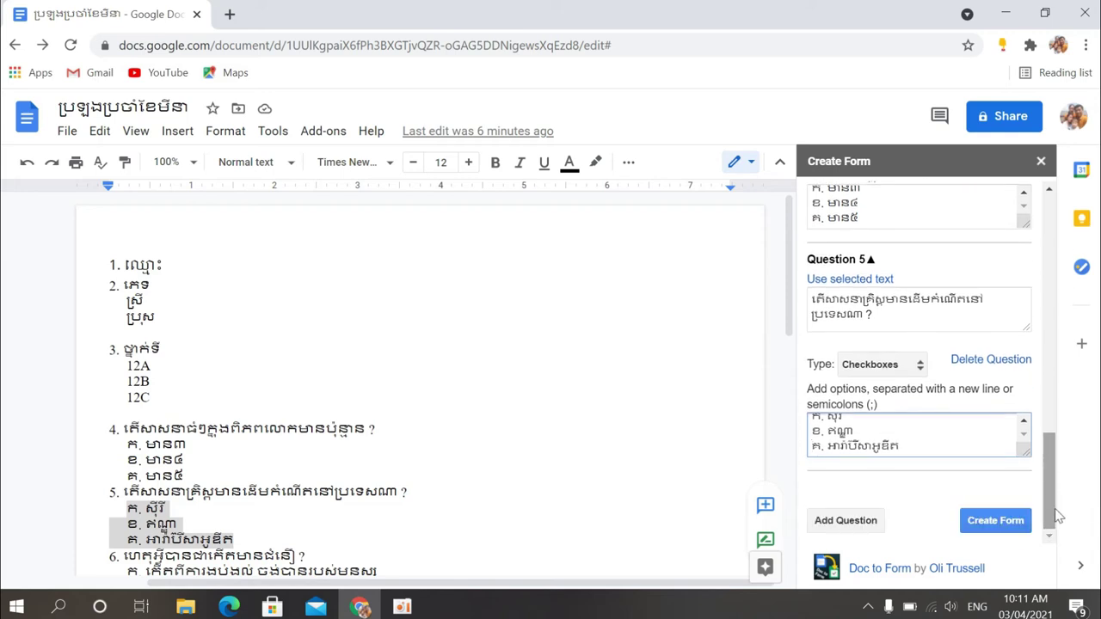
# Add Question 6 with item 6's text and set its type to Checkboxes
pyautogui.click(847, 523)
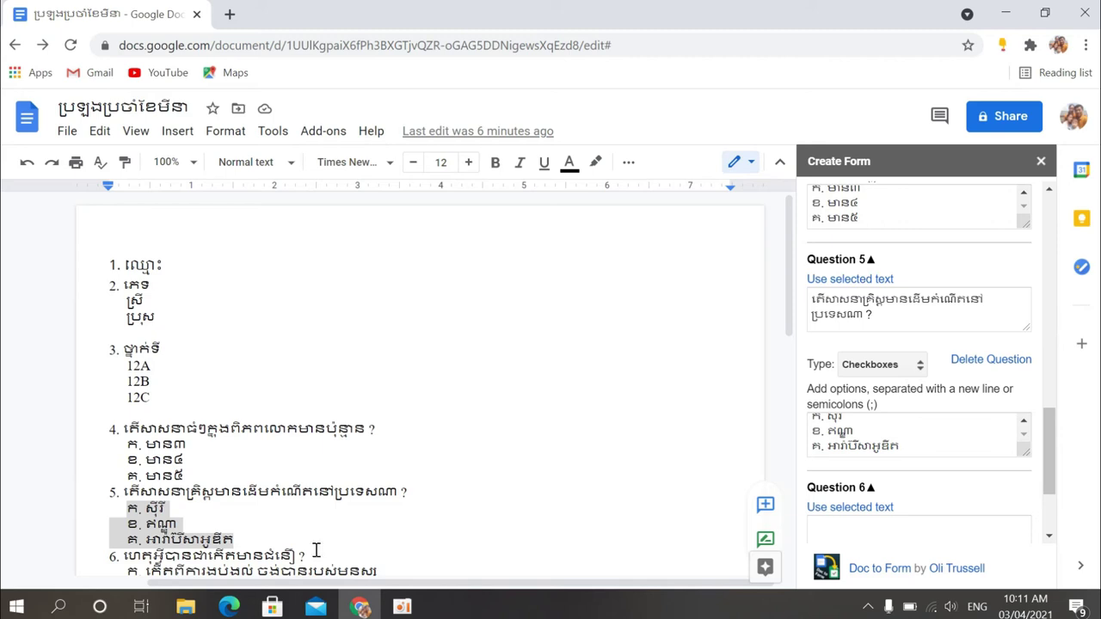
pyautogui.moveTo(311, 556); pyautogui.dragTo(125, 557)
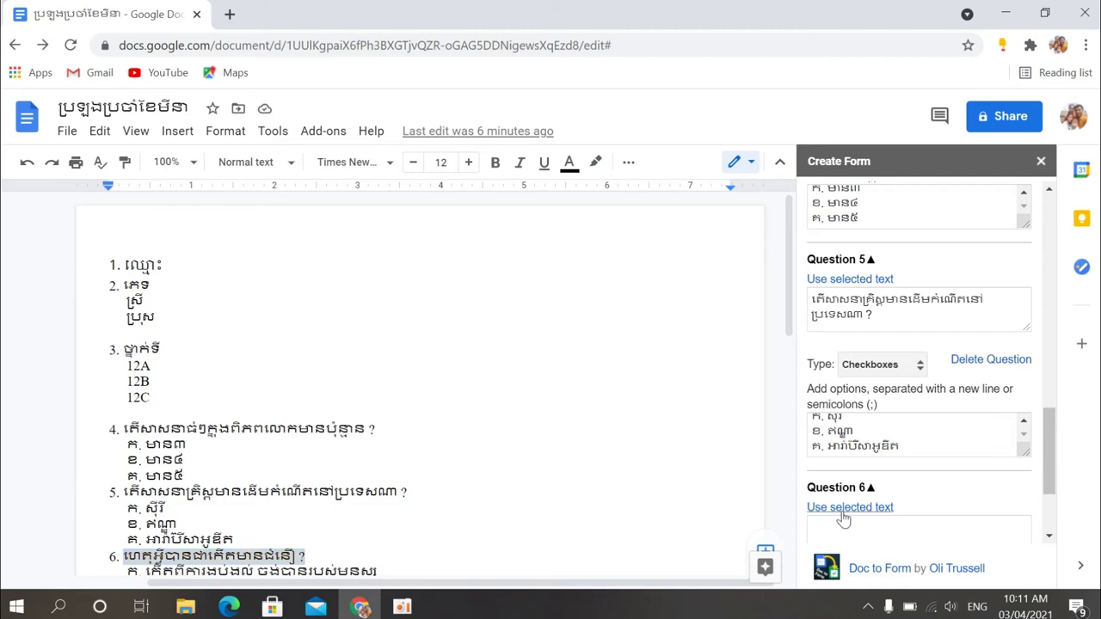
pyautogui.click(849, 508)
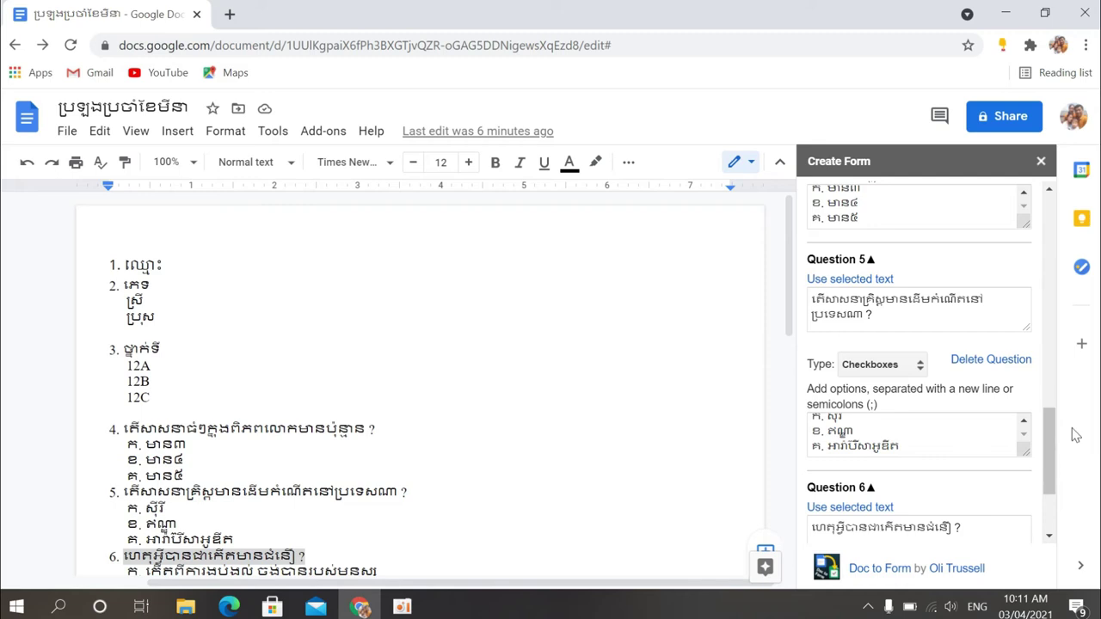
pyautogui.moveTo(1055, 435); pyautogui.dragTo(1055, 468)
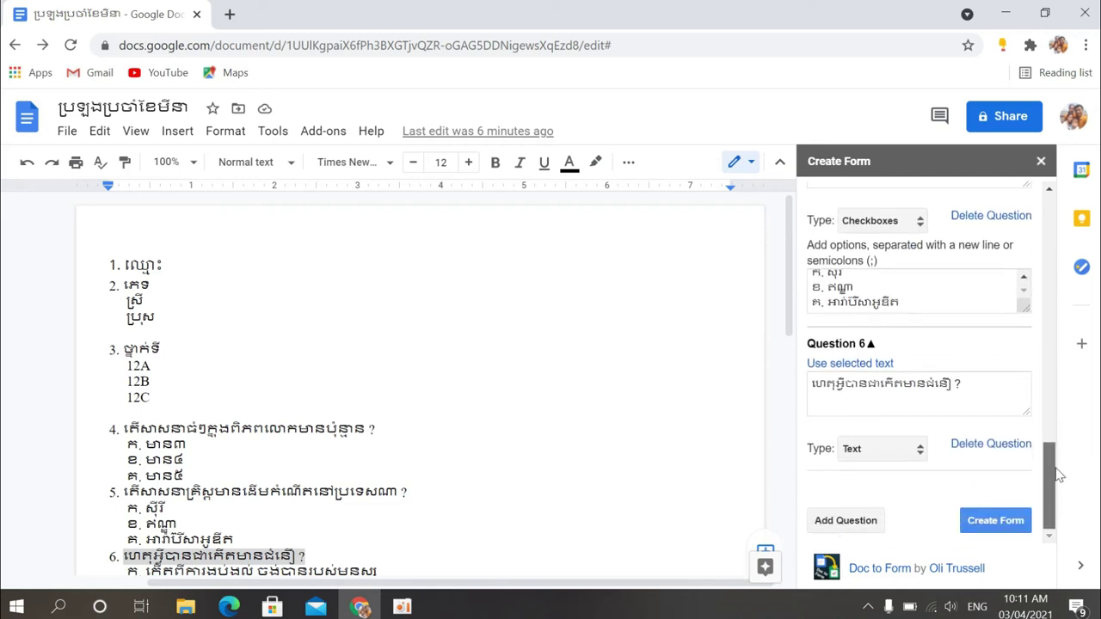
pyautogui.click(922, 459)
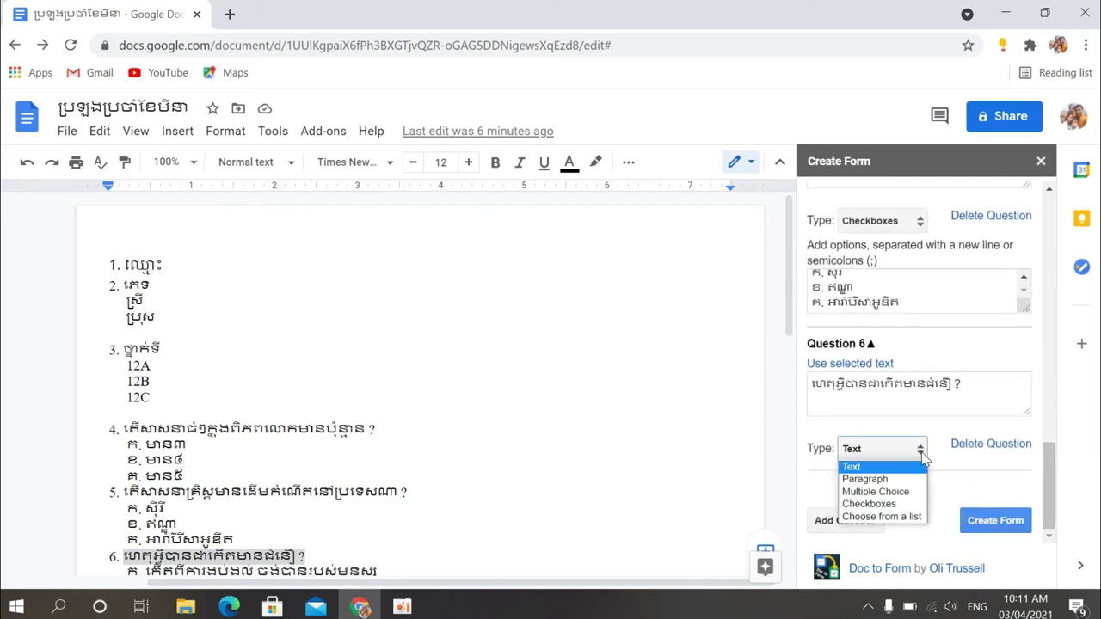
pyautogui.click(881, 505)
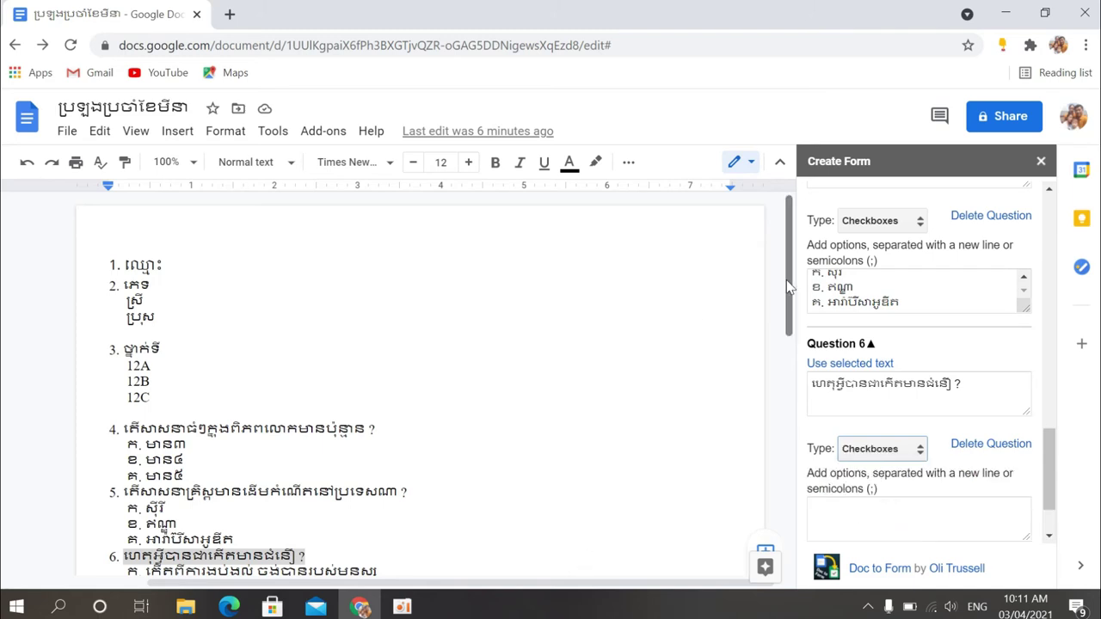
# Paste item 6's three answer options, removing the empty line and leading spaces
pyautogui.scroll(-3, 787, 279)
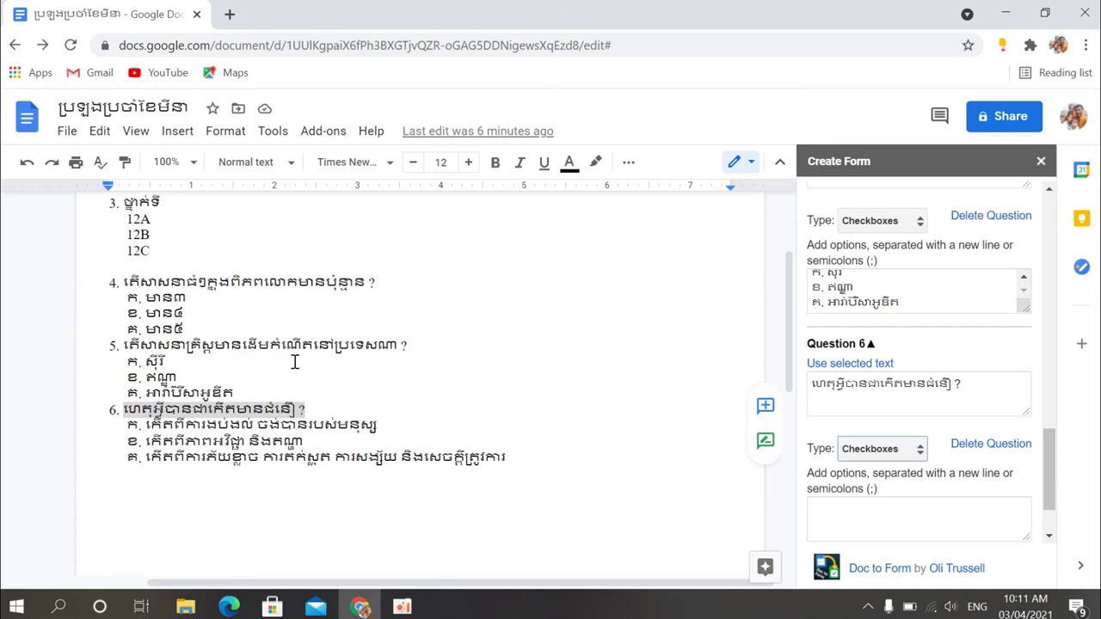
pyautogui.moveTo(127, 425)
pyautogui.mouseDown()
pyautogui.moveTo(249, 481)
pyautogui.moveTo(508, 467)
pyautogui.mouseUp()
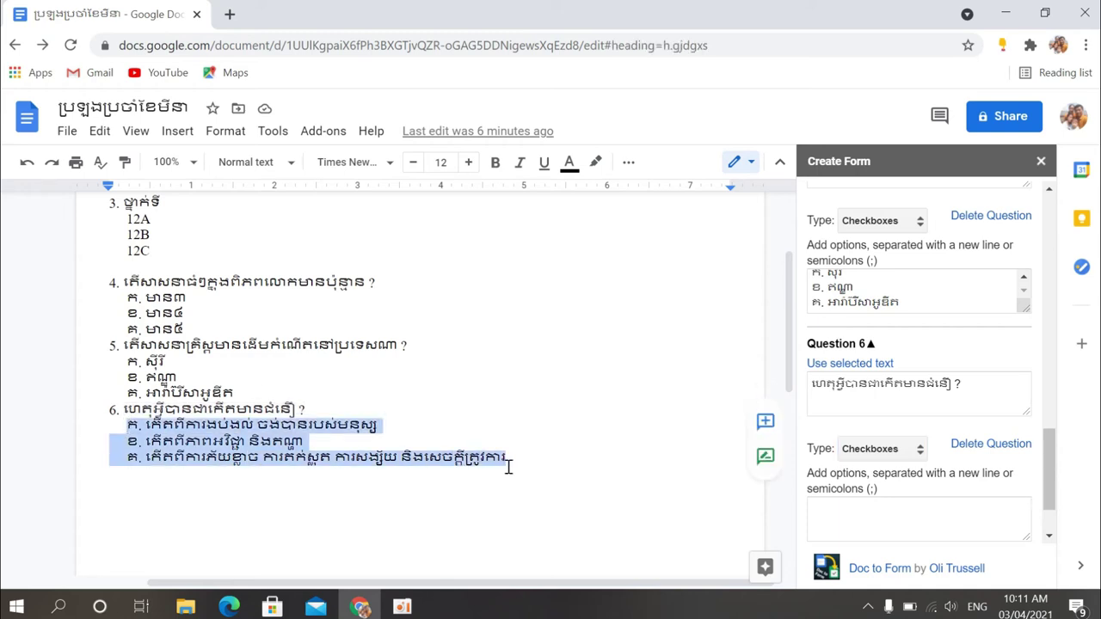
pyautogui.click(820, 508)
pyautogui.hotkey('ctrl', 'v')
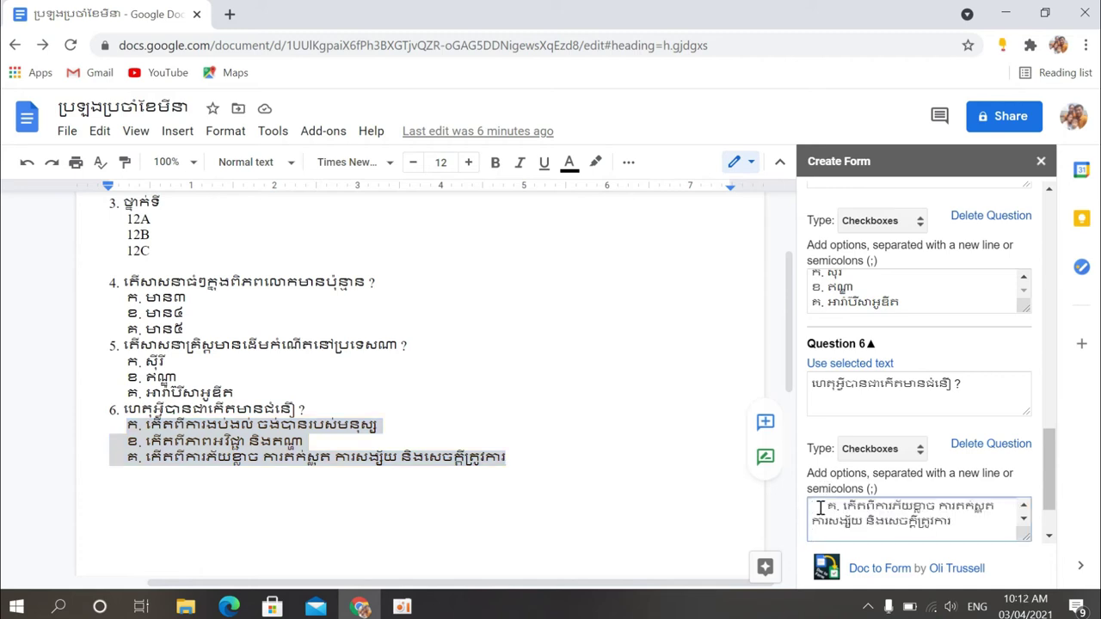
pyautogui.press('BackSpace')
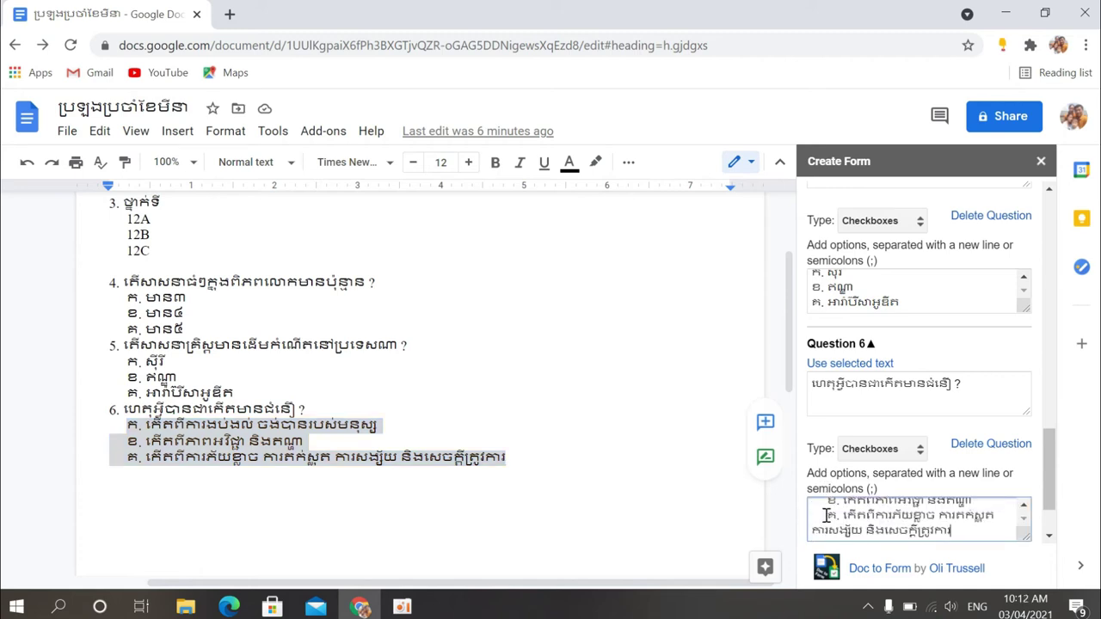
pyautogui.click(826, 516)
pyautogui.press('BackSpace')
pyautogui.press('BackSpace')
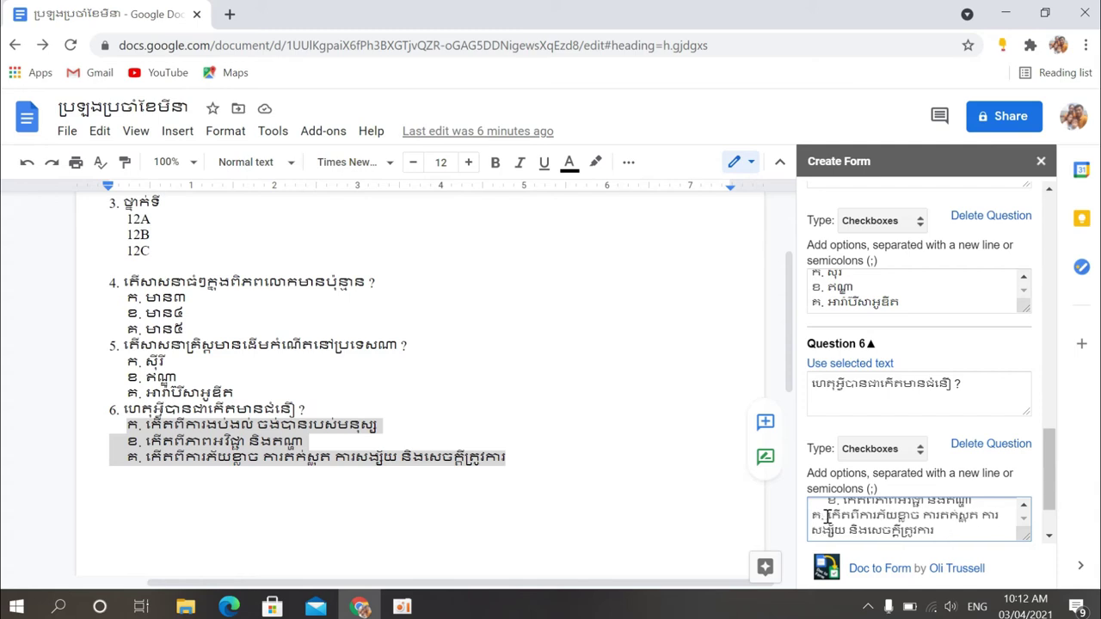
pyautogui.press('Up')
pyautogui.press('BackSpace')
pyautogui.press('BackSpace')
pyautogui.press('BackSpace')
pyautogui.press('BackSpace')
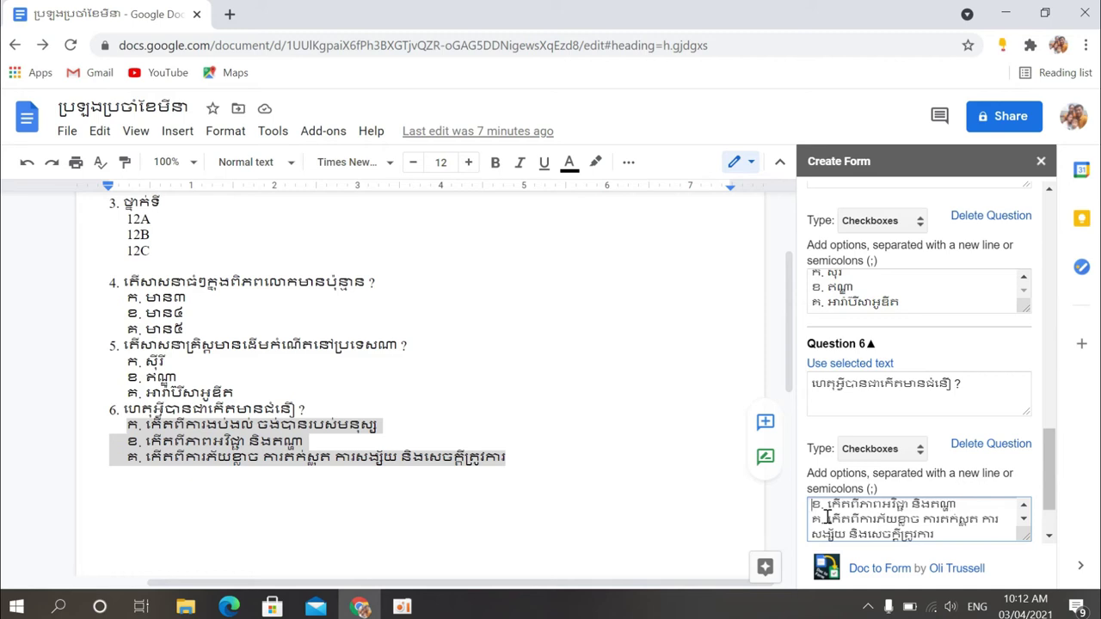
pyautogui.scroll(-1, 1047, 491)
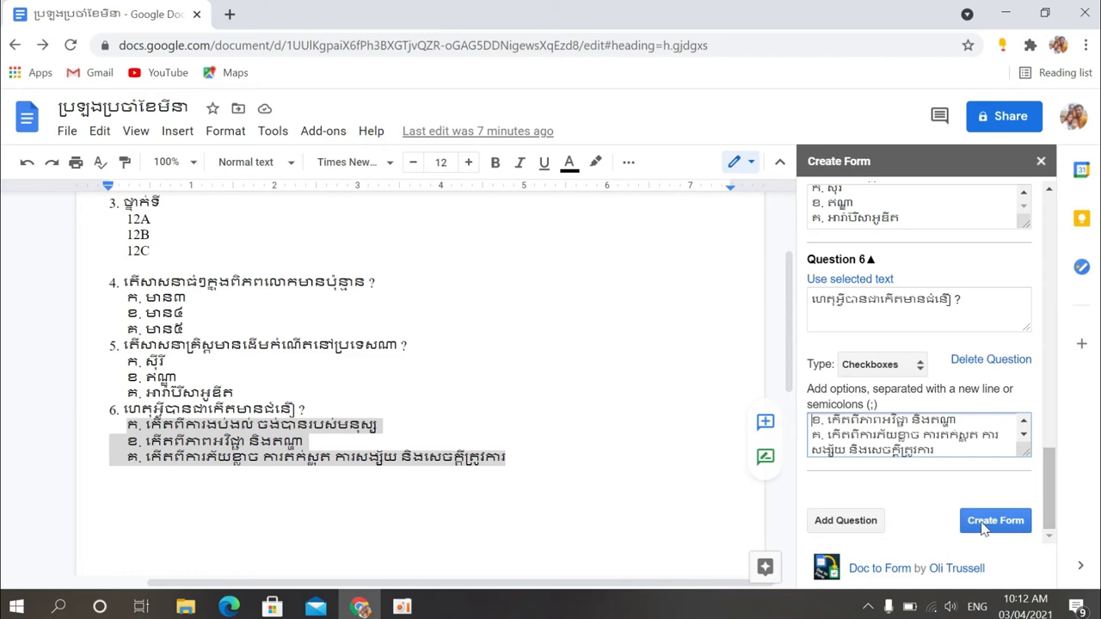
# Create the form from the six questions and view it in Google Forms
pyautogui.moveTo(1048, 495); pyautogui.dragTo(1065, 234)
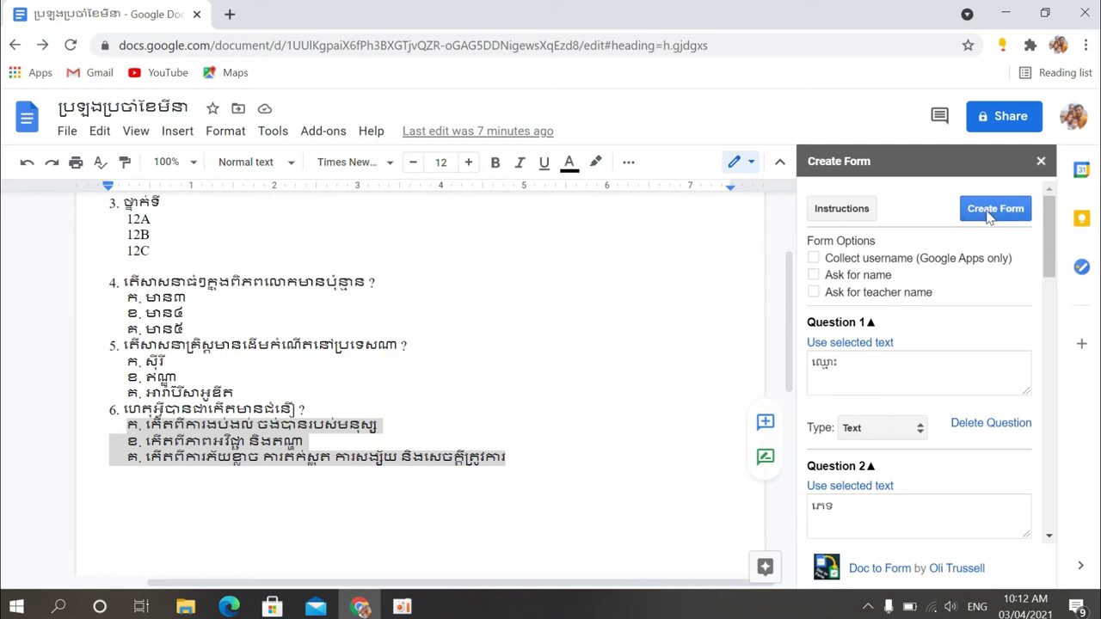
pyautogui.click(988, 215)
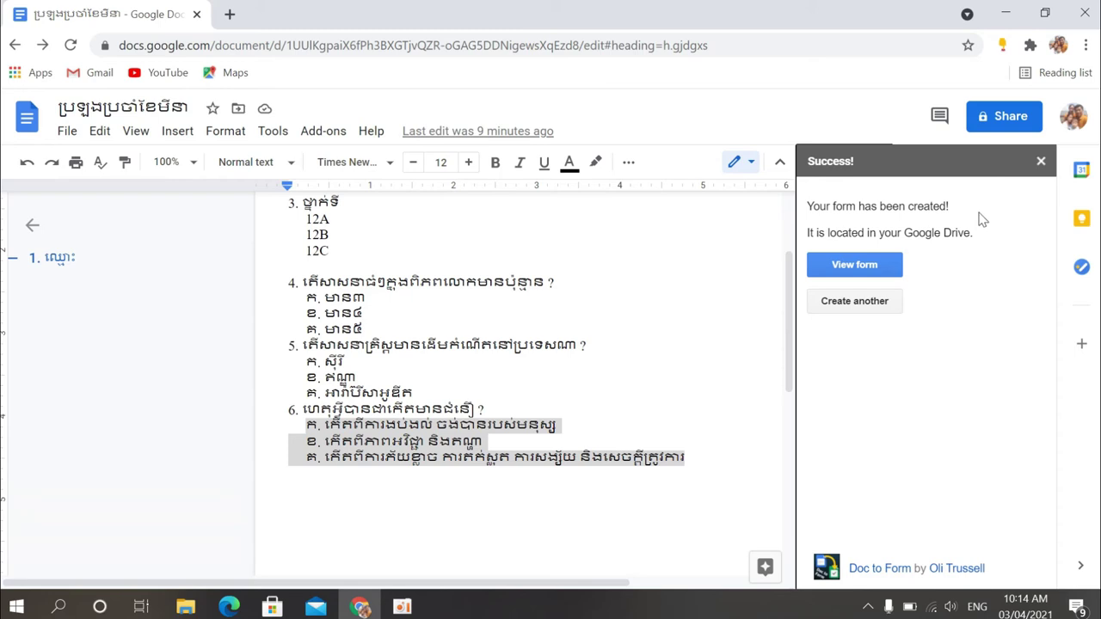
pyautogui.click(863, 273)
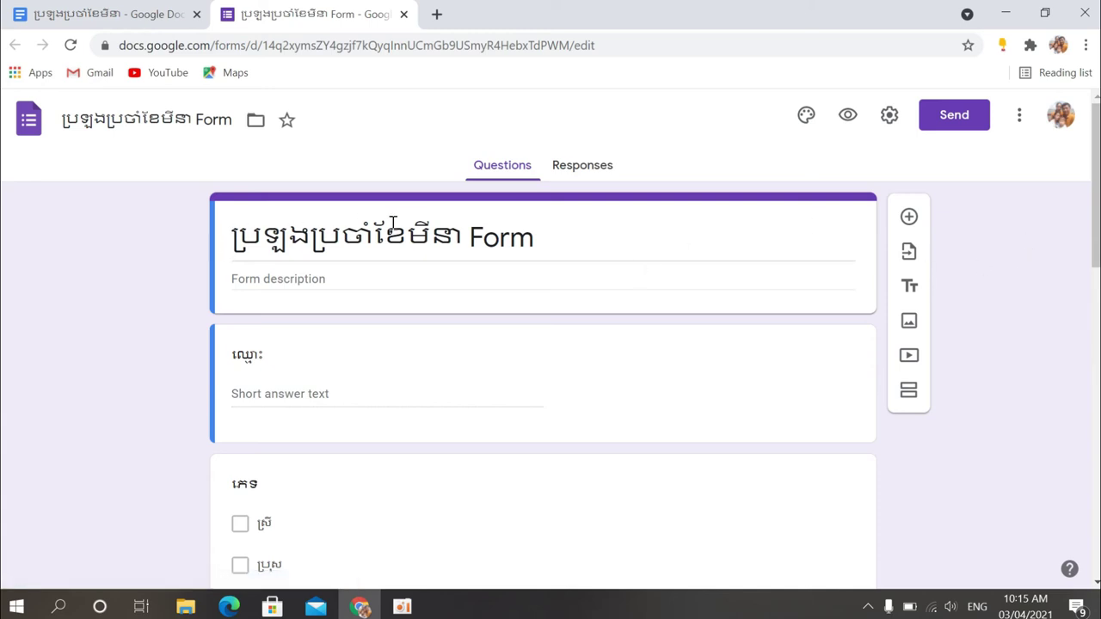
# Delete the word Form from the end of the form title
pyautogui.click(563, 240)
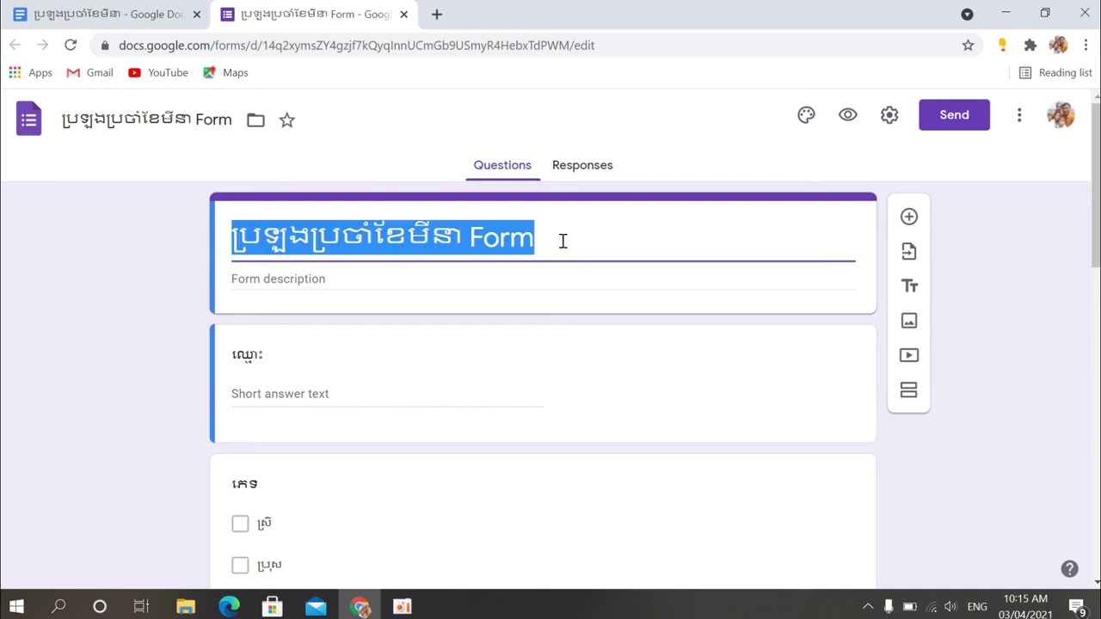
pyautogui.click(562, 241)
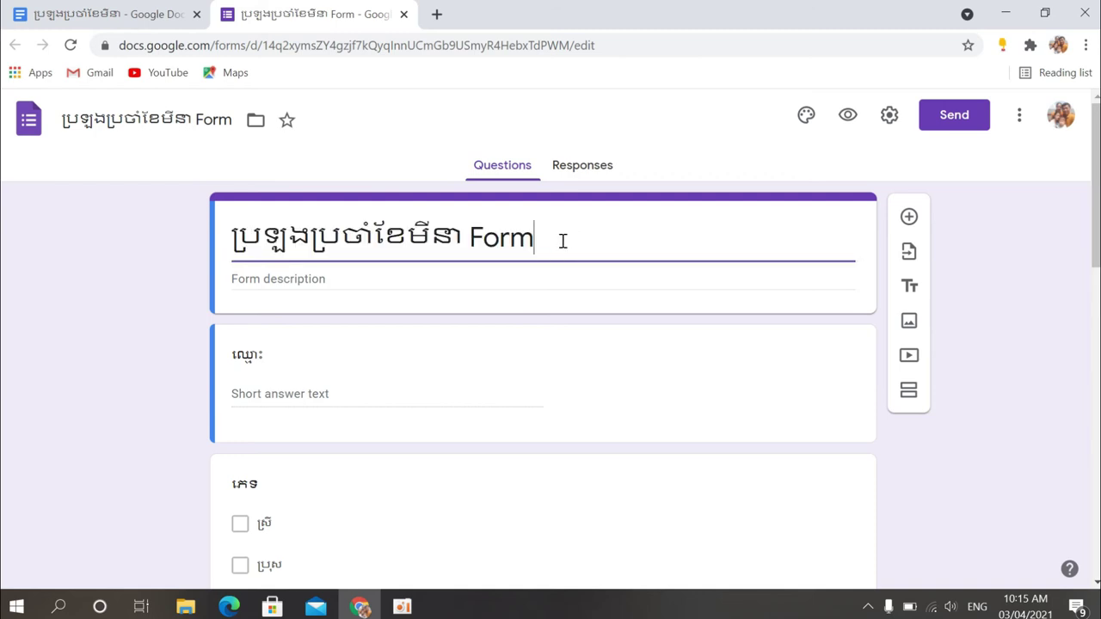
pyautogui.press('BackSpace')
pyautogui.press('BackSpace')
pyautogui.press('BackSpace')
pyautogui.press('BackSpace')
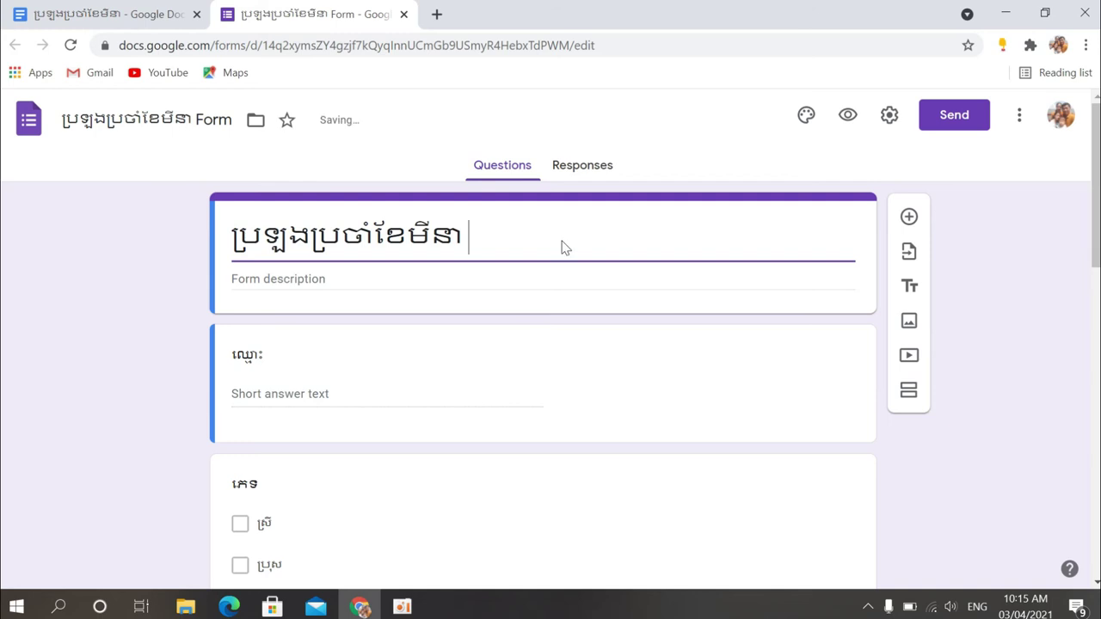
# Paste a Khmer description telling respondents to click Submit ឬ ដាក់ស្នើរ when done
pyautogui.click(296, 280)
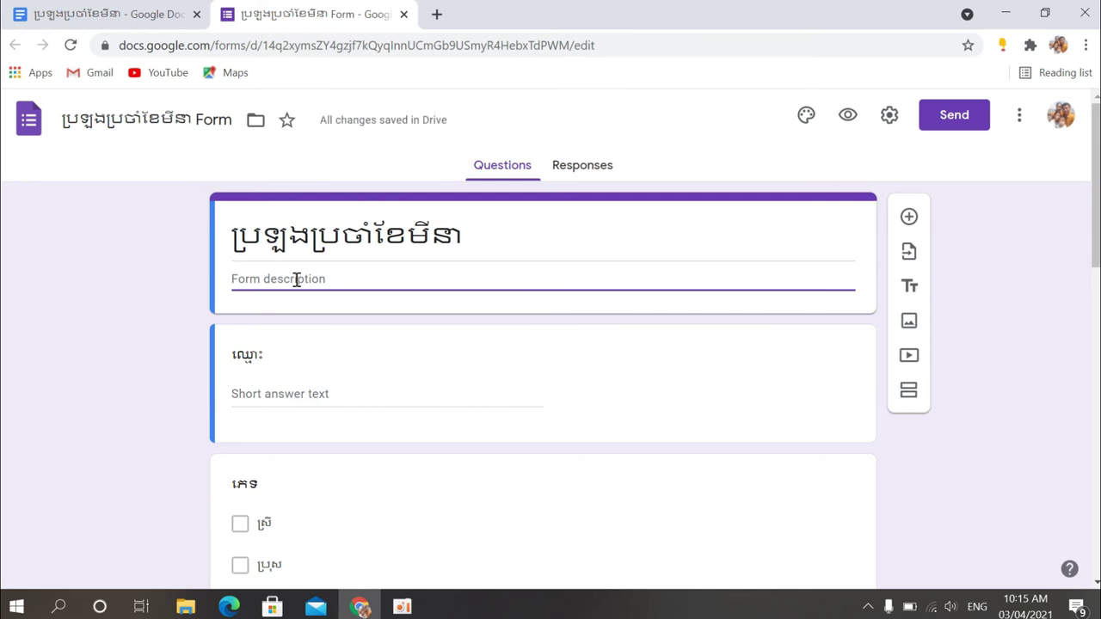
pyautogui.write('a')
pyautogui.press('BackSpace')
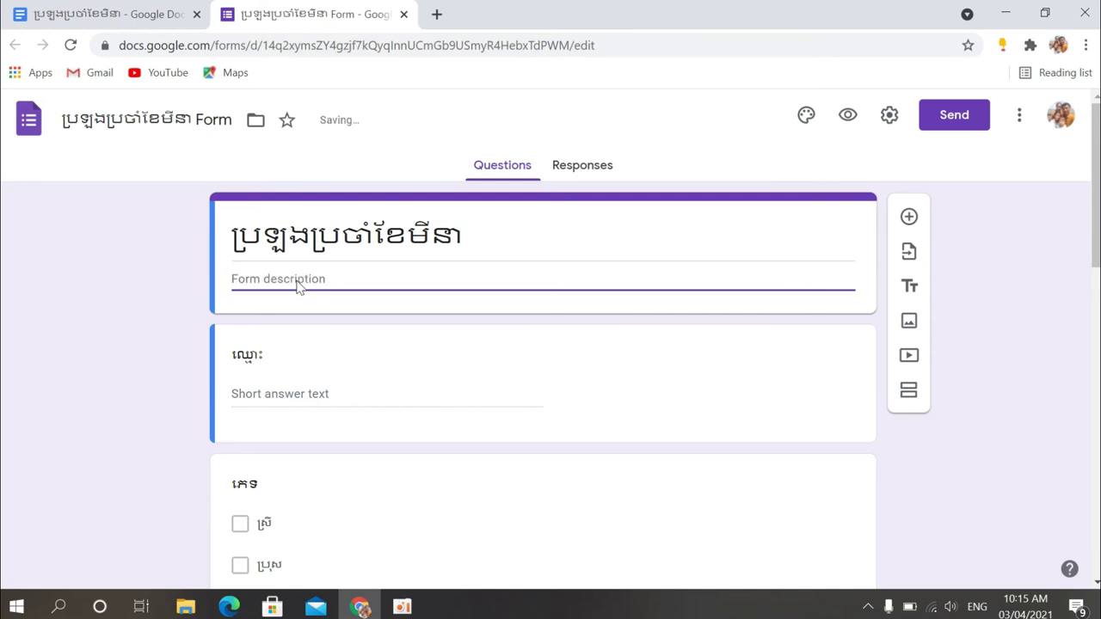
pyautogui.hotkey('alt', 'shift')
pyautogui.write('ស')
pyautogui.press('BackSpace')
pyautogui.hotkey('ctrl', 'v')
pyautogui.write('ស្នើ')
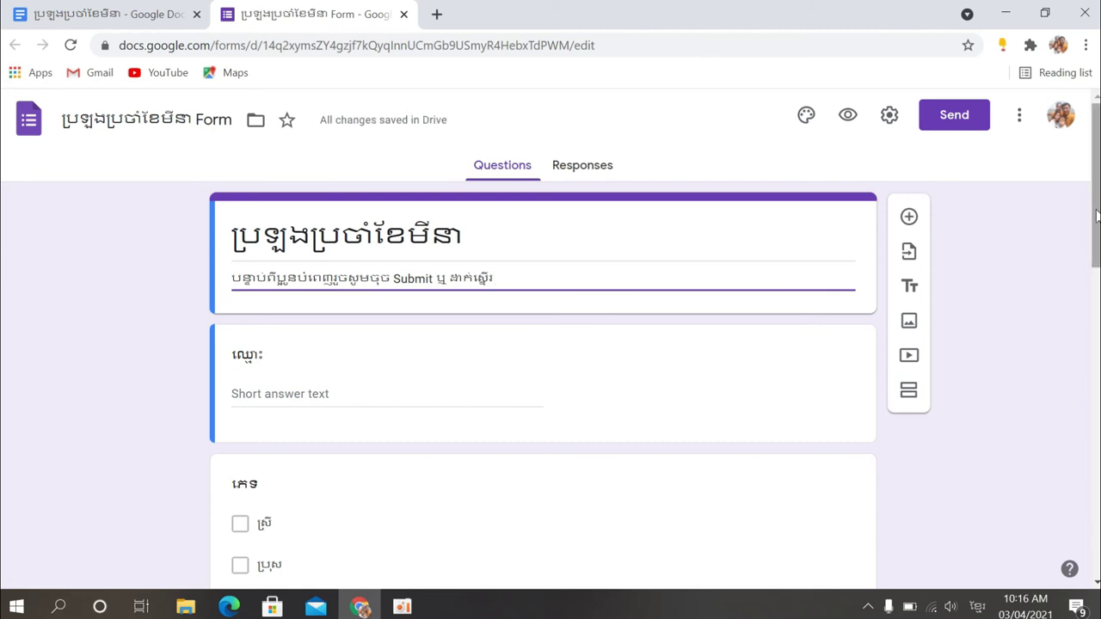
pyautogui.scroll(-2, 1096, 215)
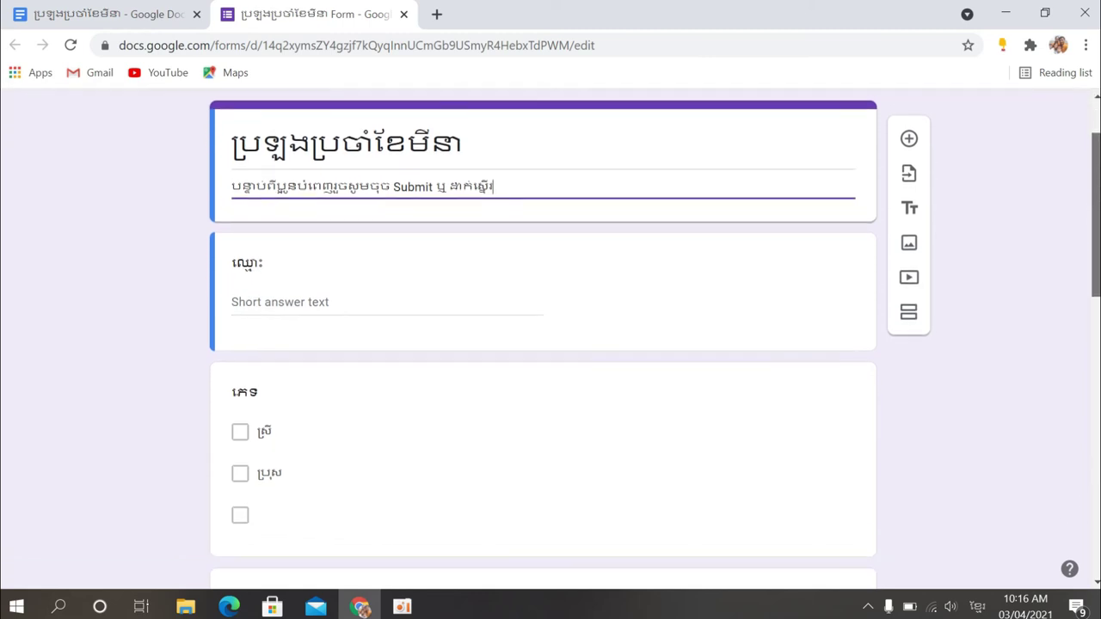
pyautogui.scroll(-1, 1096, 215)
pyautogui.scroll(3, 501, 401)
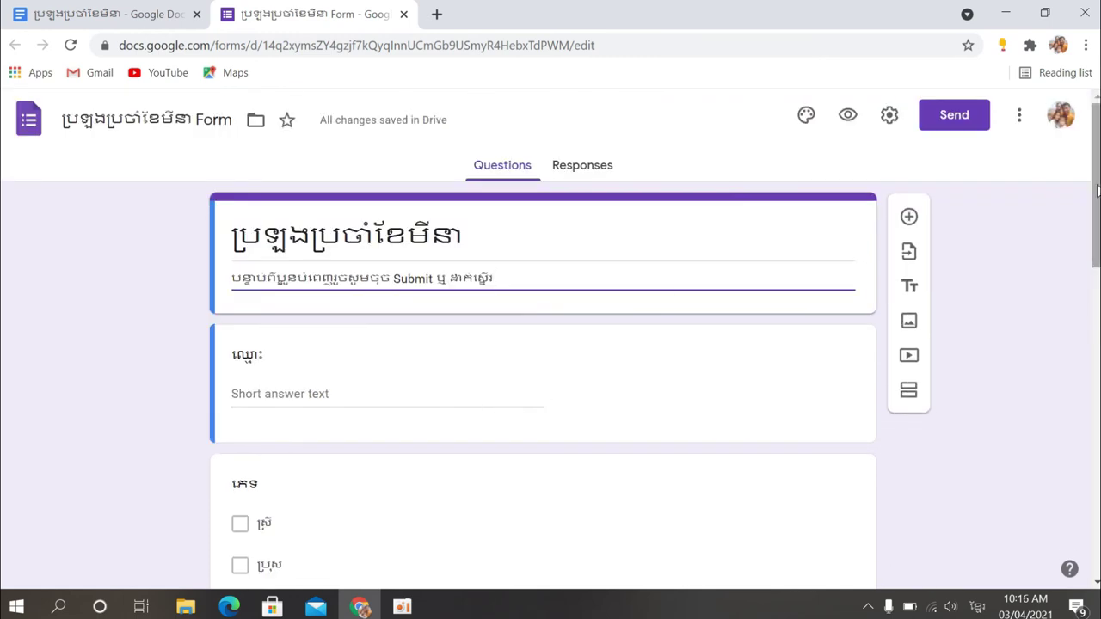
pyautogui.scroll(-1, 1095, 189)
pyautogui.click(259, 245)
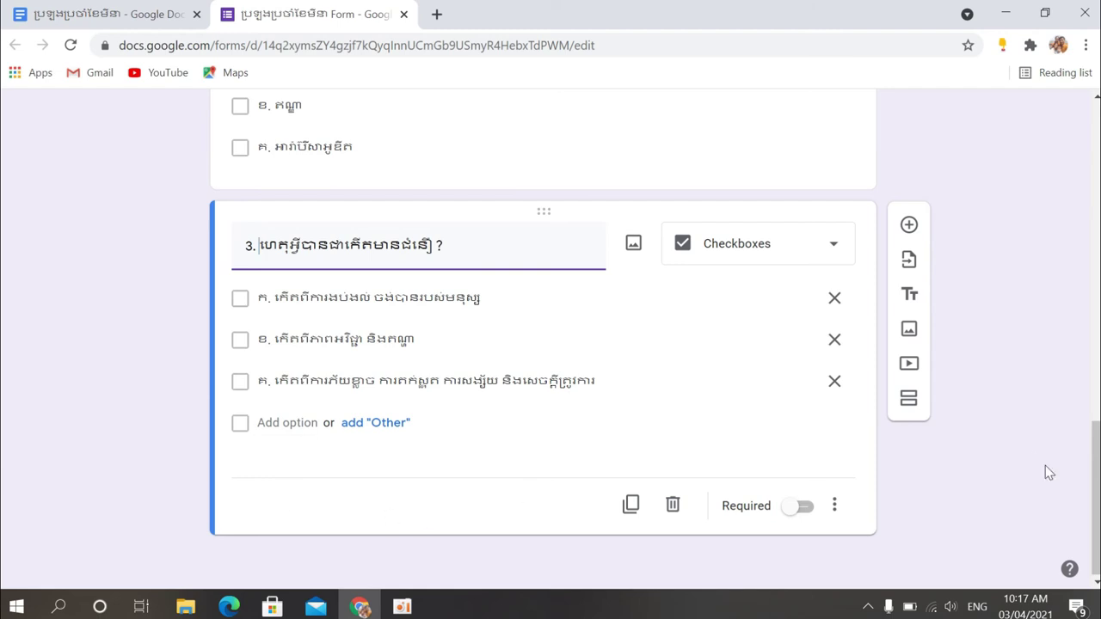
pyautogui.moveTo(1097, 490); pyautogui.dragTo(1097, 172)
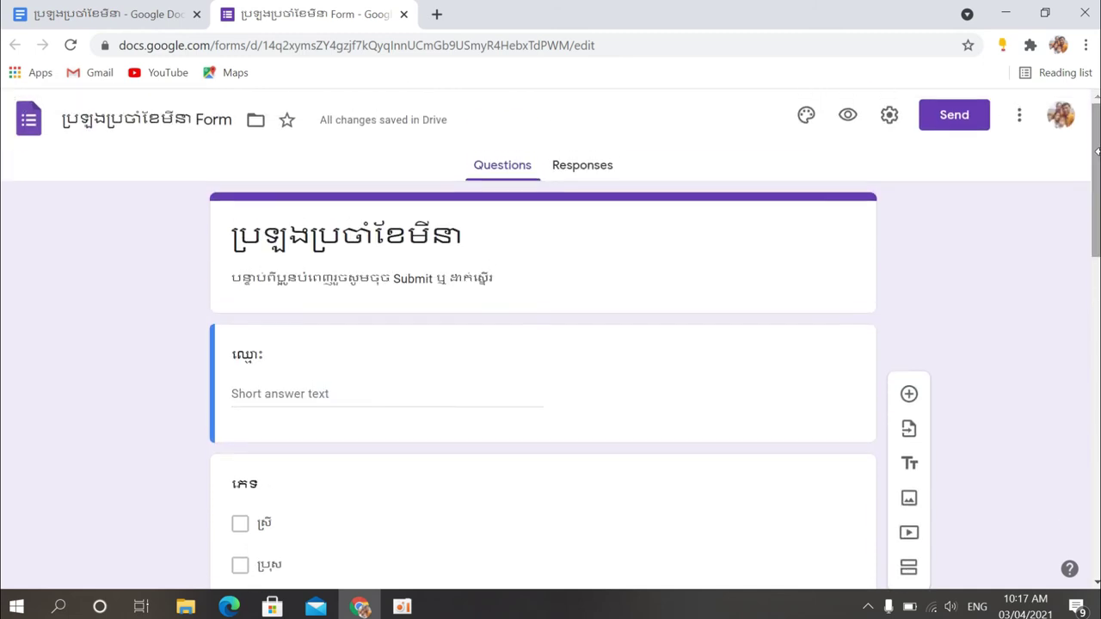
# In Settings, let respondents see summary charts and text responses, and switch on 'Make this a quiz'
pyautogui.click(890, 118)
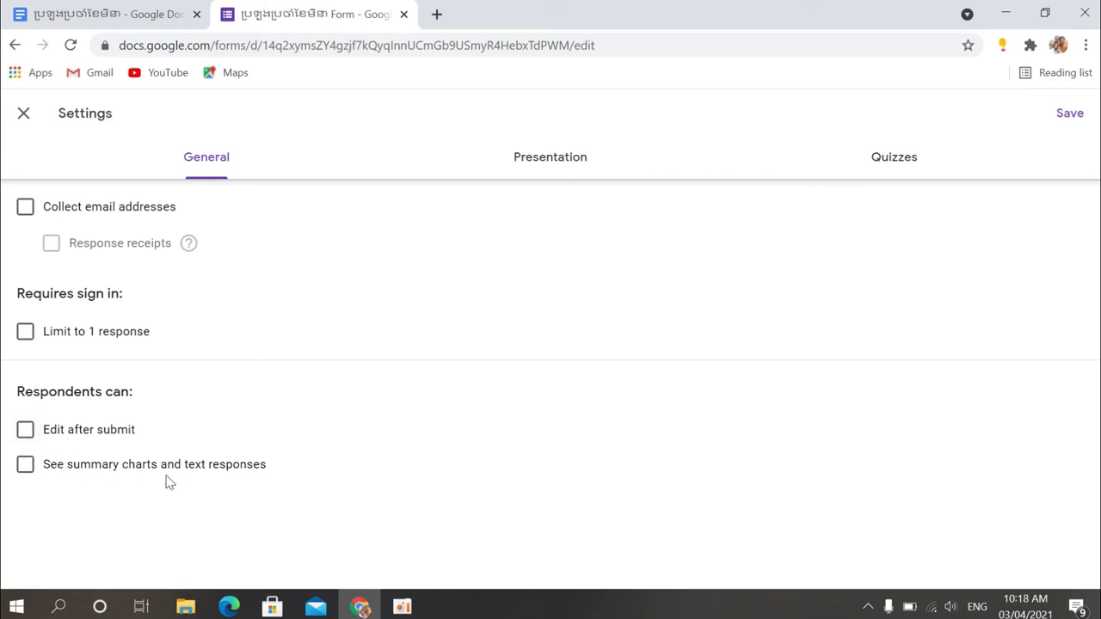
pyautogui.click(27, 473)
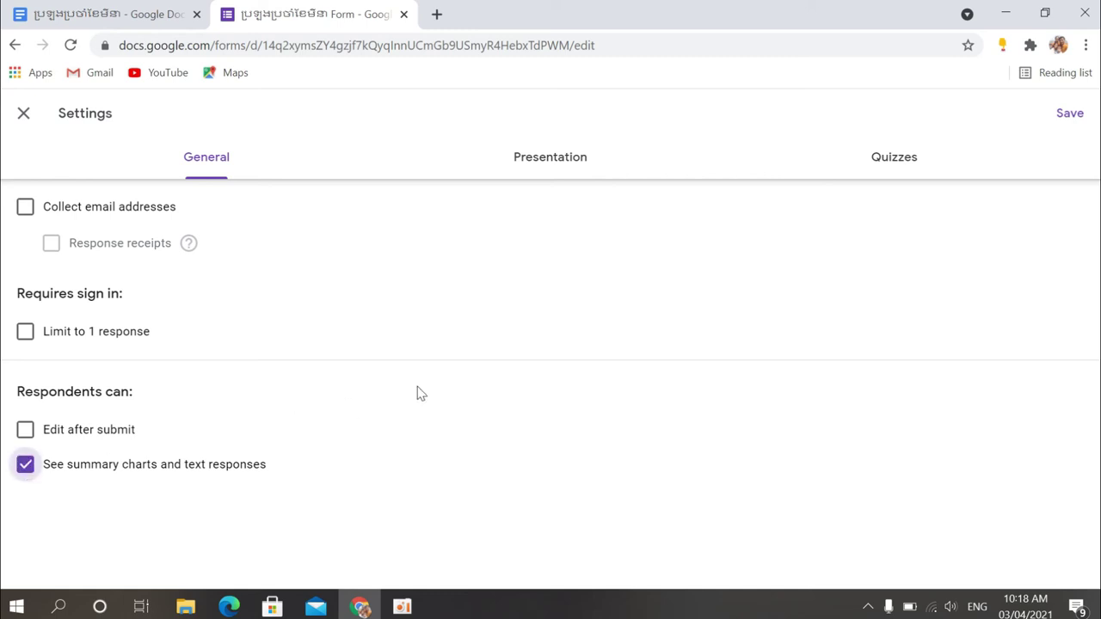
pyautogui.click(904, 164)
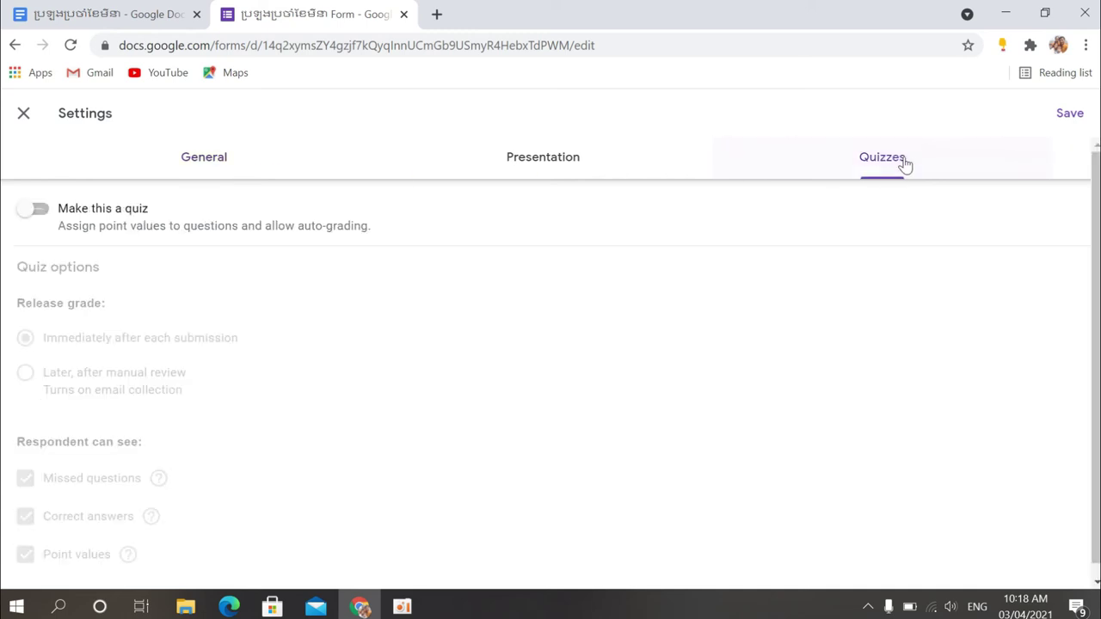
pyautogui.click(38, 210)
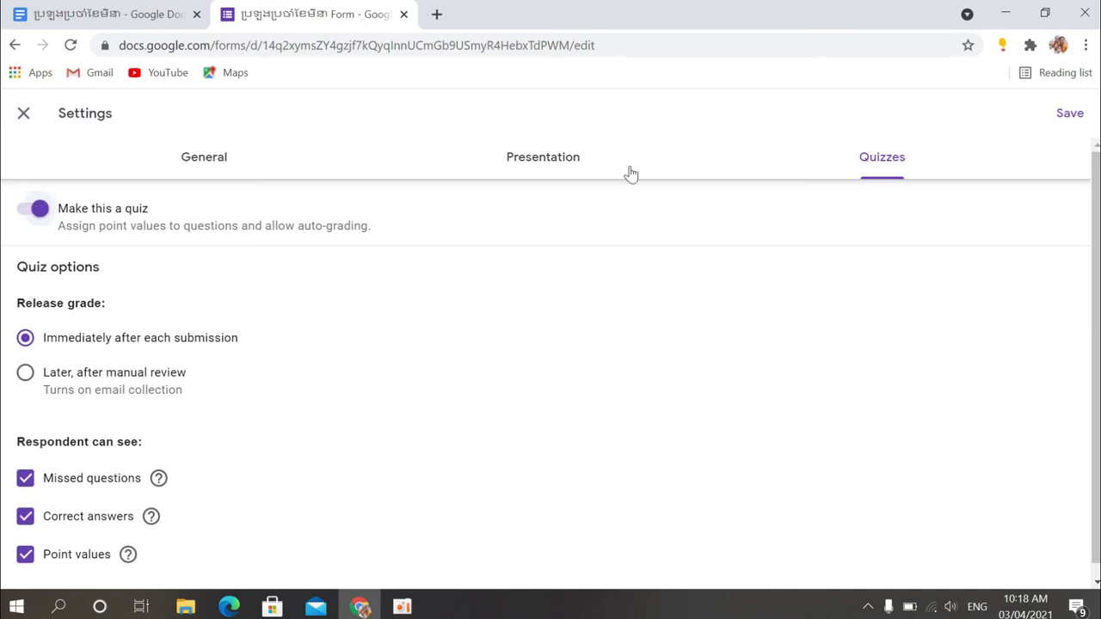
pyautogui.click(1066, 117)
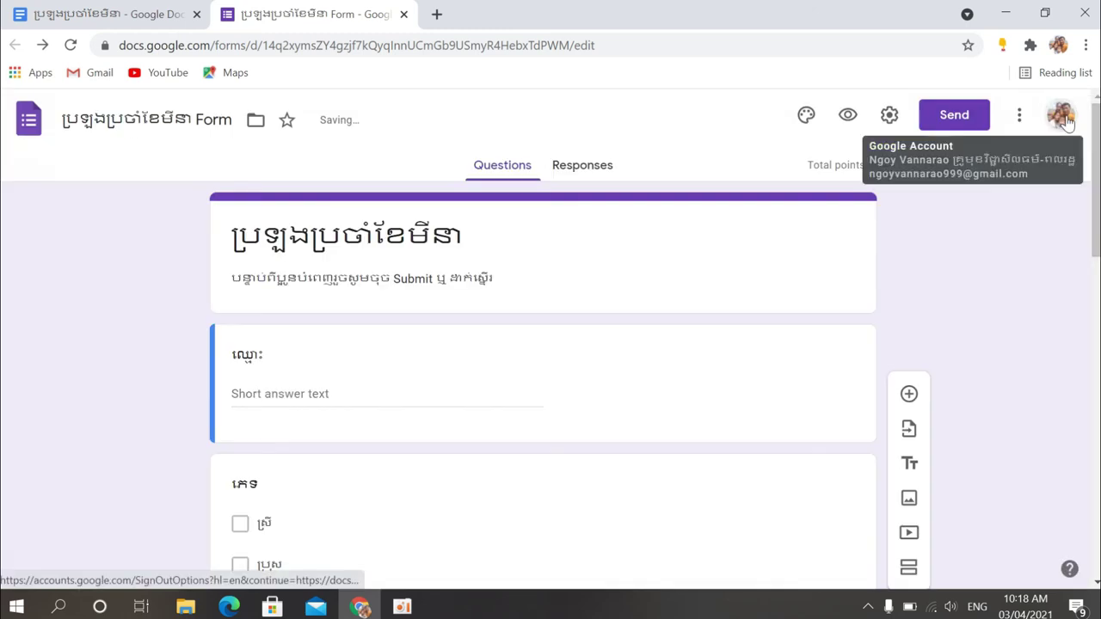
# Make the ឈ្មោះ (name) and ភេទ (gender) questions required
pyautogui.moveTo(1097, 152); pyautogui.dragTo(1096, 281)
pyautogui.scroll(-1, 551, 344)
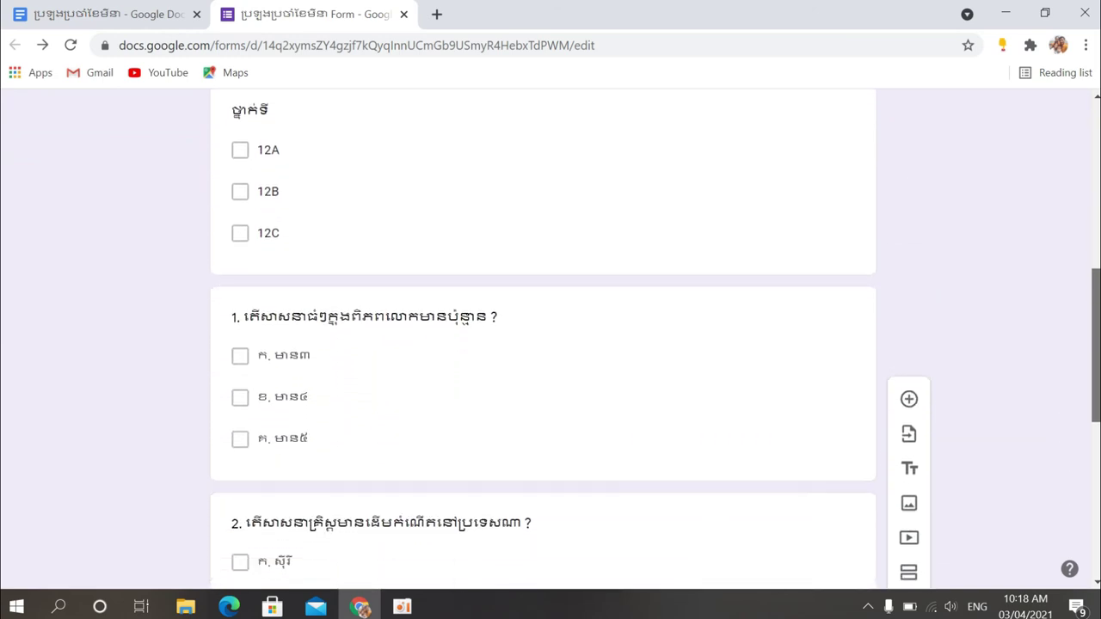
pyautogui.scroll(5, 1097, 176)
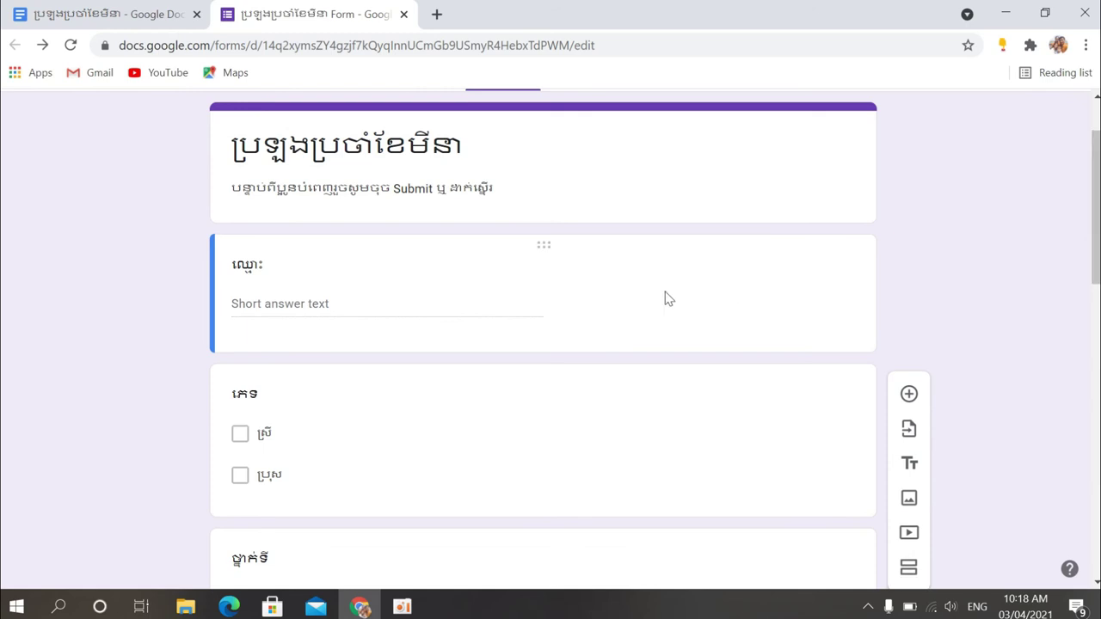
pyautogui.click(610, 289)
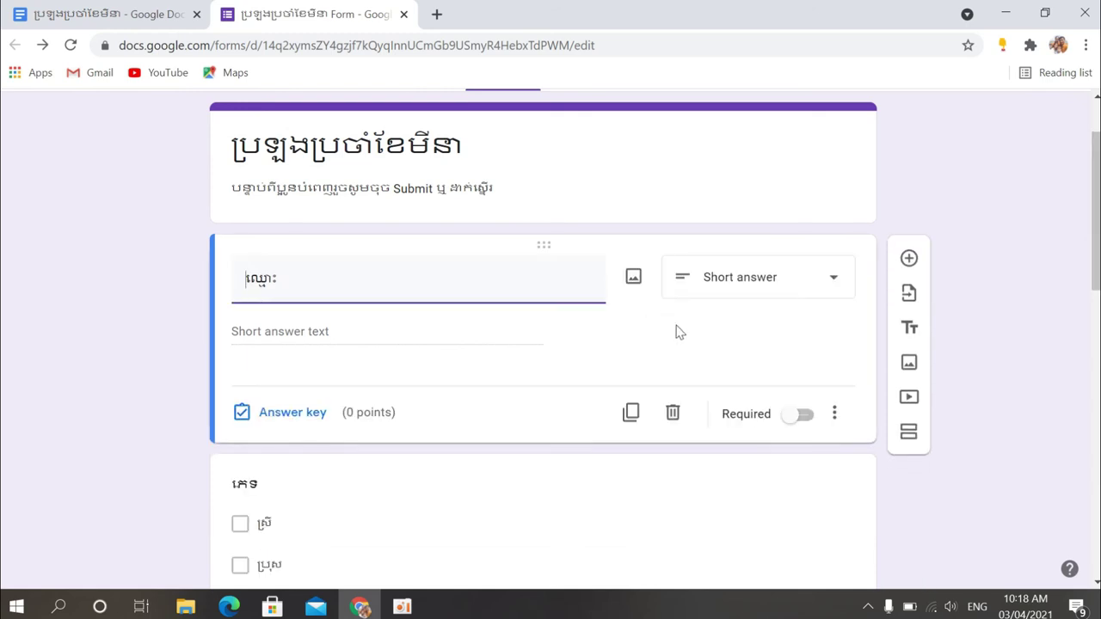
pyautogui.click(801, 417)
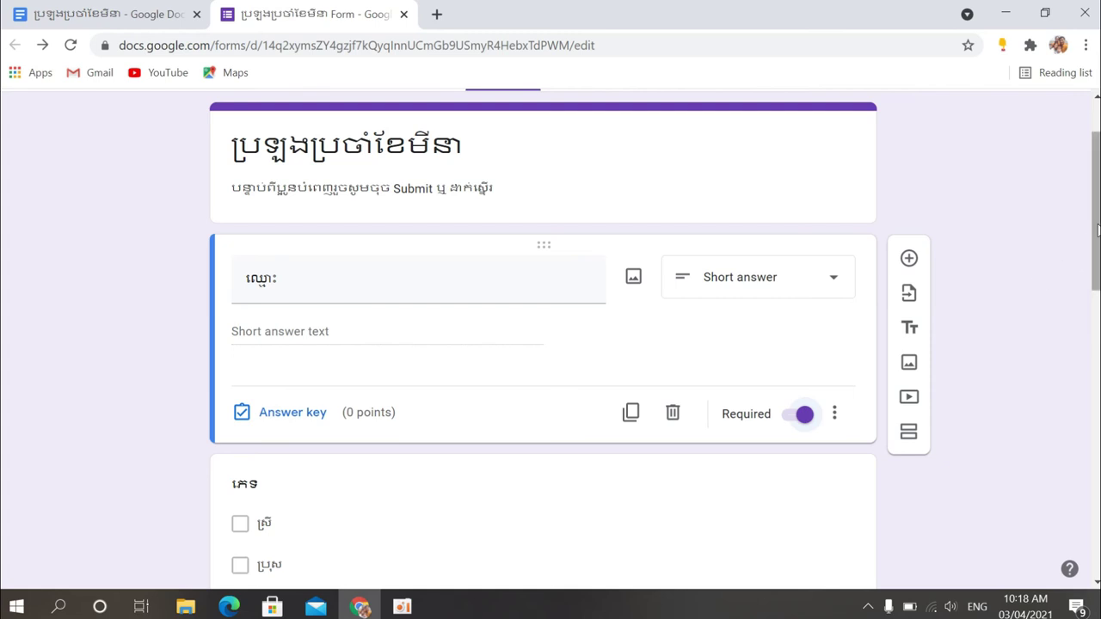
pyautogui.moveTo(1097, 229); pyautogui.dragTo(1098, 300)
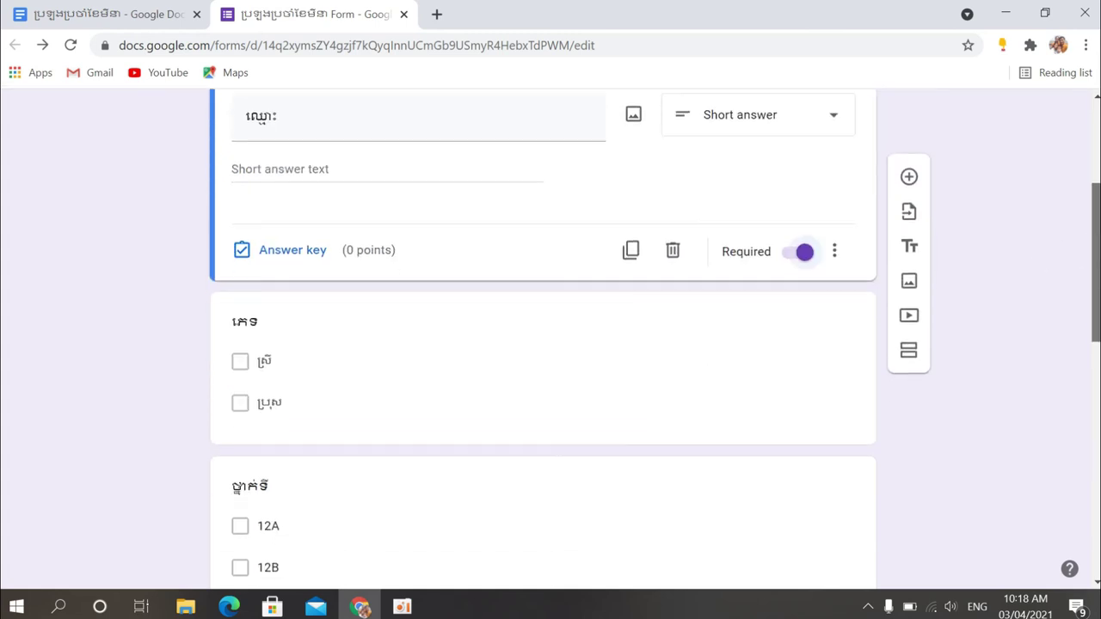
pyautogui.click(752, 301)
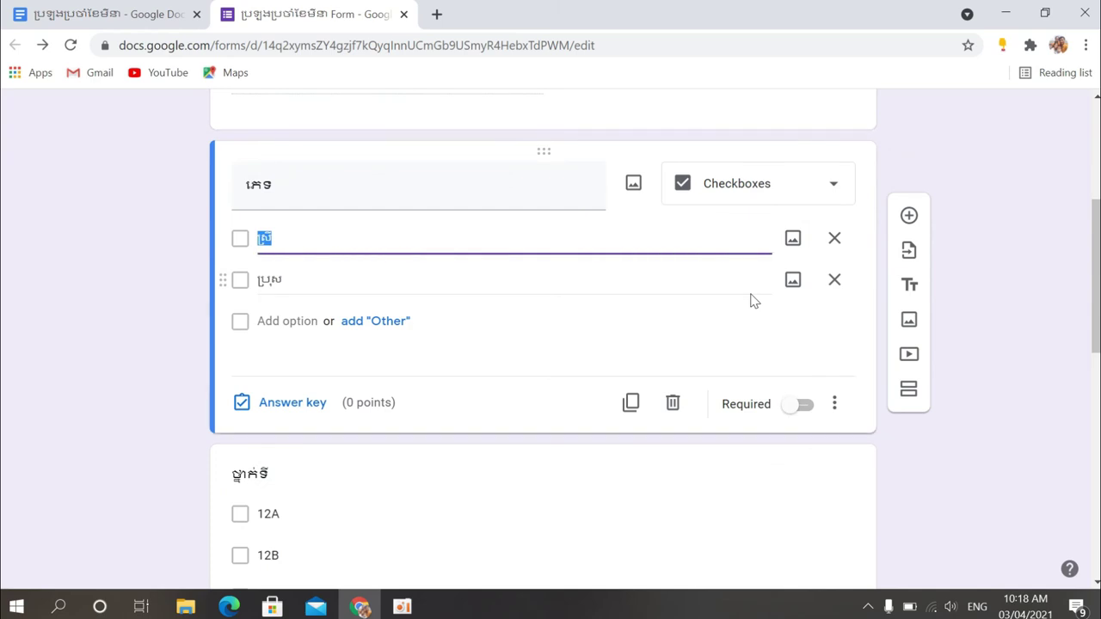
pyautogui.click(802, 406)
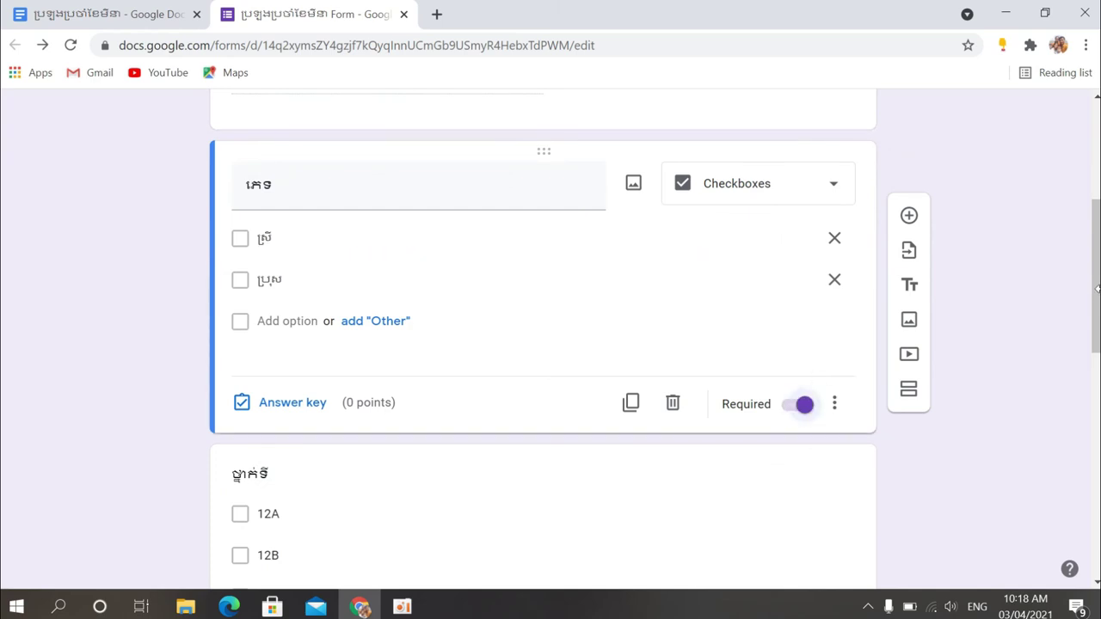
# Make the ថ្នាក់ទី (class) question and quiz question 1 required
pyautogui.moveTo(1098, 283); pyautogui.dragTo(1098, 348)
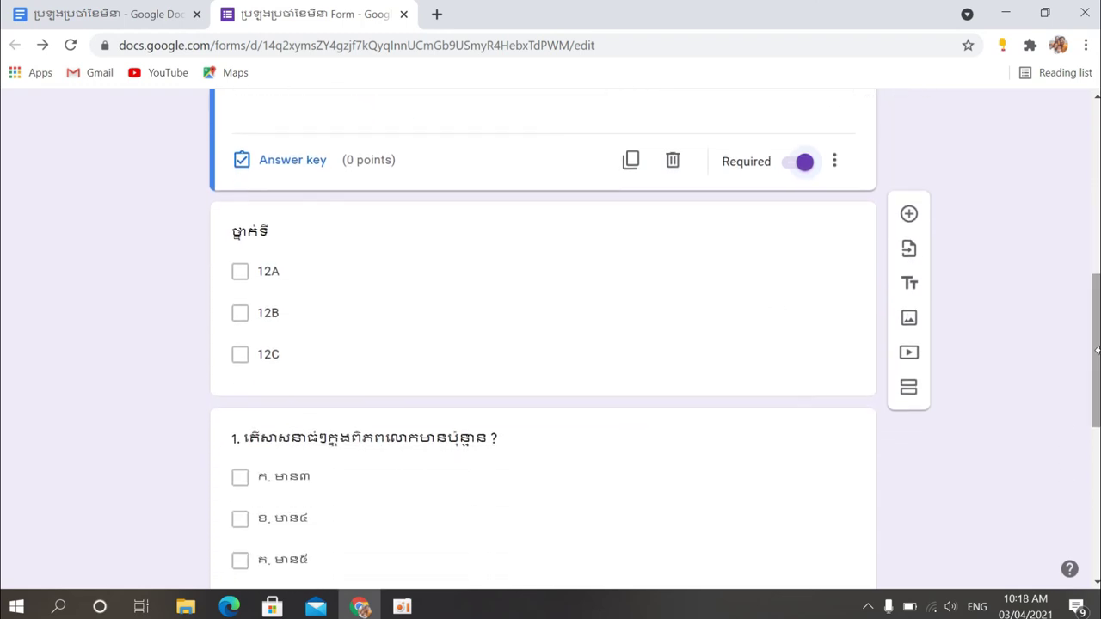
pyautogui.click(708, 310)
pyautogui.click(801, 370)
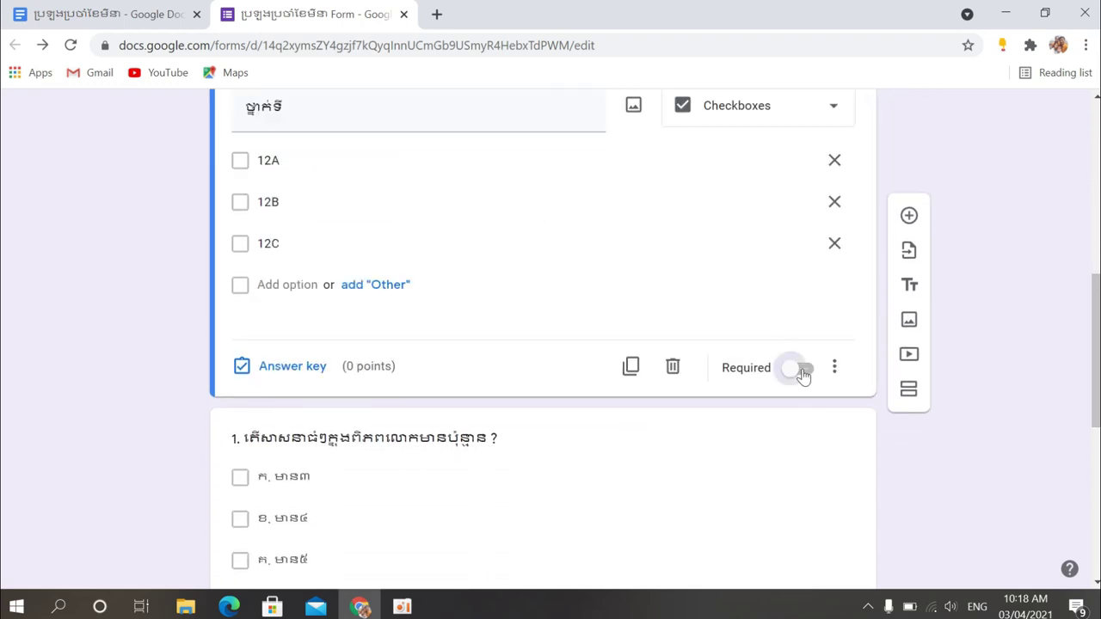
pyautogui.moveTo(1097, 322); pyautogui.dragTo(1097, 357)
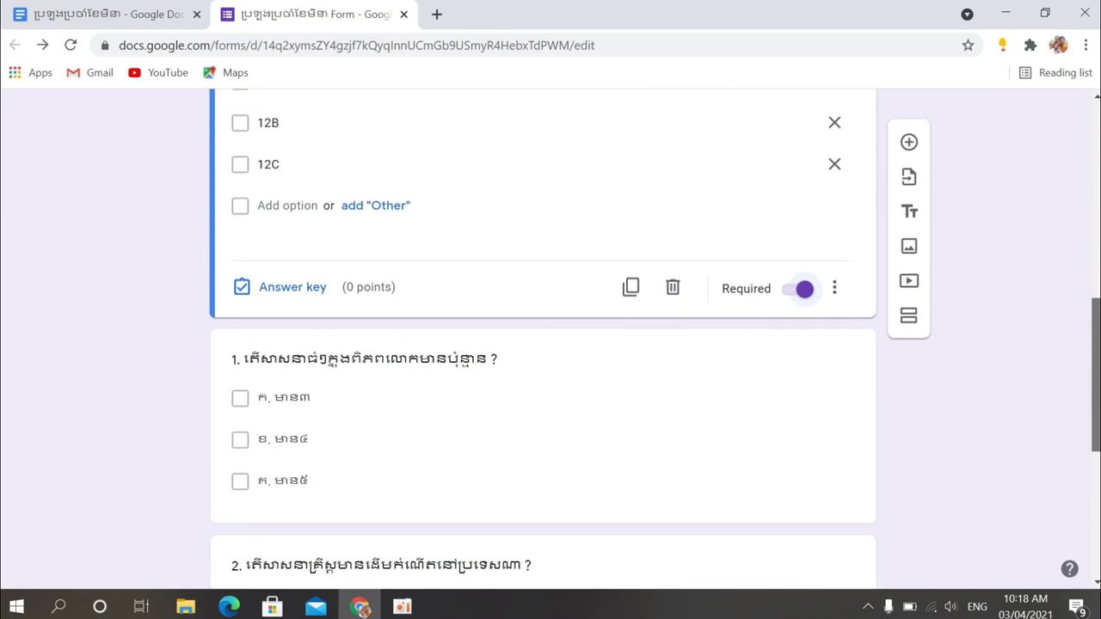
pyautogui.click(587, 432)
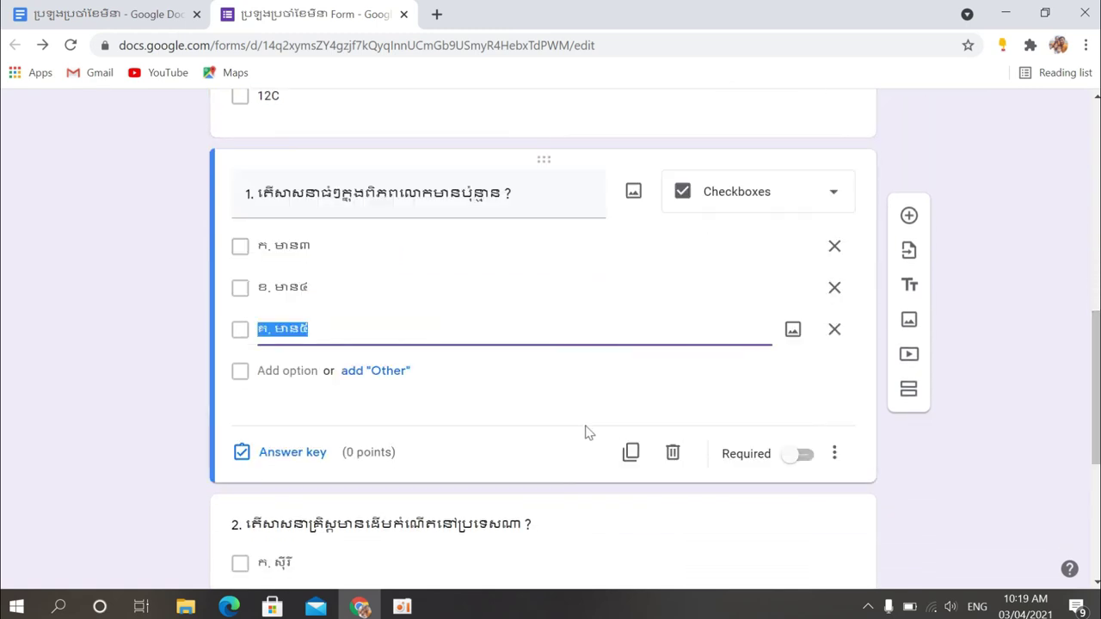
pyautogui.click(802, 456)
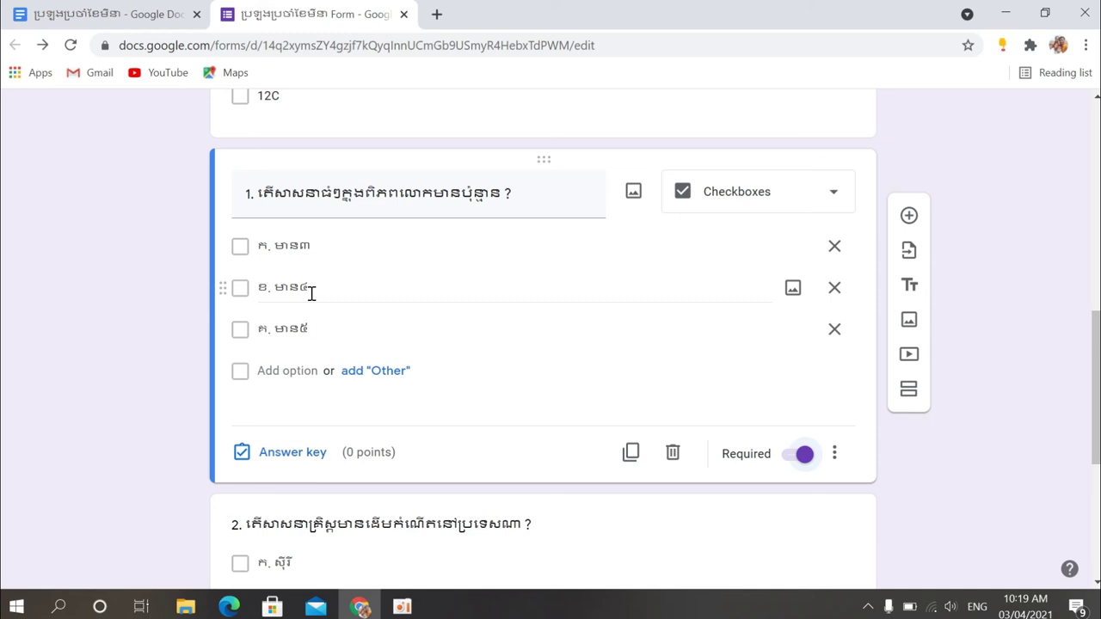
# Mark the second option as question 1's correct answer in its answer key
pyautogui.click(287, 451)
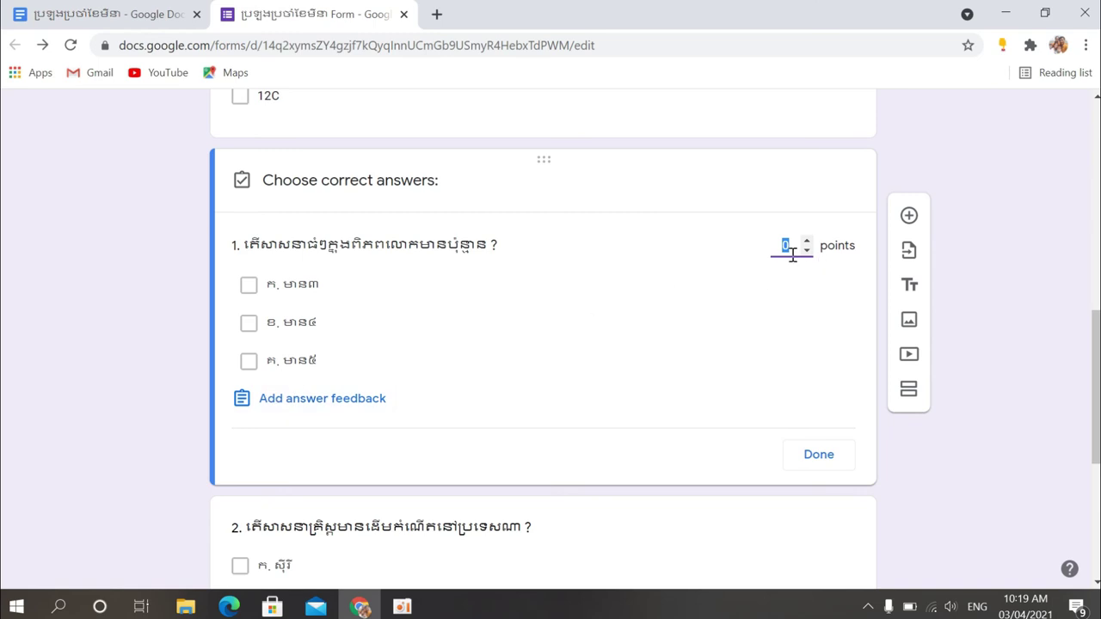
pyautogui.write('5')
pyautogui.click(249, 324)
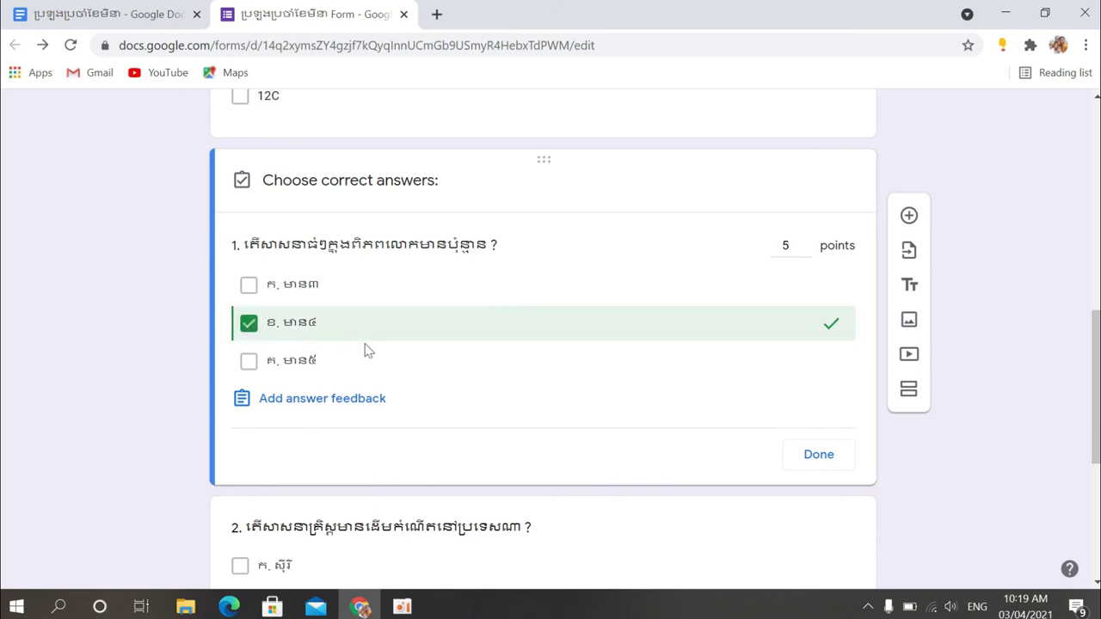
pyautogui.click(819, 455)
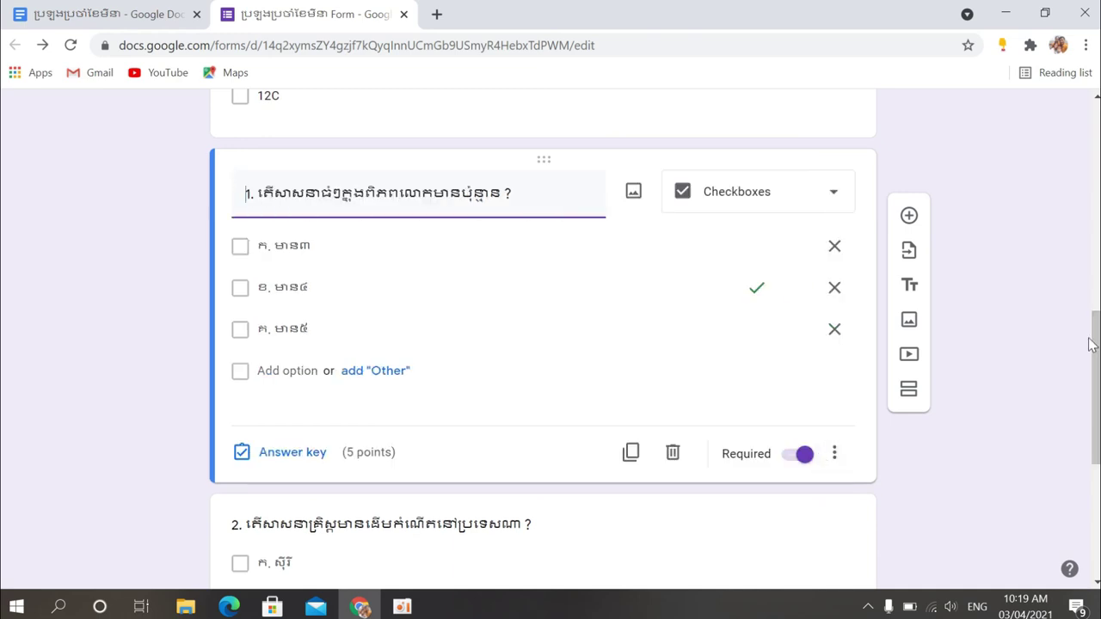
# Make question 2 required and set its first option as the correct answer
pyautogui.scroll(-1, 1096, 344)
pyautogui.scroll(-3, 646, 391)
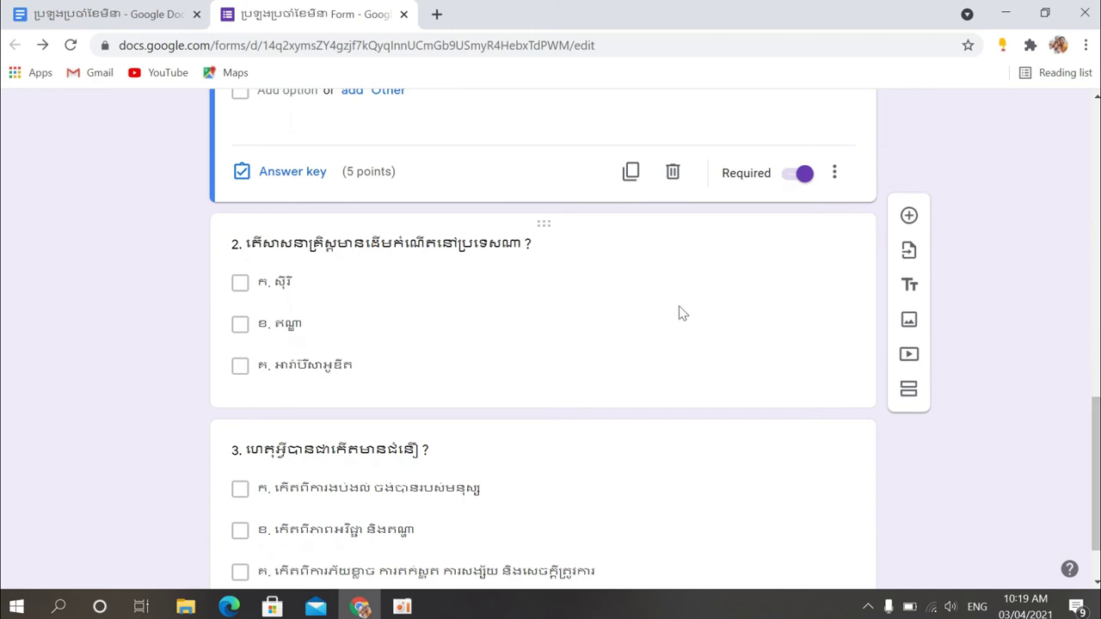
pyautogui.click(616, 327)
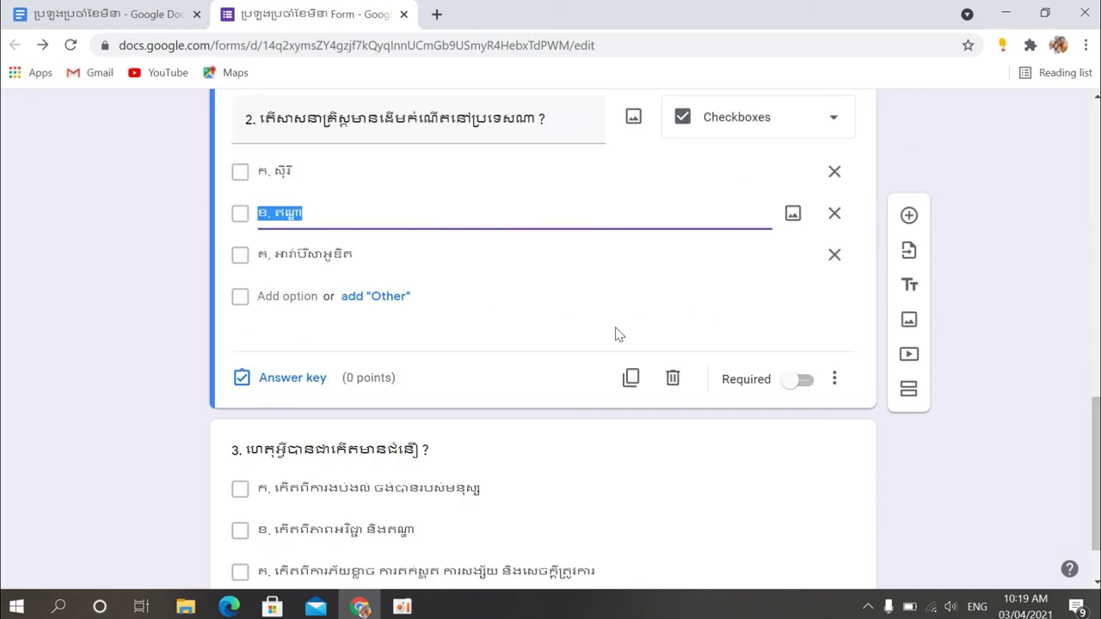
pyautogui.click(802, 385)
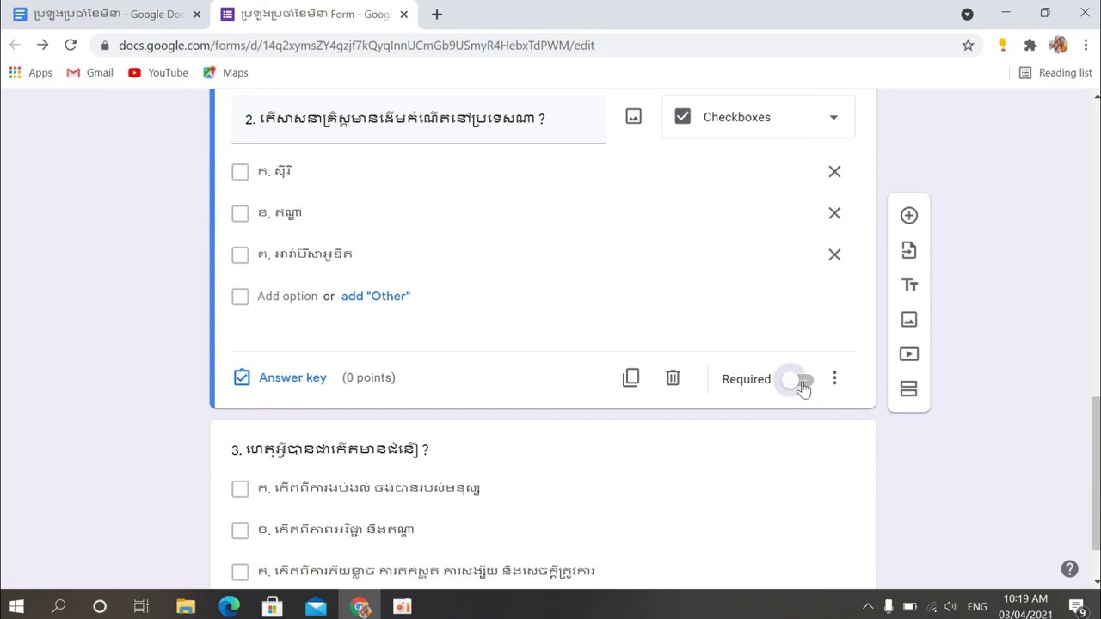
pyautogui.click(293, 380)
pyautogui.write('5')
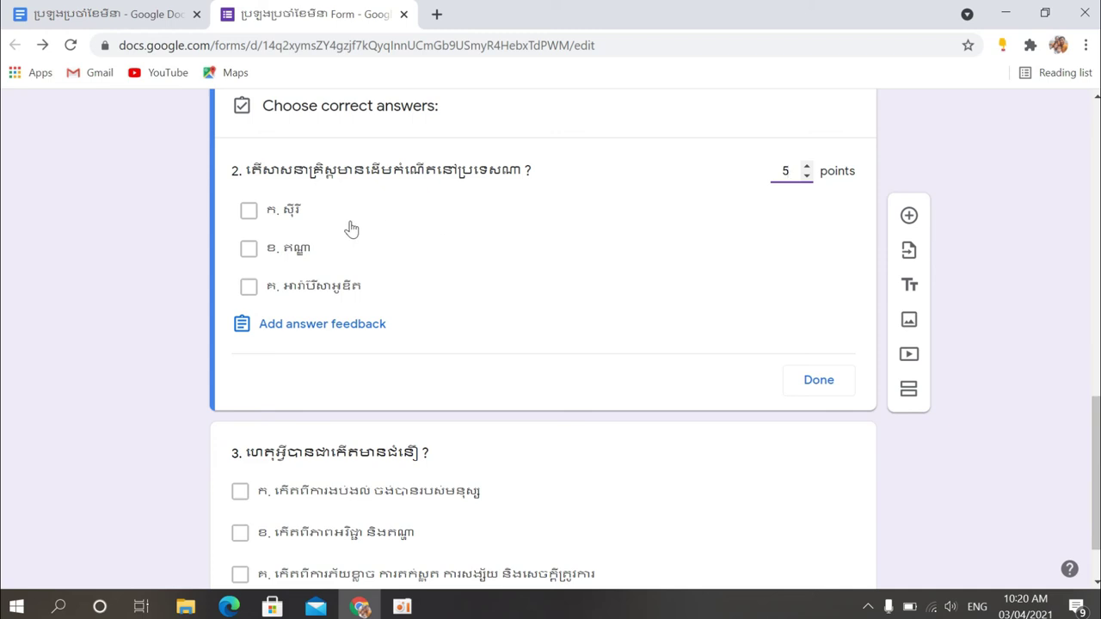
pyautogui.click(248, 215)
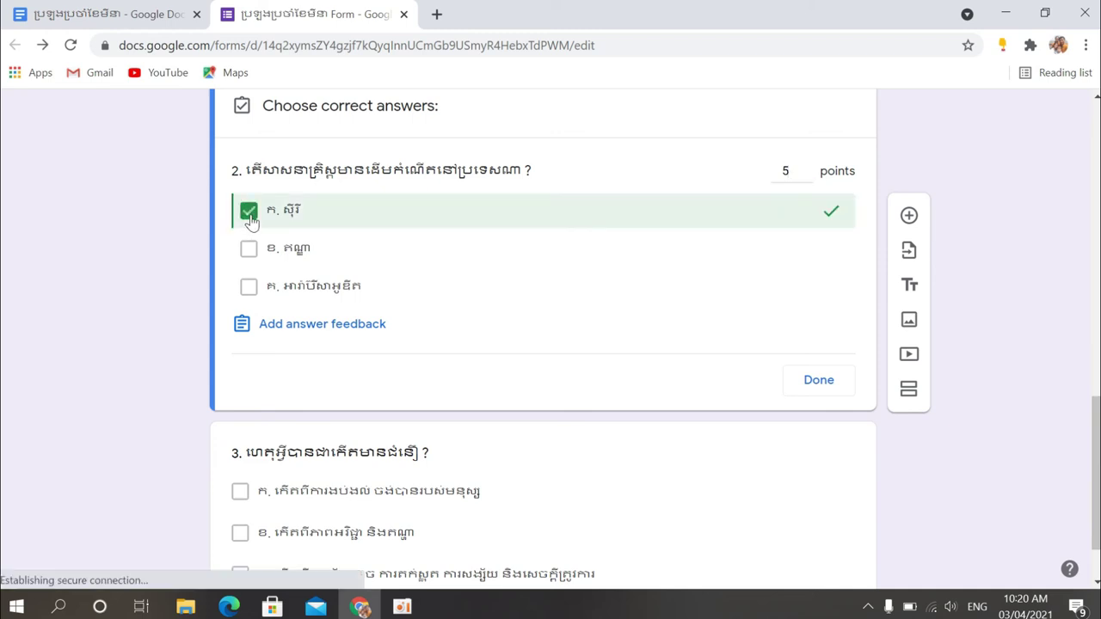
pyautogui.click(817, 384)
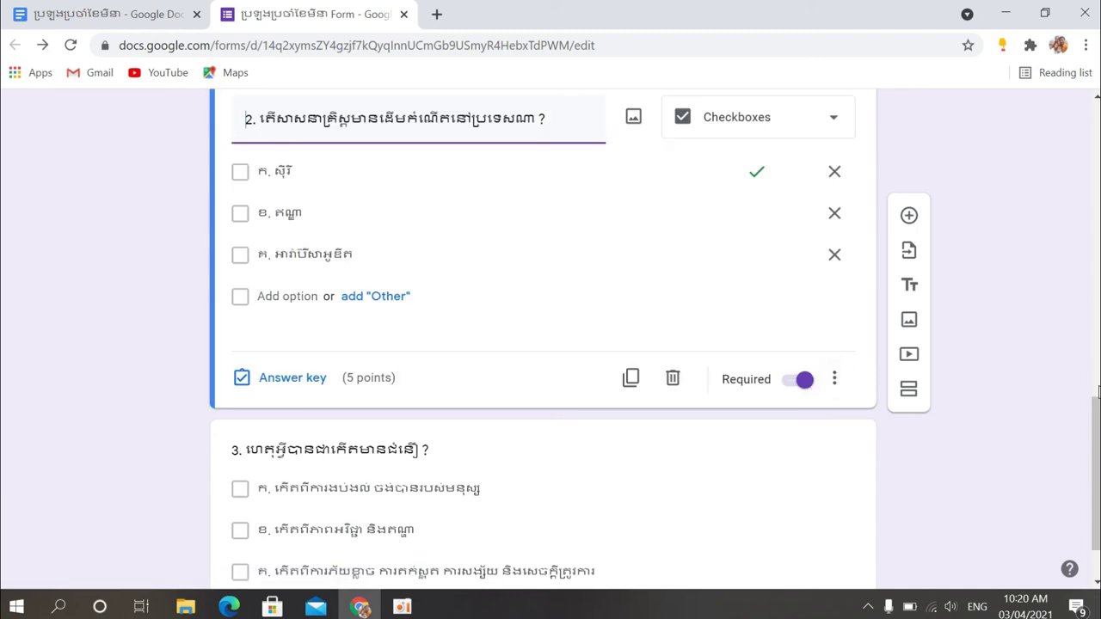
# Make question 3 required and set option គ as its correct answer, worth 5 points
pyautogui.scroll(-2, 1096, 396)
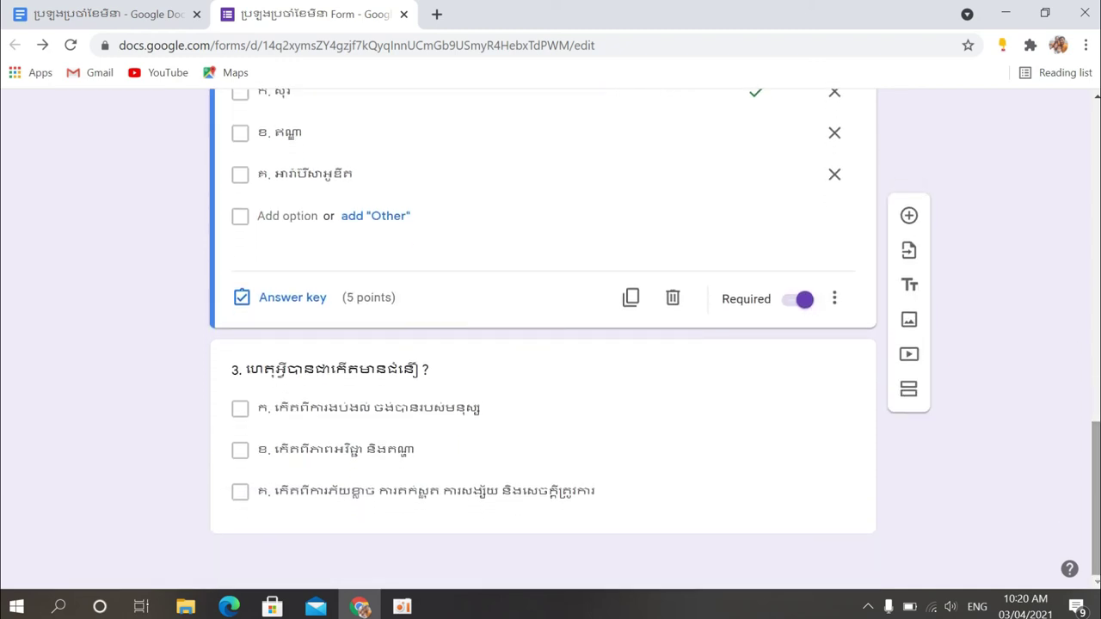
pyautogui.click(675, 439)
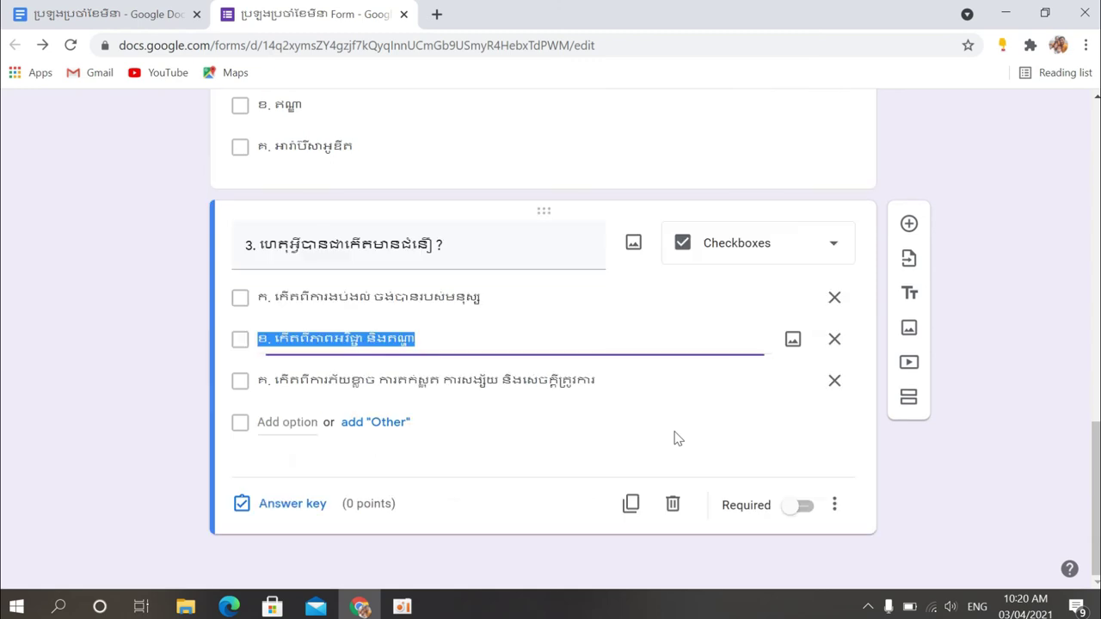
pyautogui.click(801, 507)
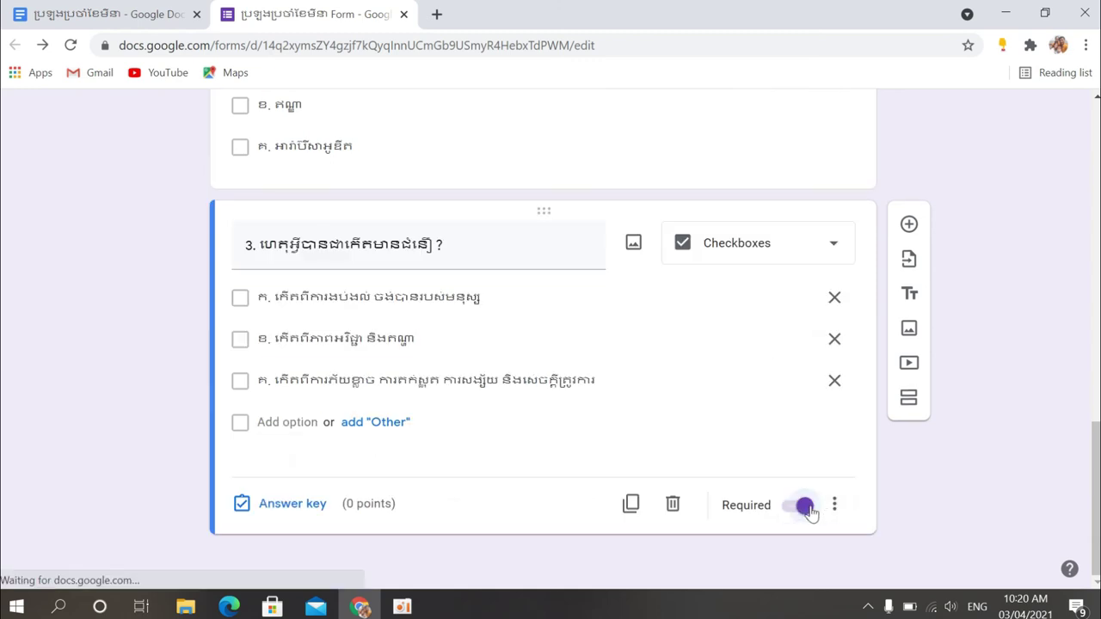
pyautogui.click(297, 506)
pyautogui.write('5')
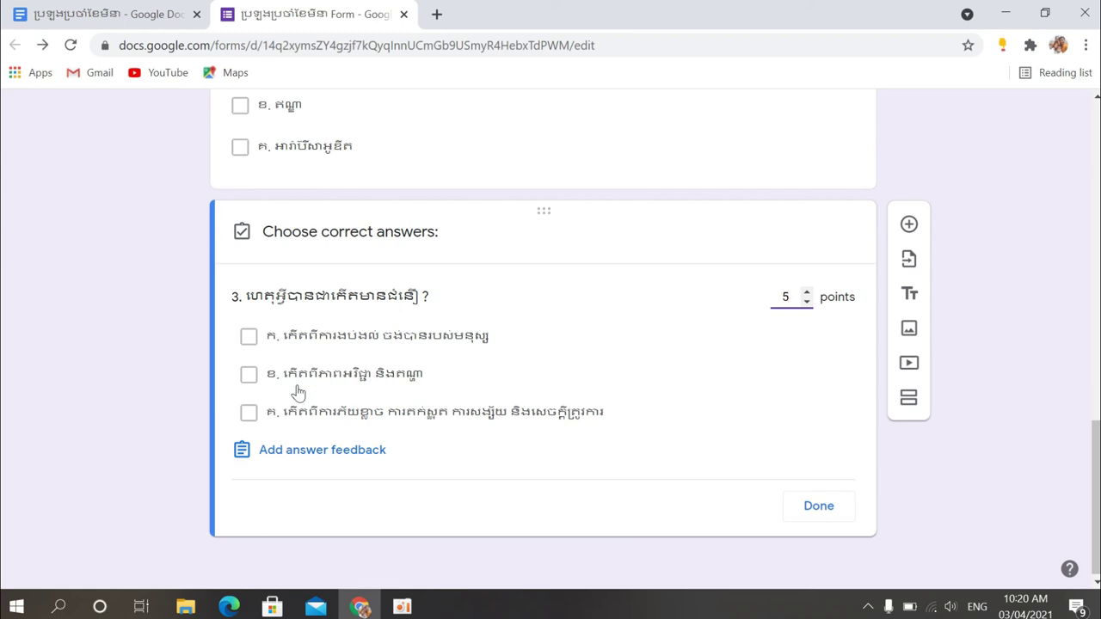
pyautogui.click(248, 417)
pyautogui.click(248, 417)
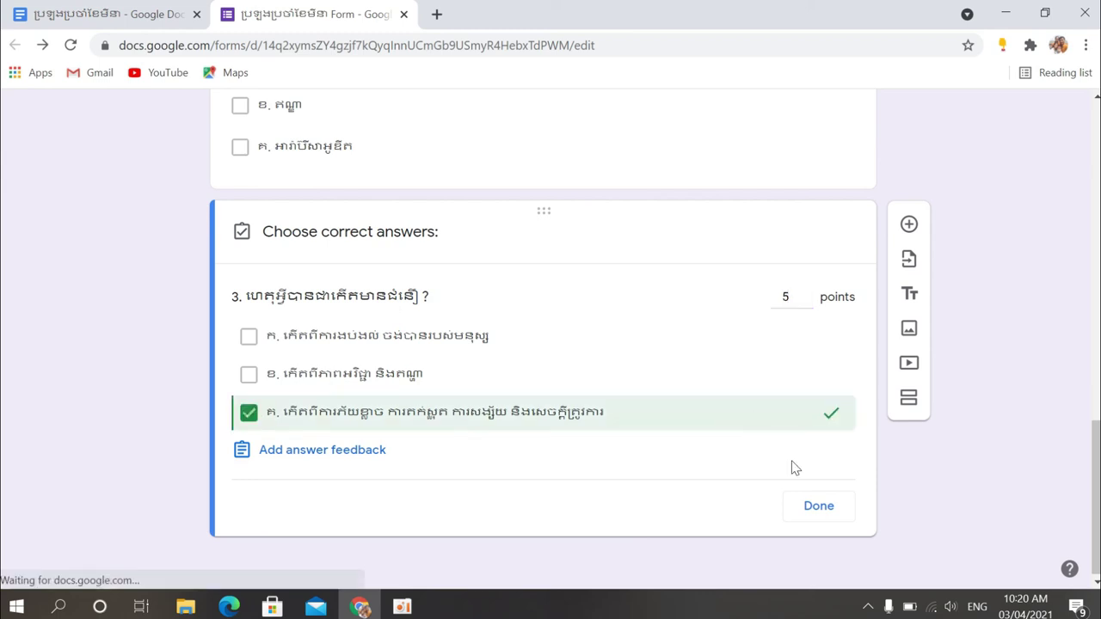
pyautogui.click(813, 506)
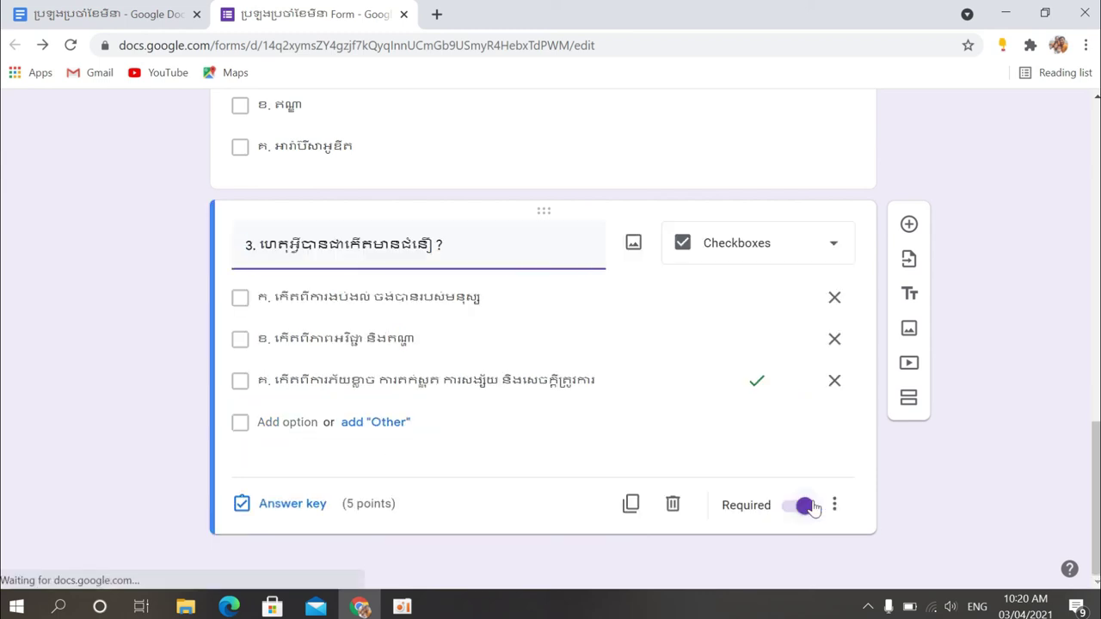
pyautogui.moveTo(1096, 495); pyautogui.dragTo(1095, 172)
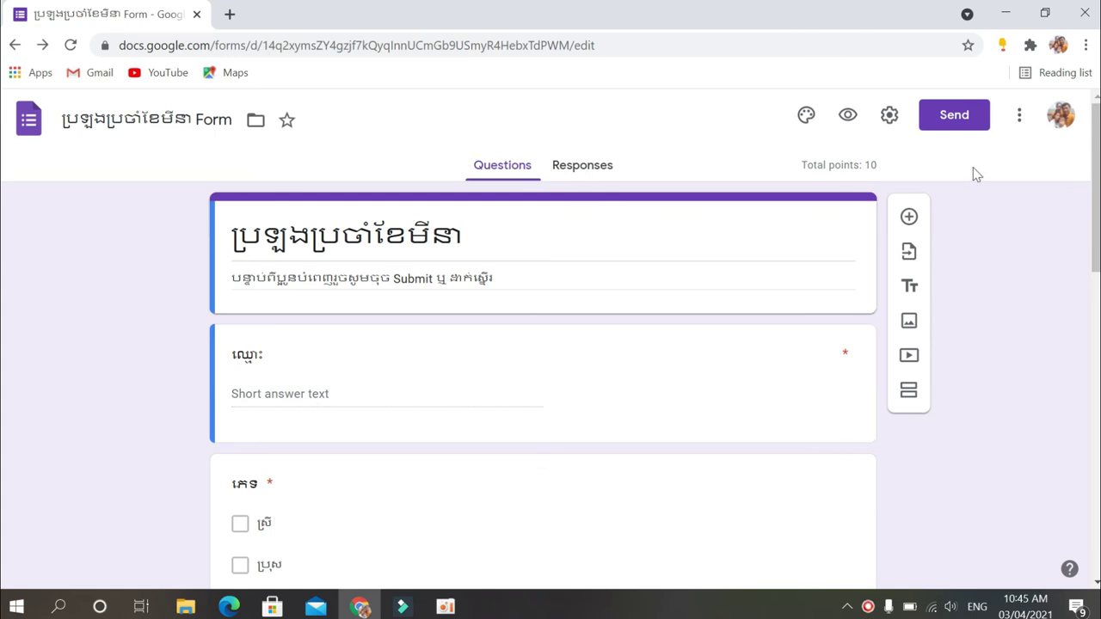
# Open the formLimiter add-on's details from the More menu's Add-ons Marketplace
pyautogui.click(1021, 121)
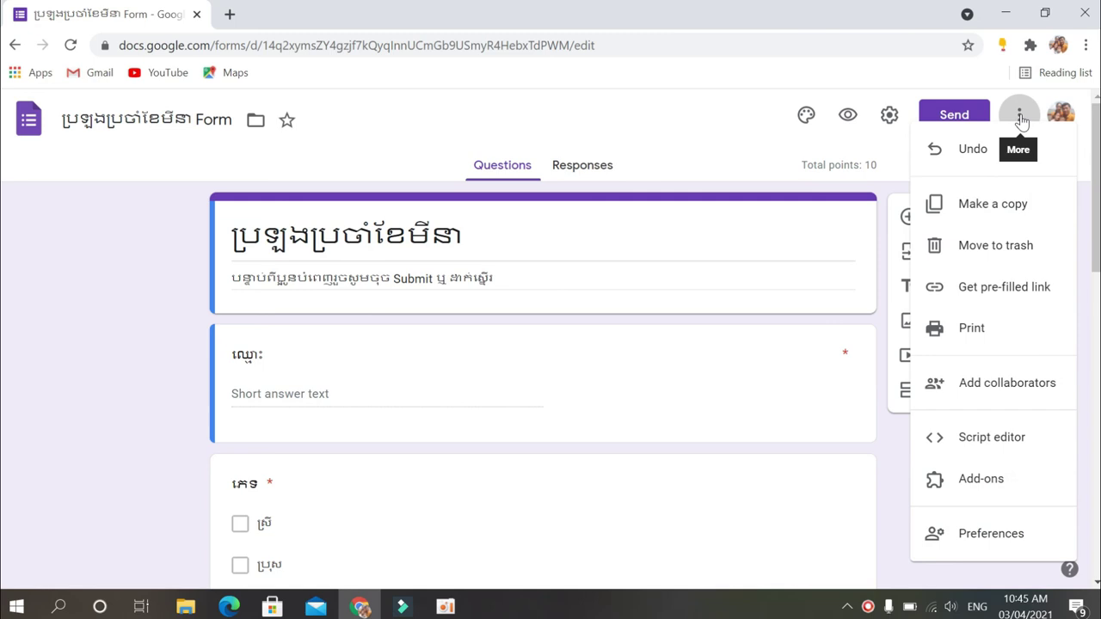
pyautogui.click(985, 484)
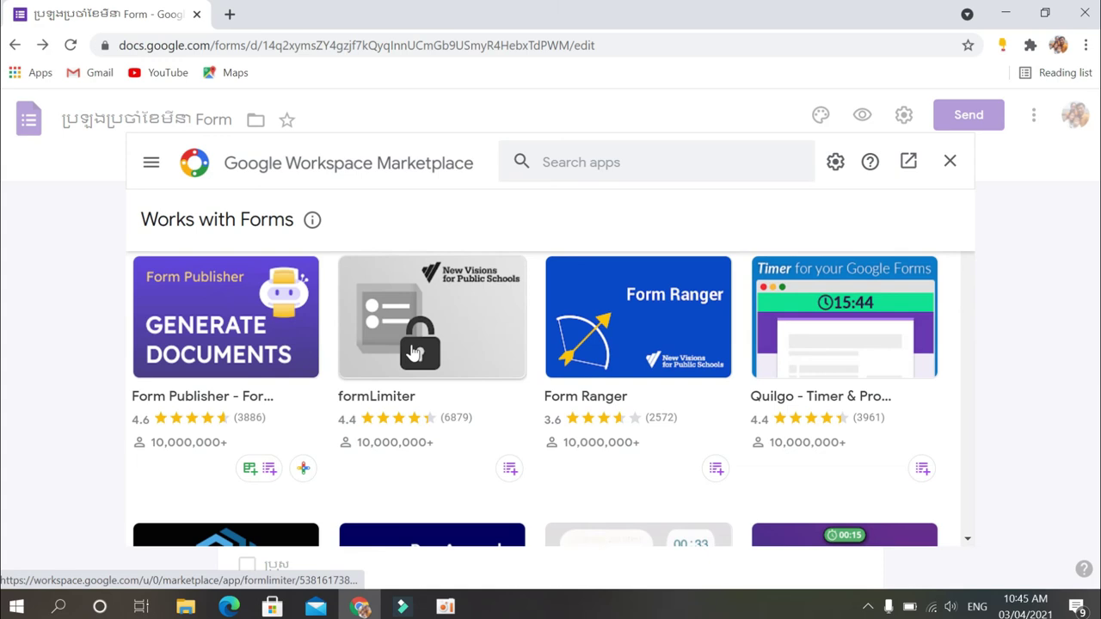
pyautogui.click(425, 351)
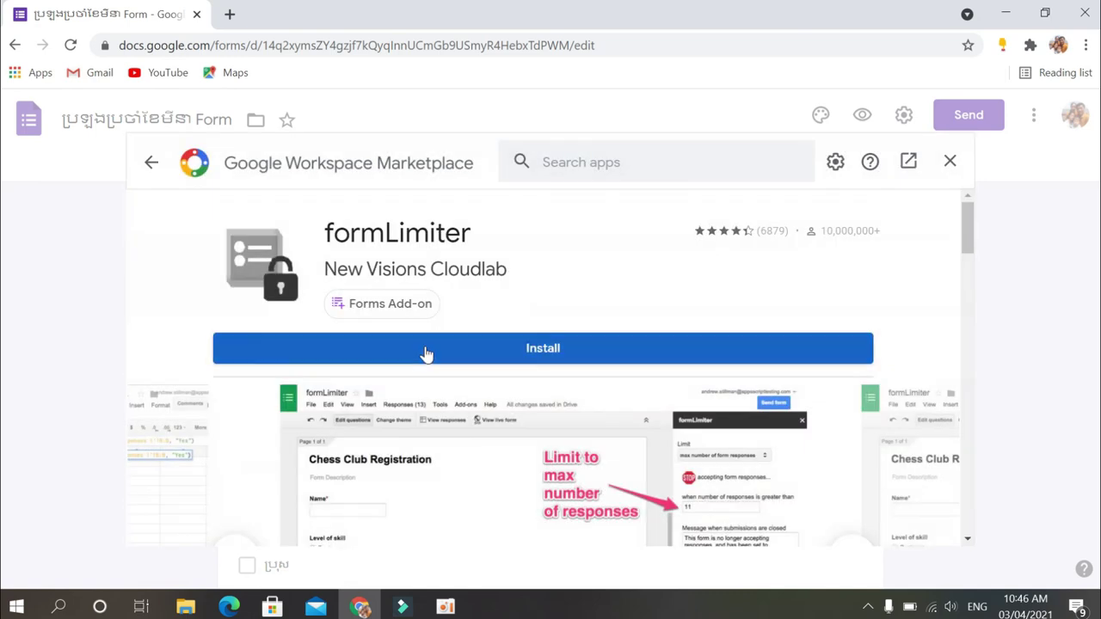
# Install formLimiter, choose the Google account and allow it access to the account
pyautogui.click(522, 352)
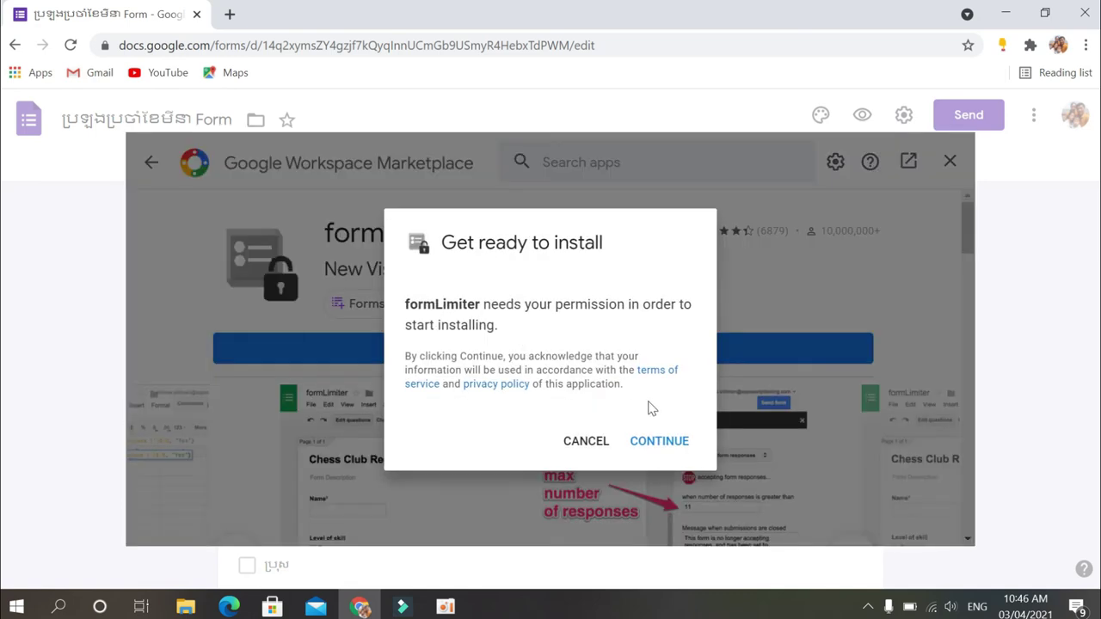
pyautogui.click(652, 445)
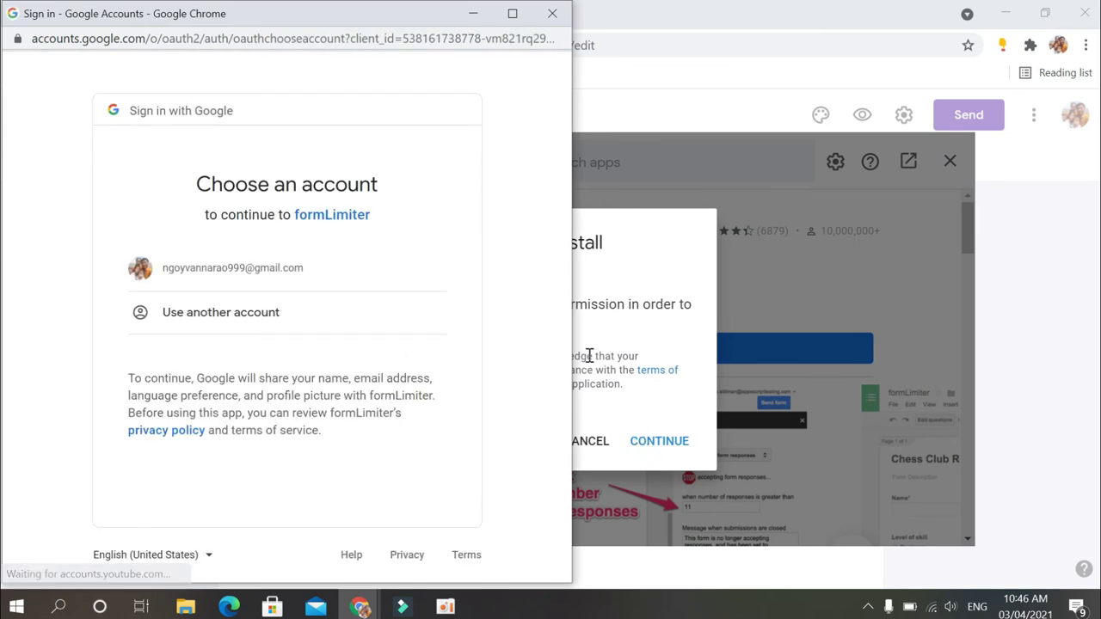
pyautogui.click(357, 267)
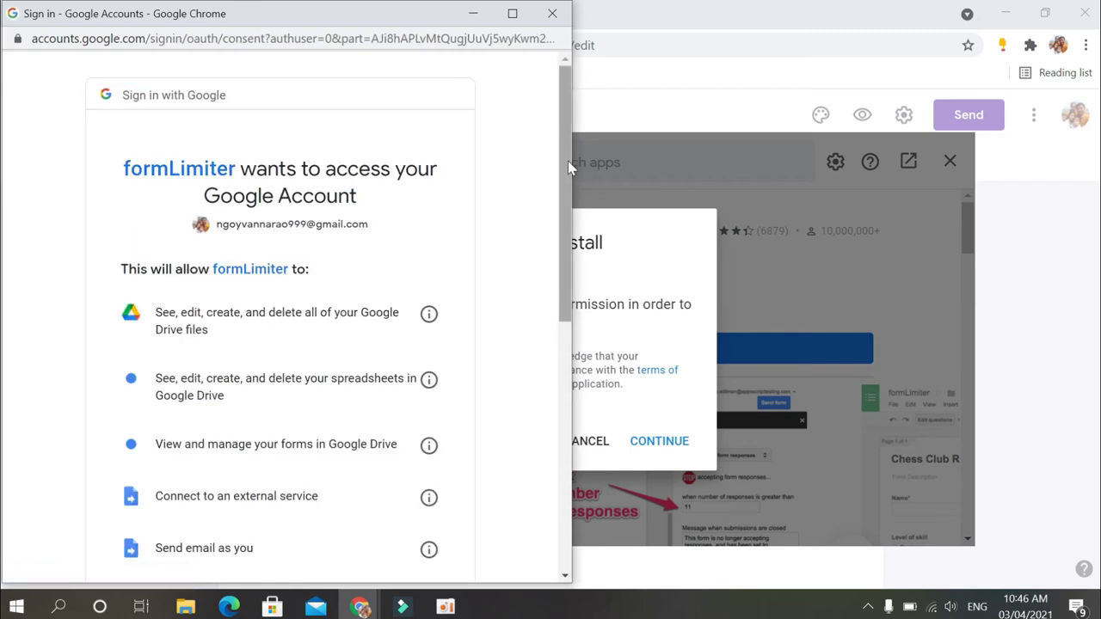
pyautogui.moveTo(566, 161); pyautogui.dragTo(568, 413)
pyautogui.click(400, 459)
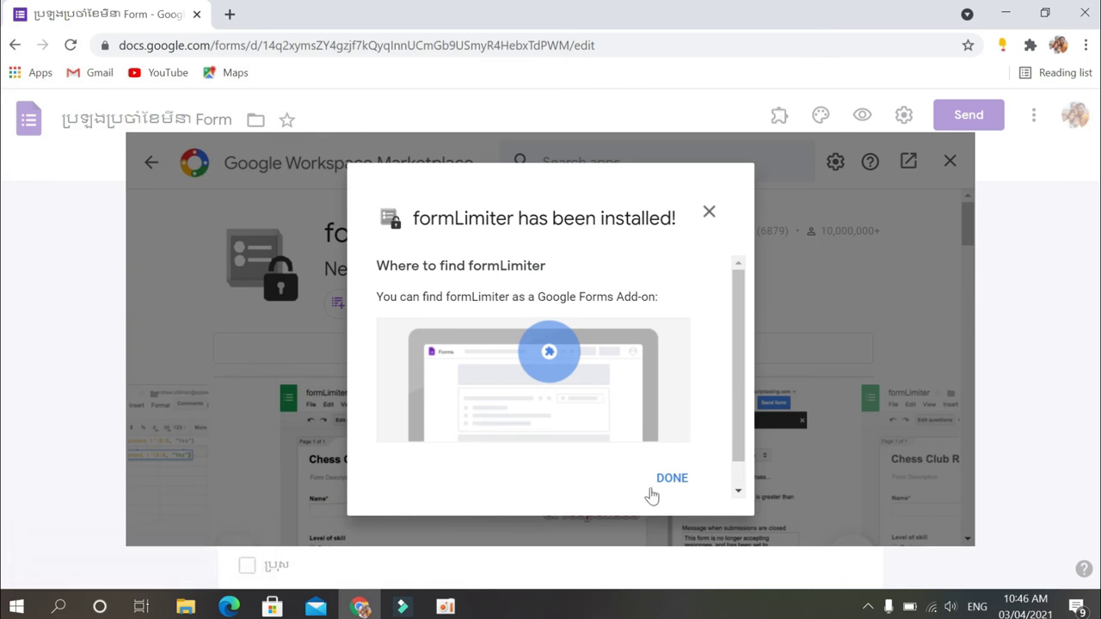
# Close the Marketplace and open formLimiter's Set limit panel with the Limit Type list expanded
pyautogui.click(665, 483)
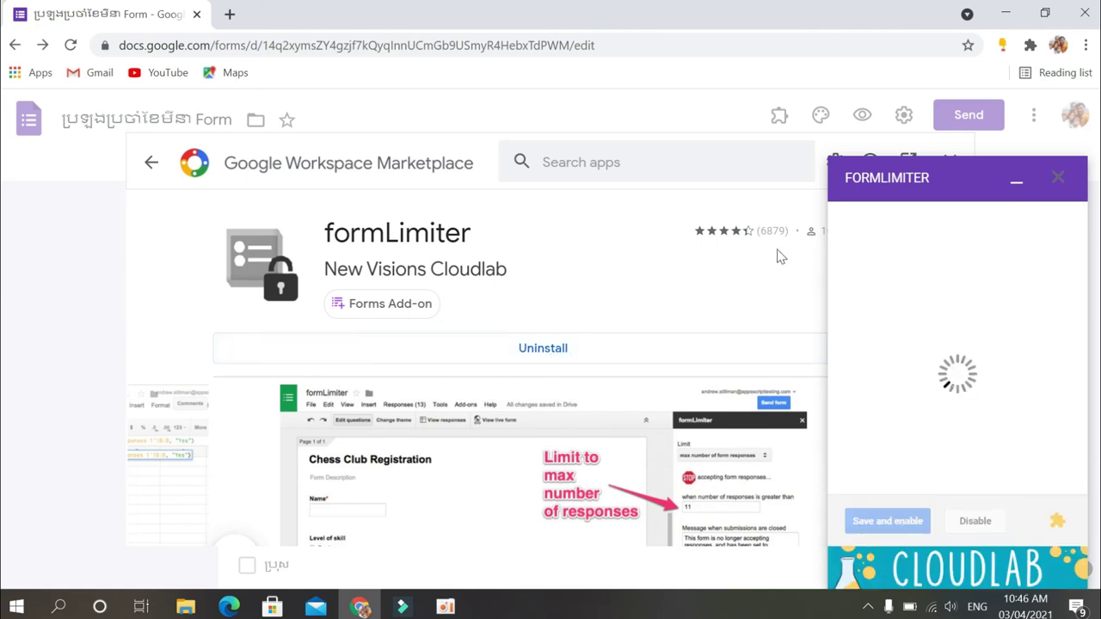
pyautogui.click(952, 158)
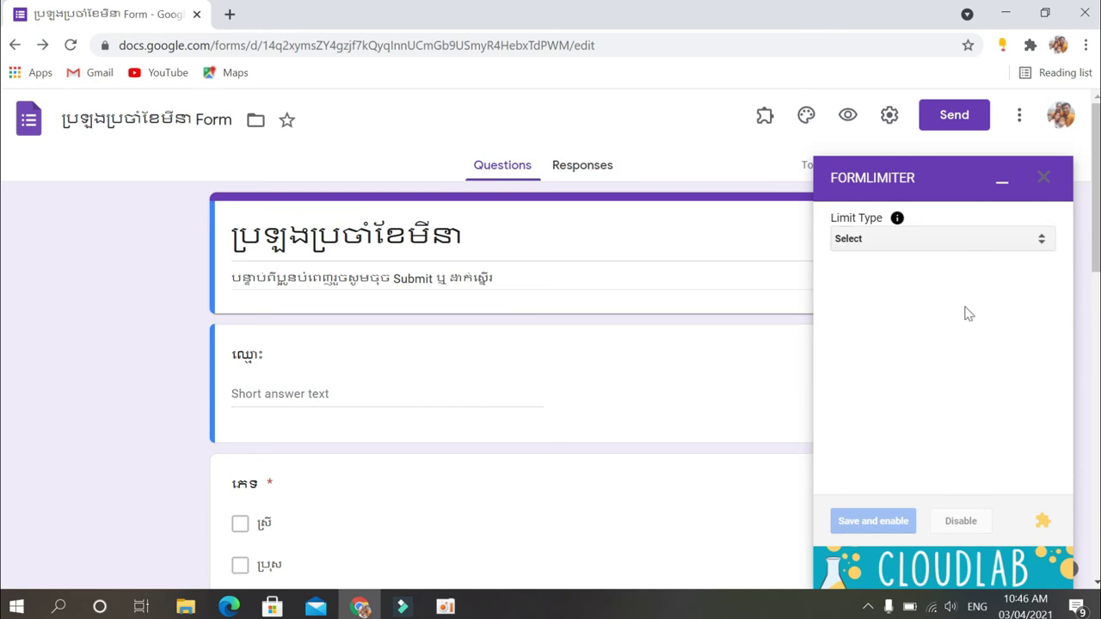
pyautogui.click(764, 119)
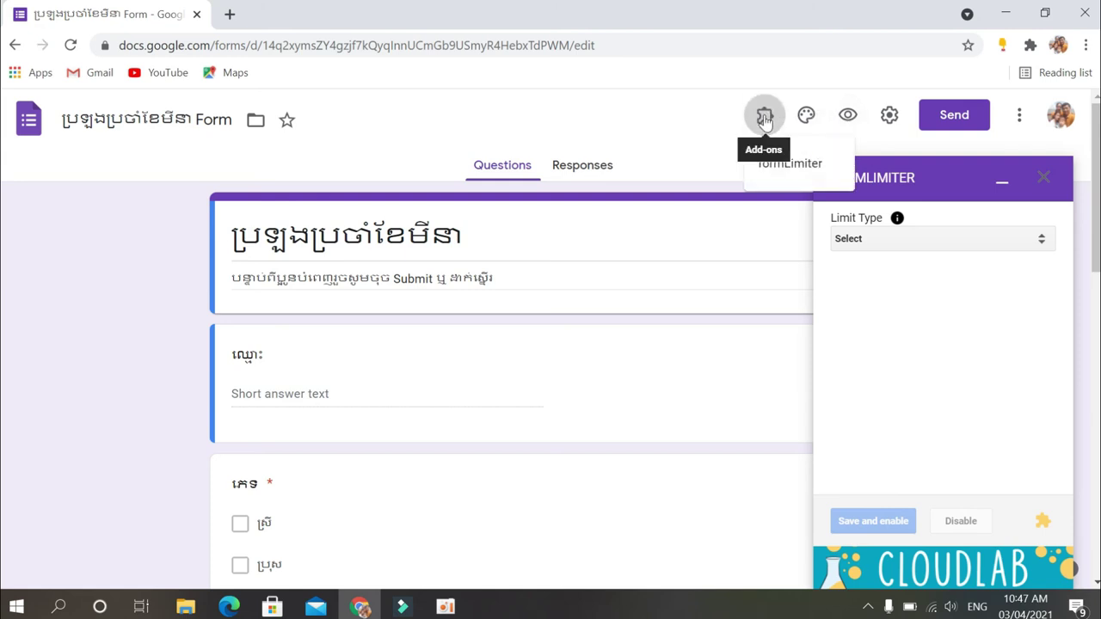
pyautogui.click(786, 171)
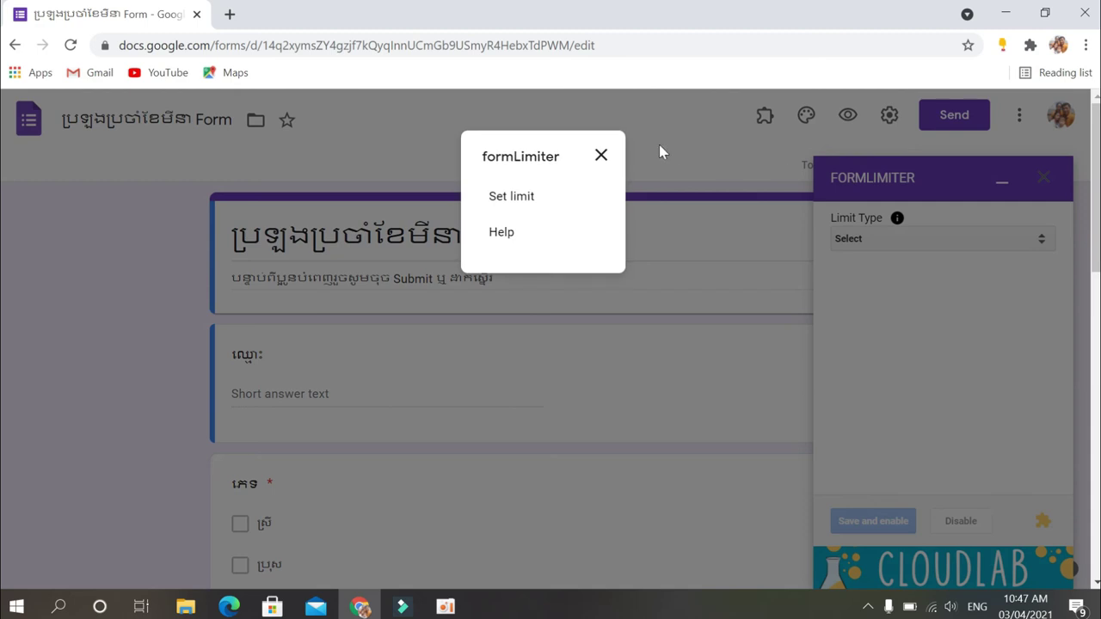
pyautogui.click(531, 197)
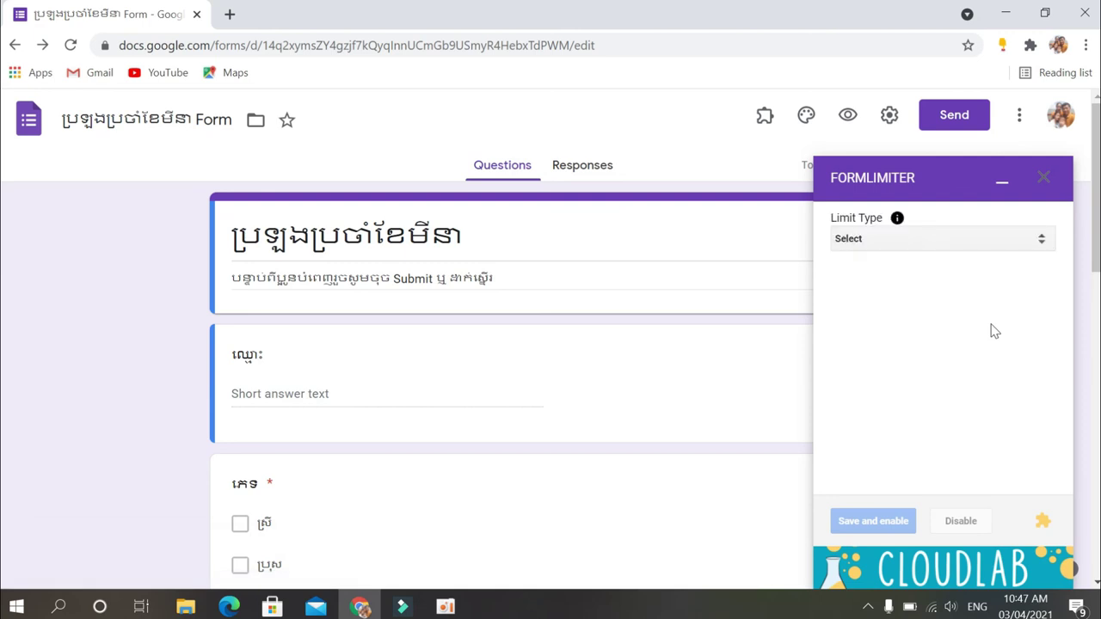
pyautogui.click(1044, 249)
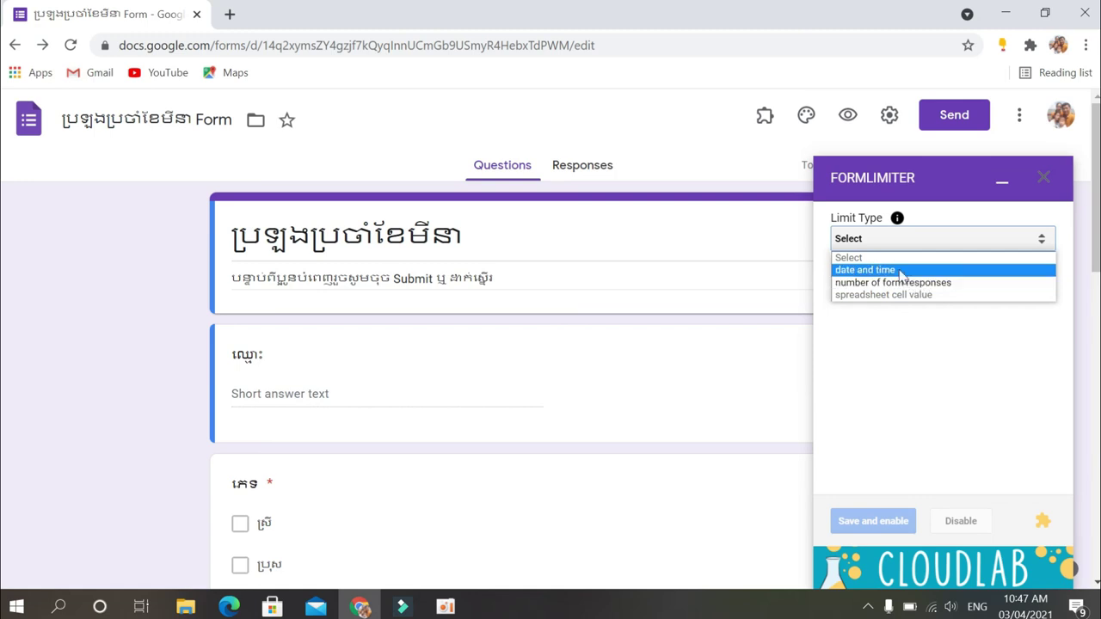
# Limit responses by date and time to 04/07/2021 at 5:00 PM, then save and enable
pyautogui.click(900, 269)
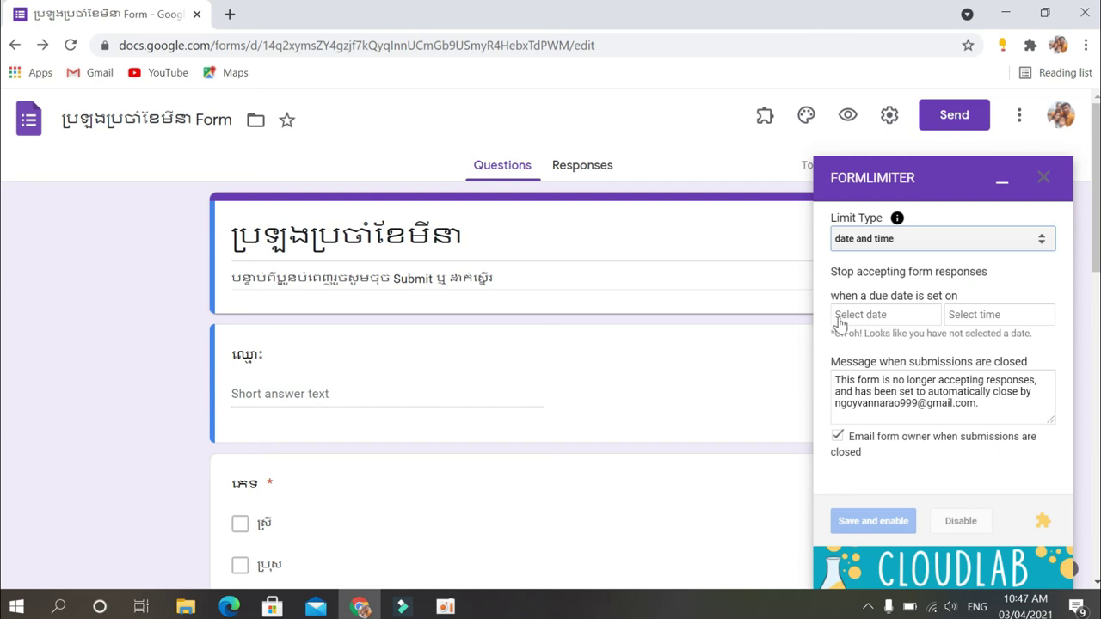
pyautogui.click(866, 320)
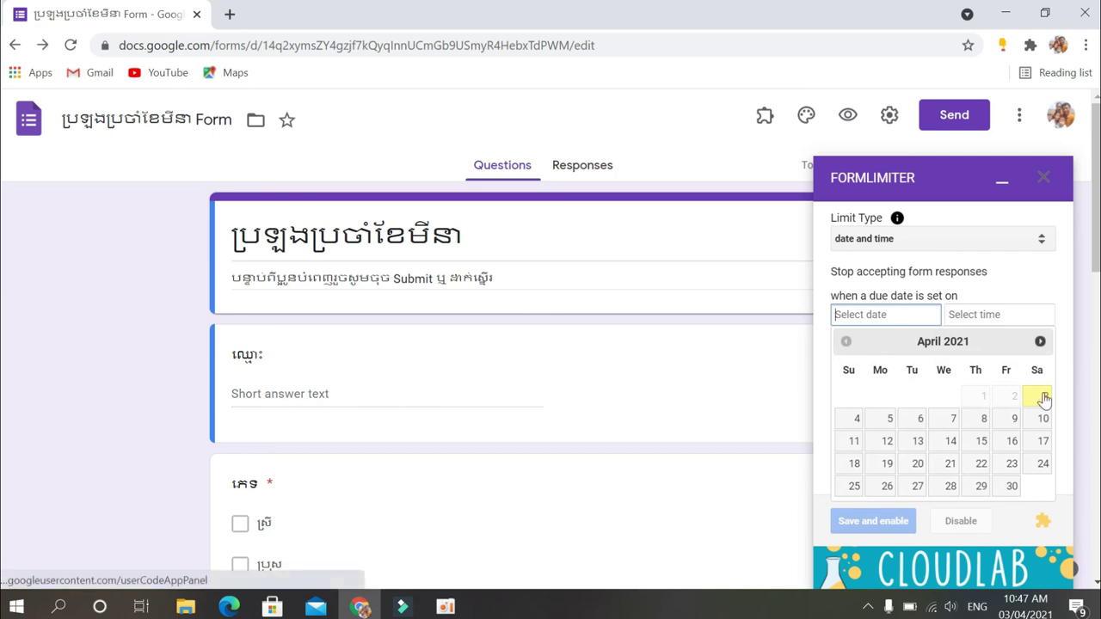
pyautogui.click(953, 419)
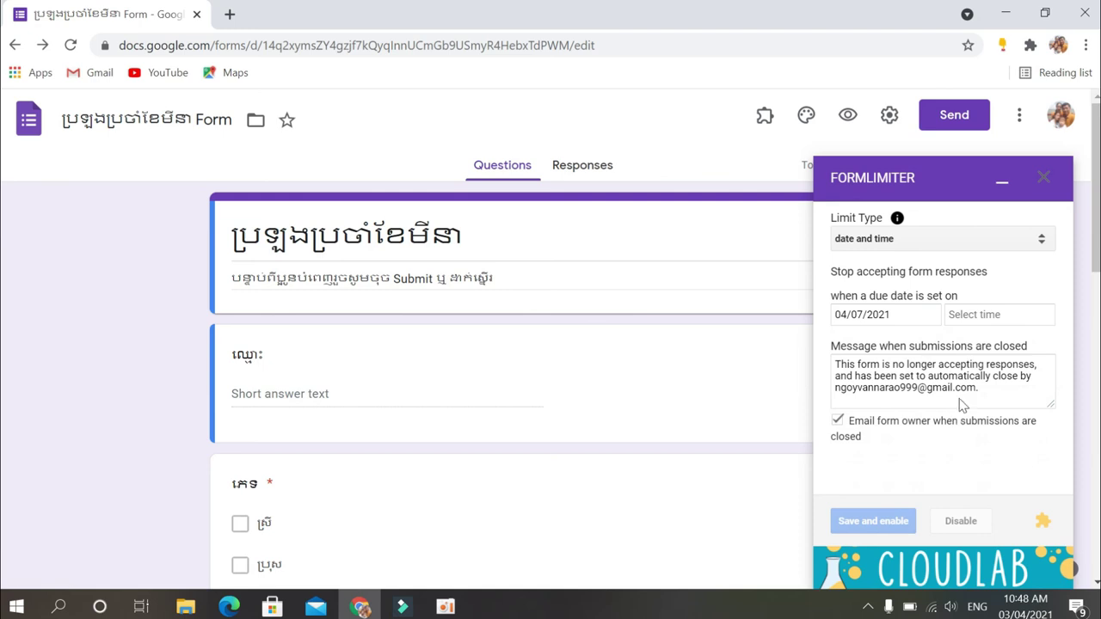
pyautogui.click(1002, 316)
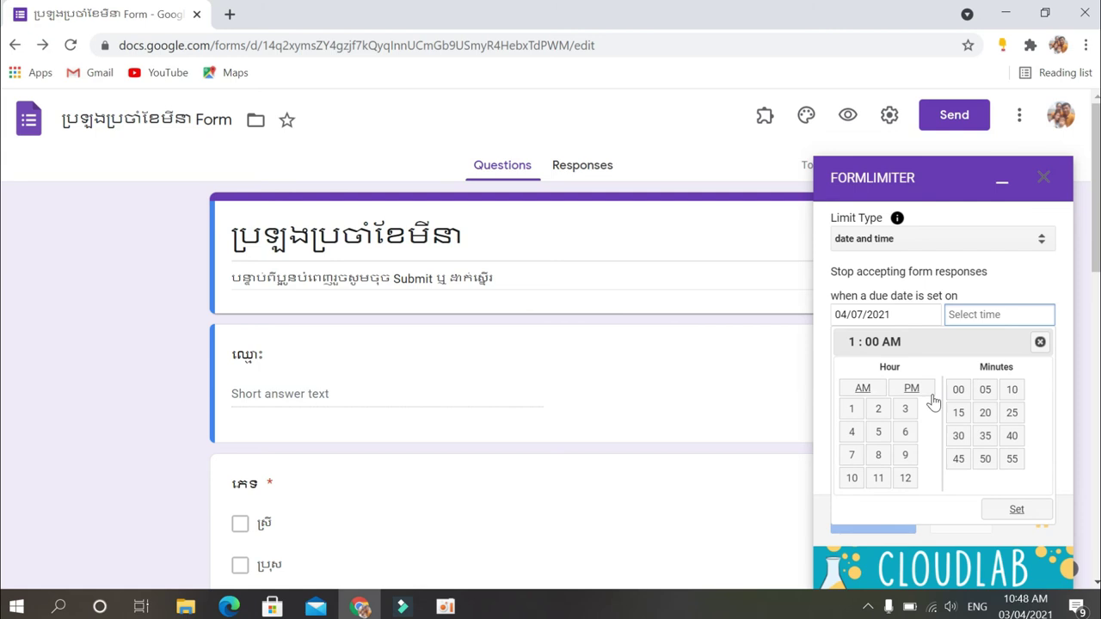
pyautogui.click(878, 432)
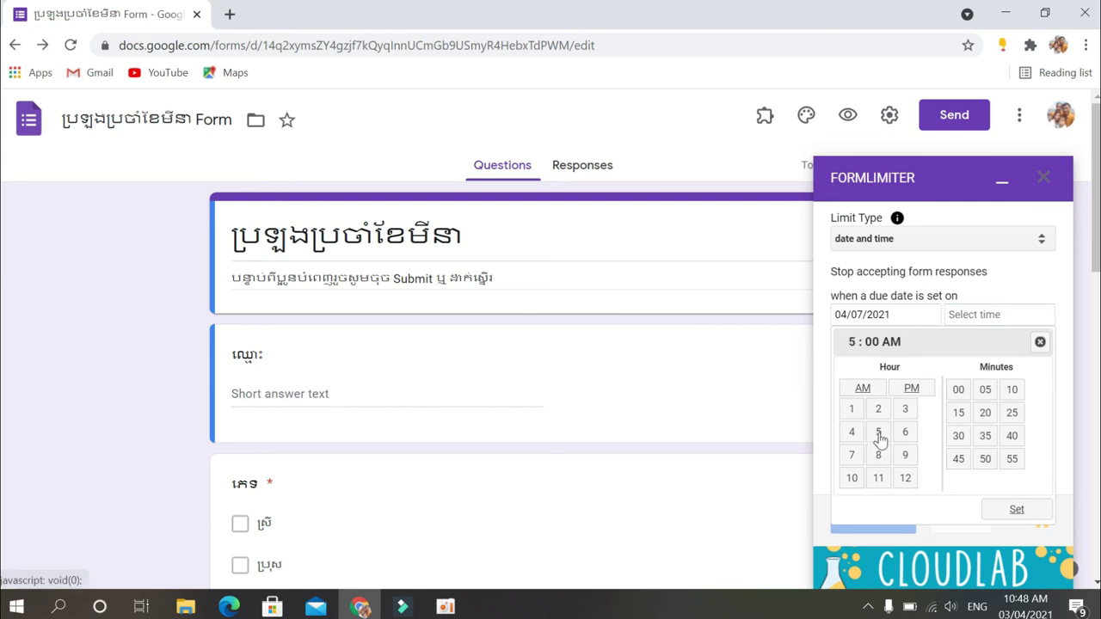
pyautogui.click(912, 392)
pyautogui.click(1015, 510)
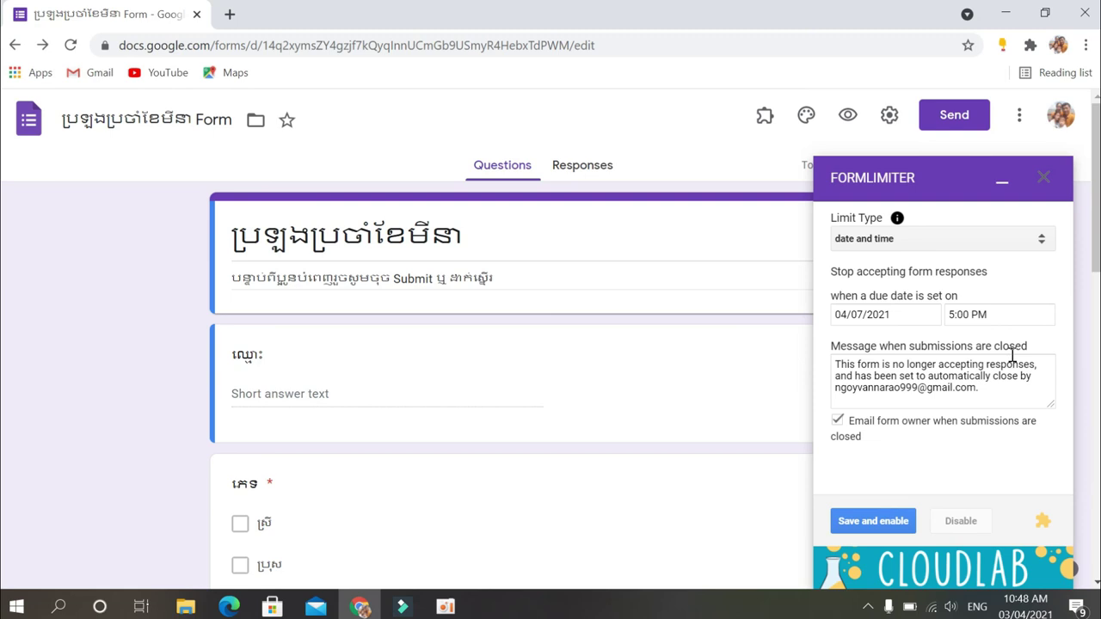
pyautogui.click(872, 522)
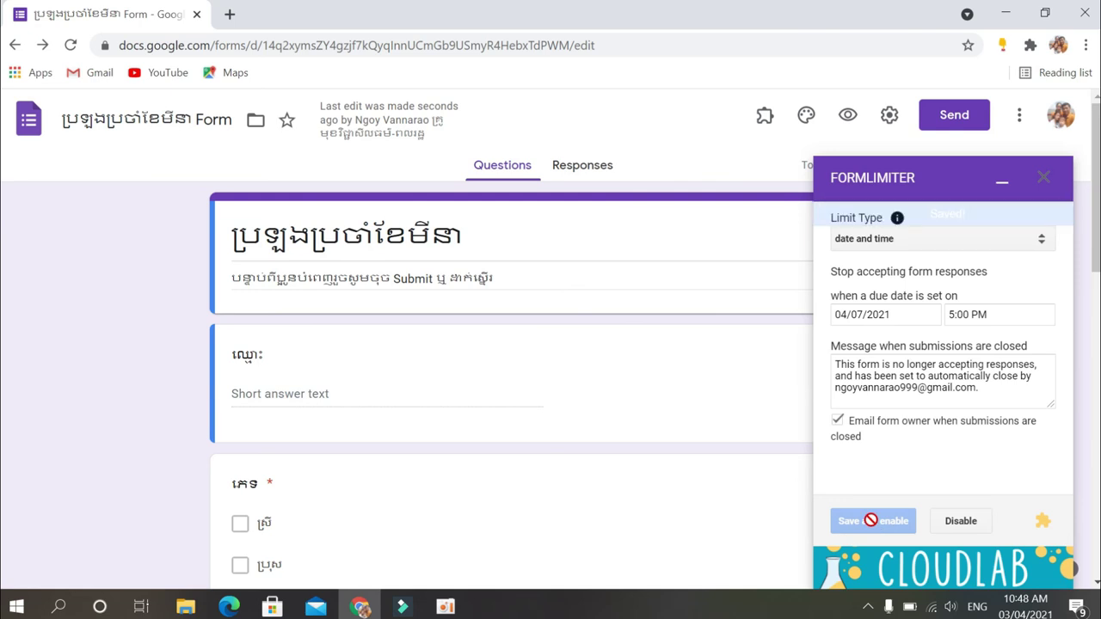
# Close the FORMLIMITER sidebar and return to the top of the quiz form
pyautogui.click(1043, 178)
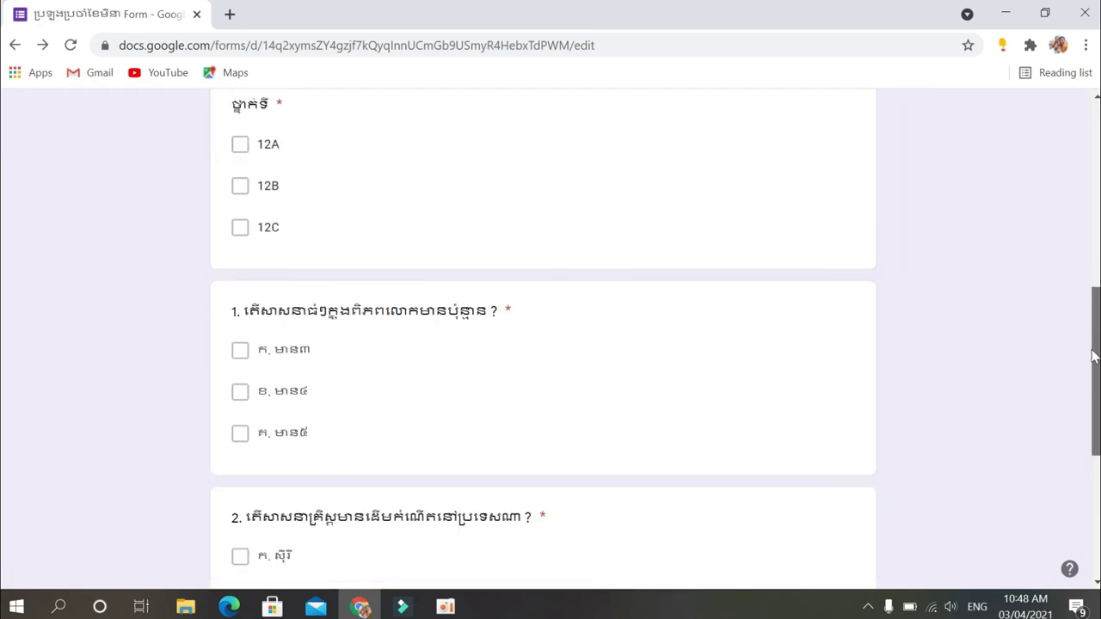
pyautogui.moveTo(1095, 163); pyautogui.dragTo(1086, 110)
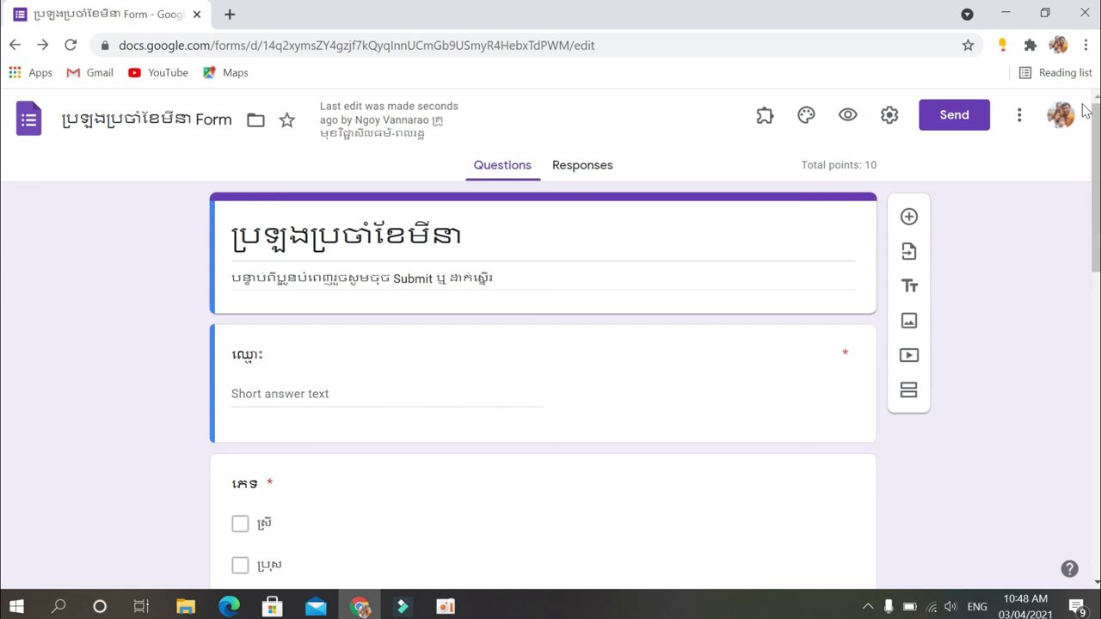